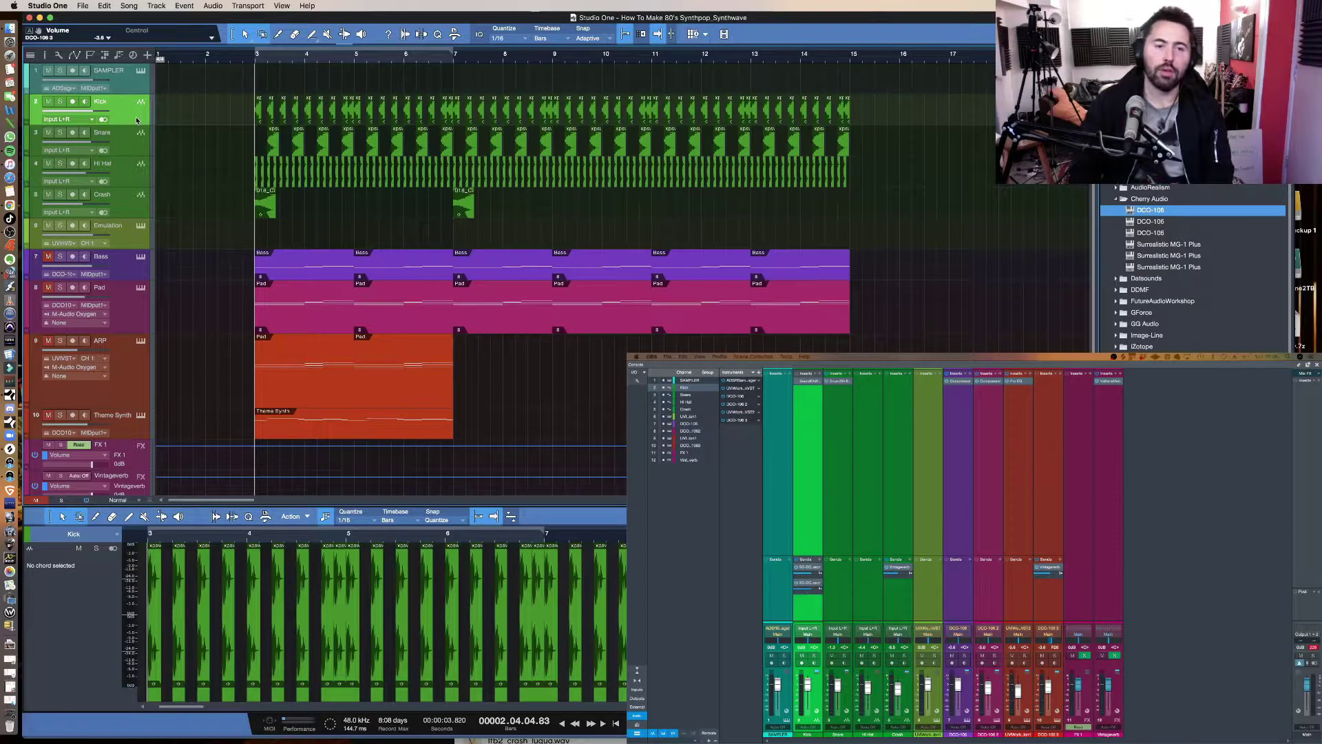
Step: Solo the Kick track and listen to its drum pattern from bar 3
{"action": "left_click", "coordinate": [61, 102]}
{"action": "key", "text": "space"}
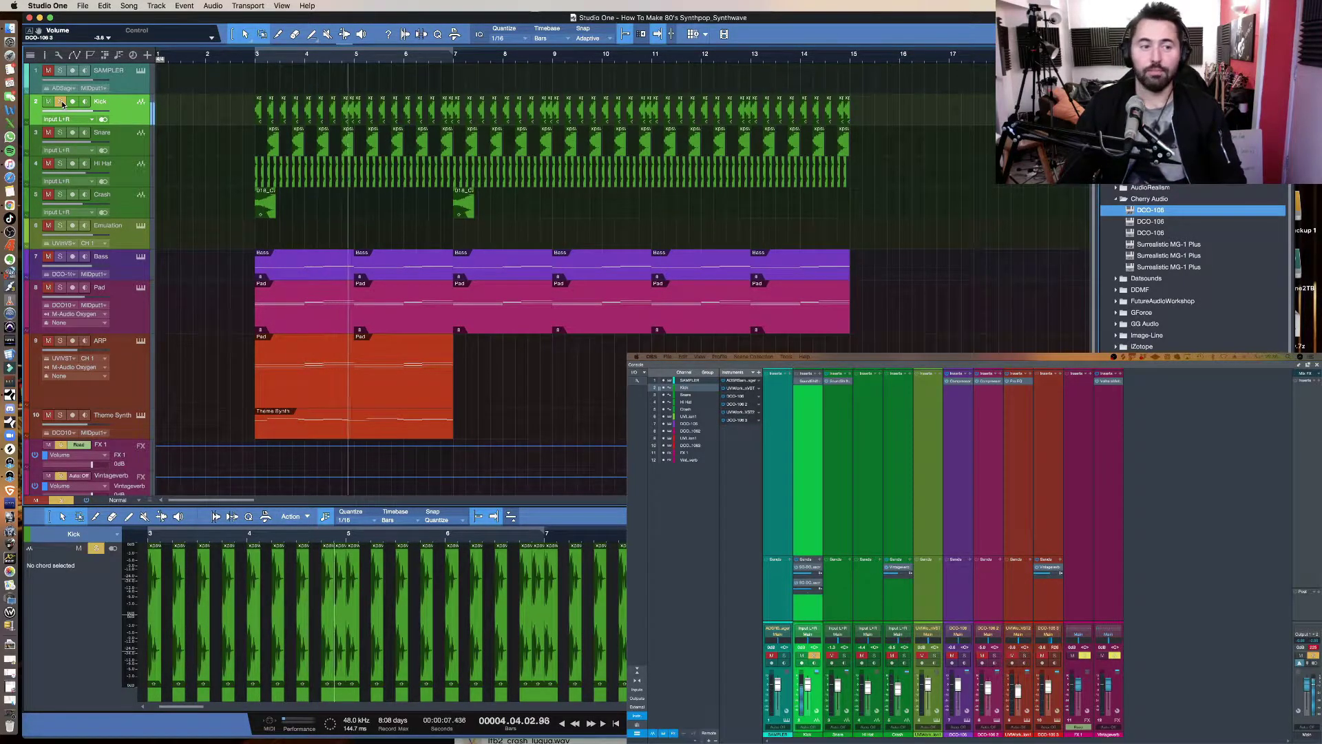
{"action": "key", "text": "space"}
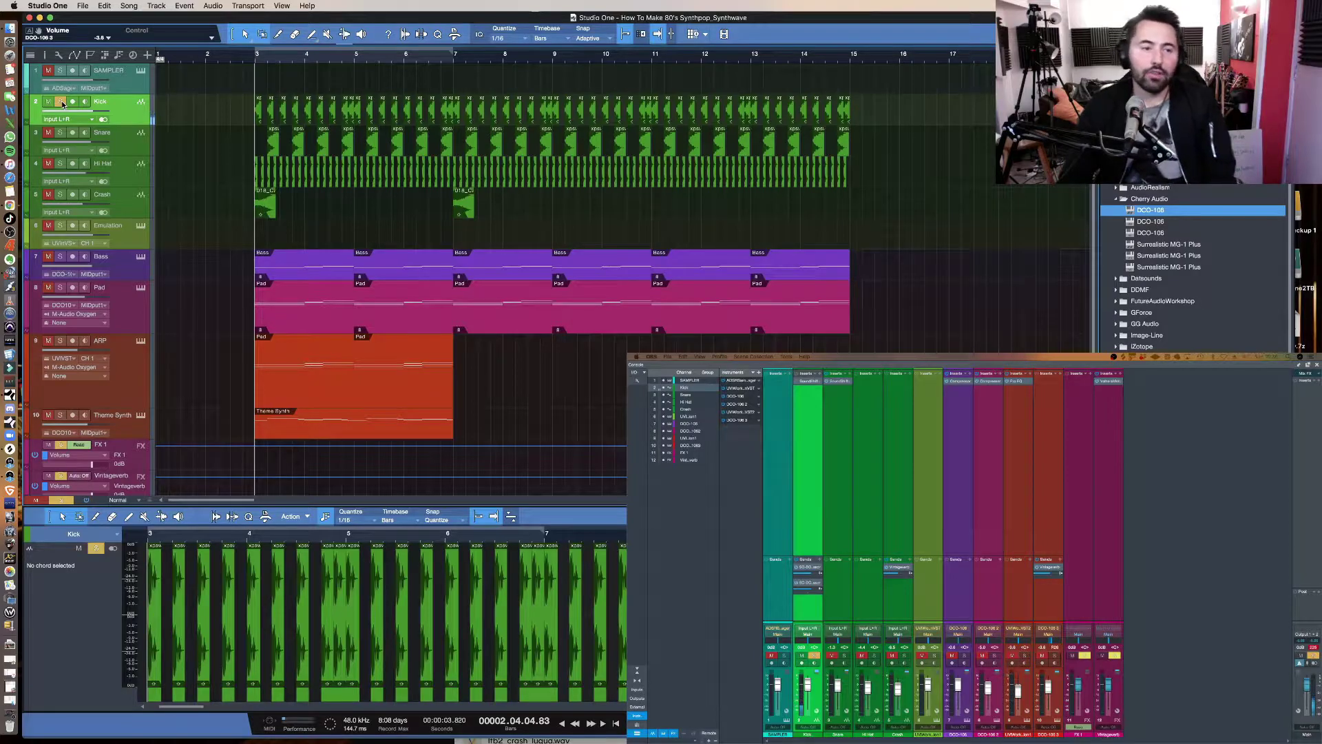
Step: Switch to Splice, search the samples for "snare" and look through the results
{"action": "left_click", "coordinate": [9, 421]}
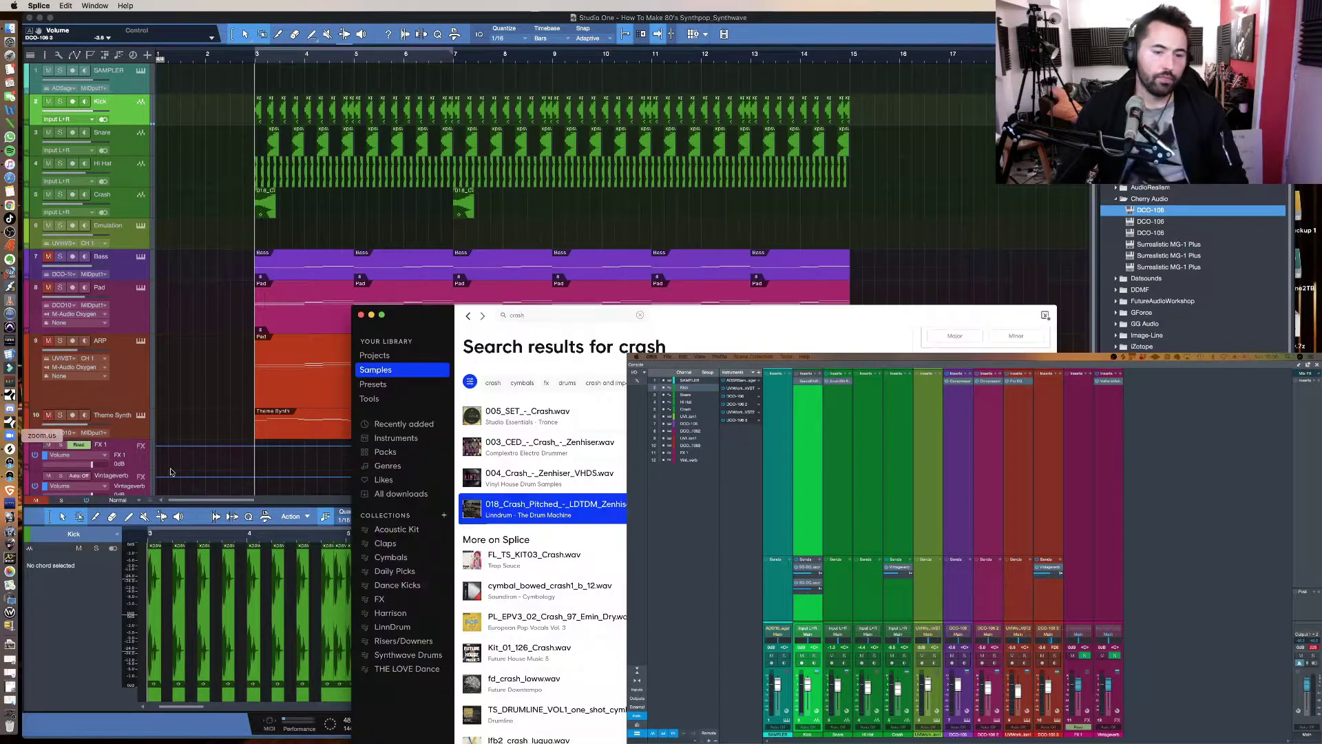
{"action": "left_click_drag", "start_coordinate": [723, 316], "coordinate": [498, 196]}
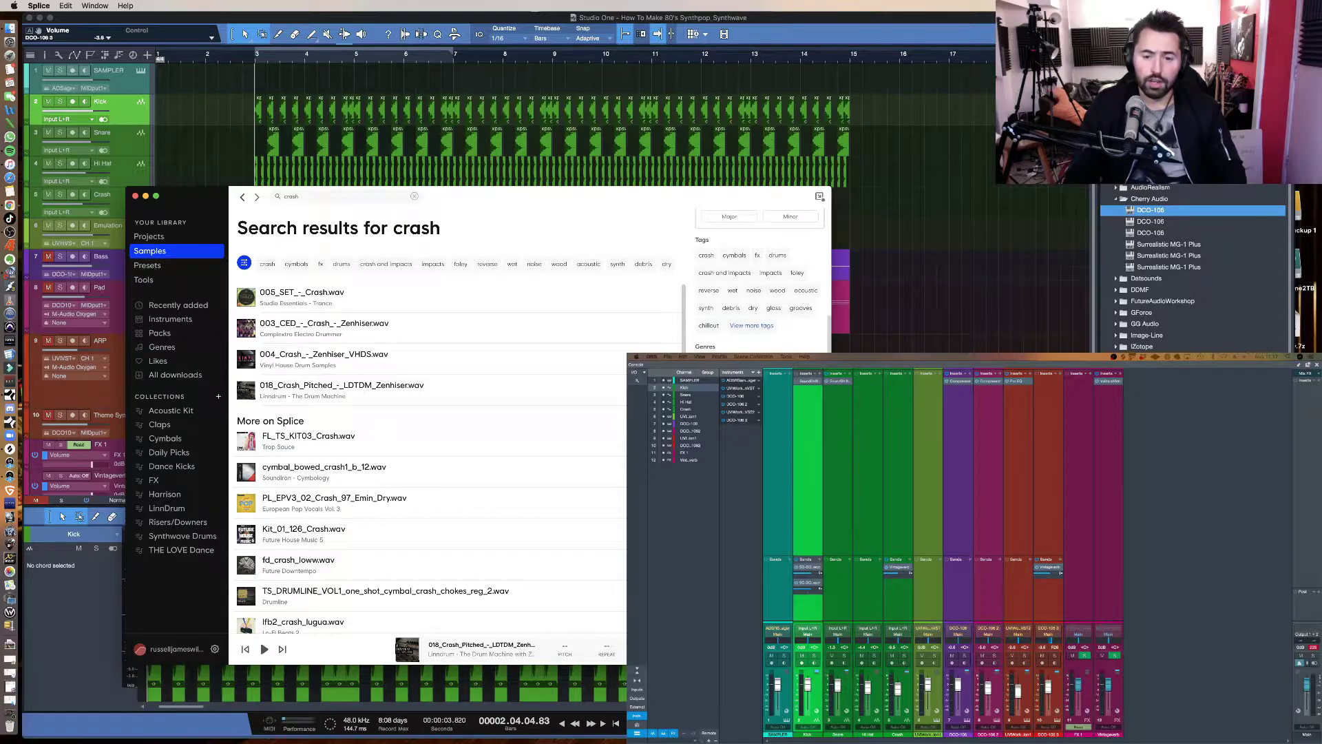
{"action": "left_click", "coordinate": [270, 195]}
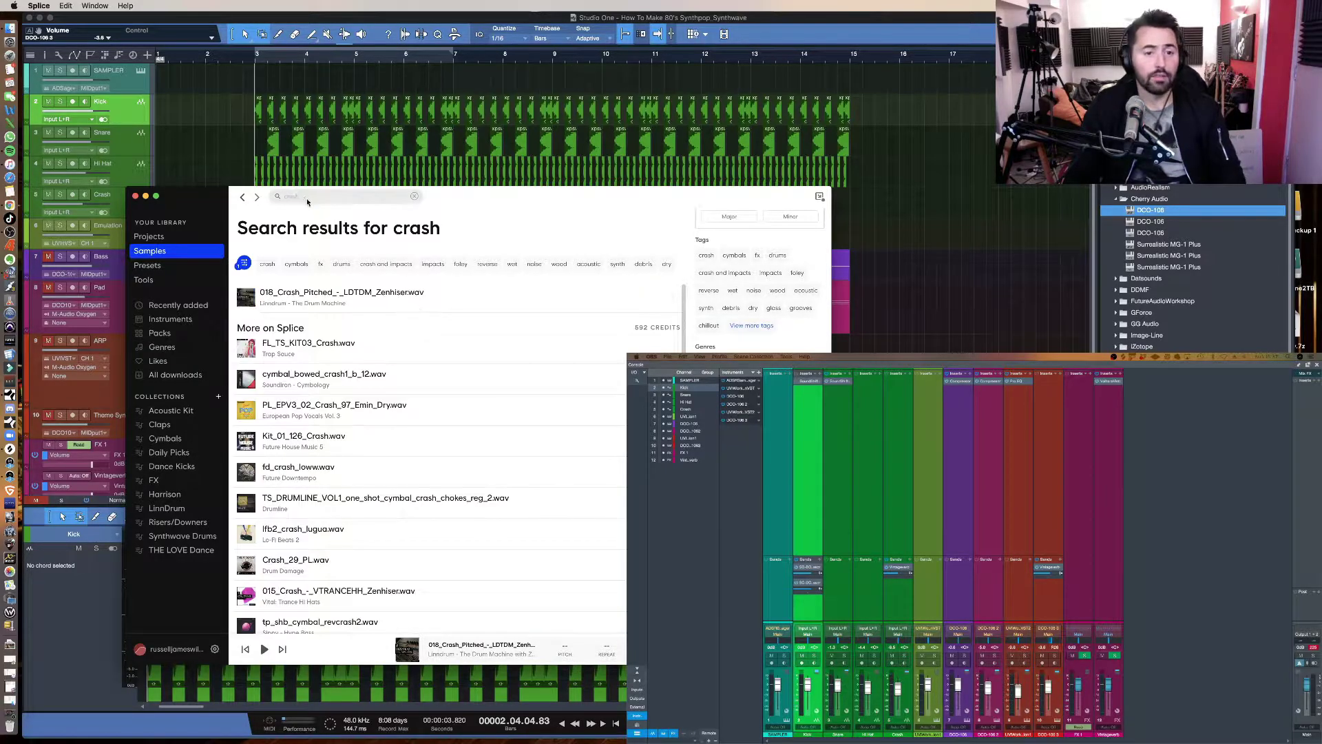
{"action": "type", "text": "snare"}
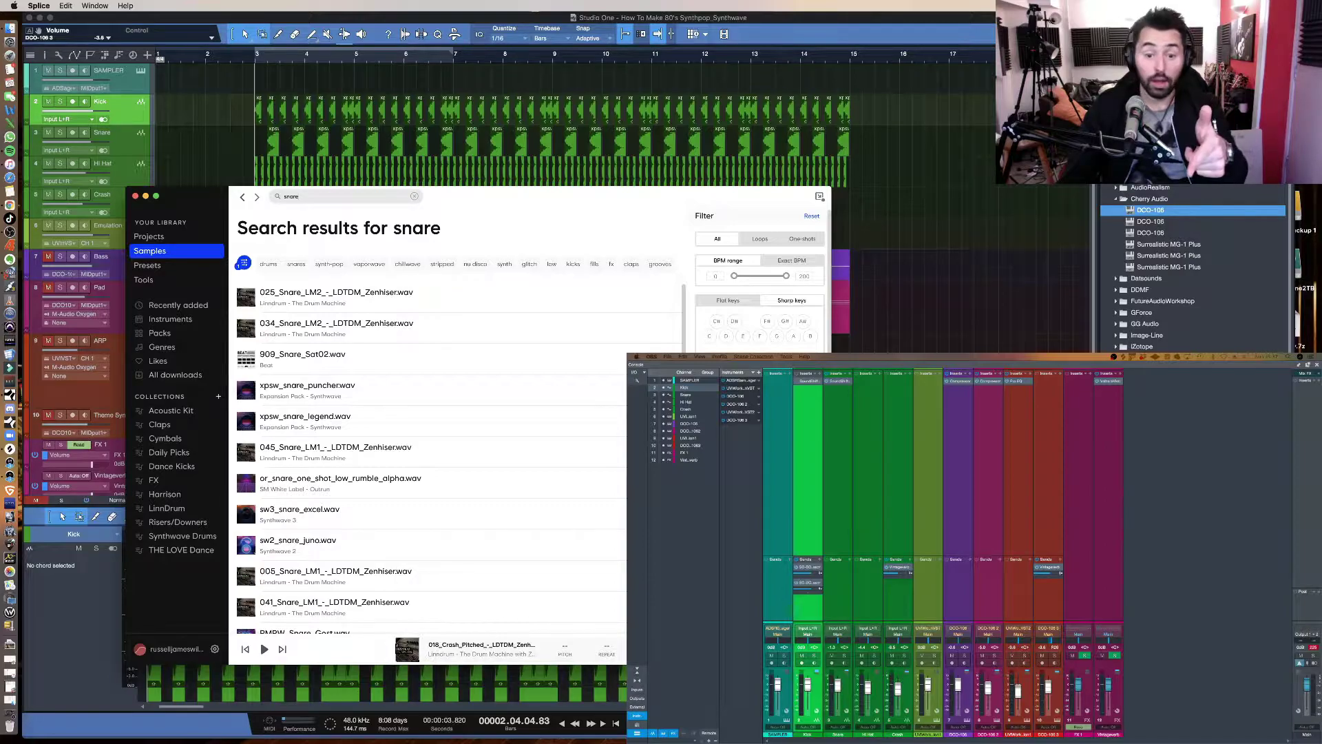
{"action": "left_click_drag", "start_coordinate": [543, 200], "coordinate": [535, 130]}
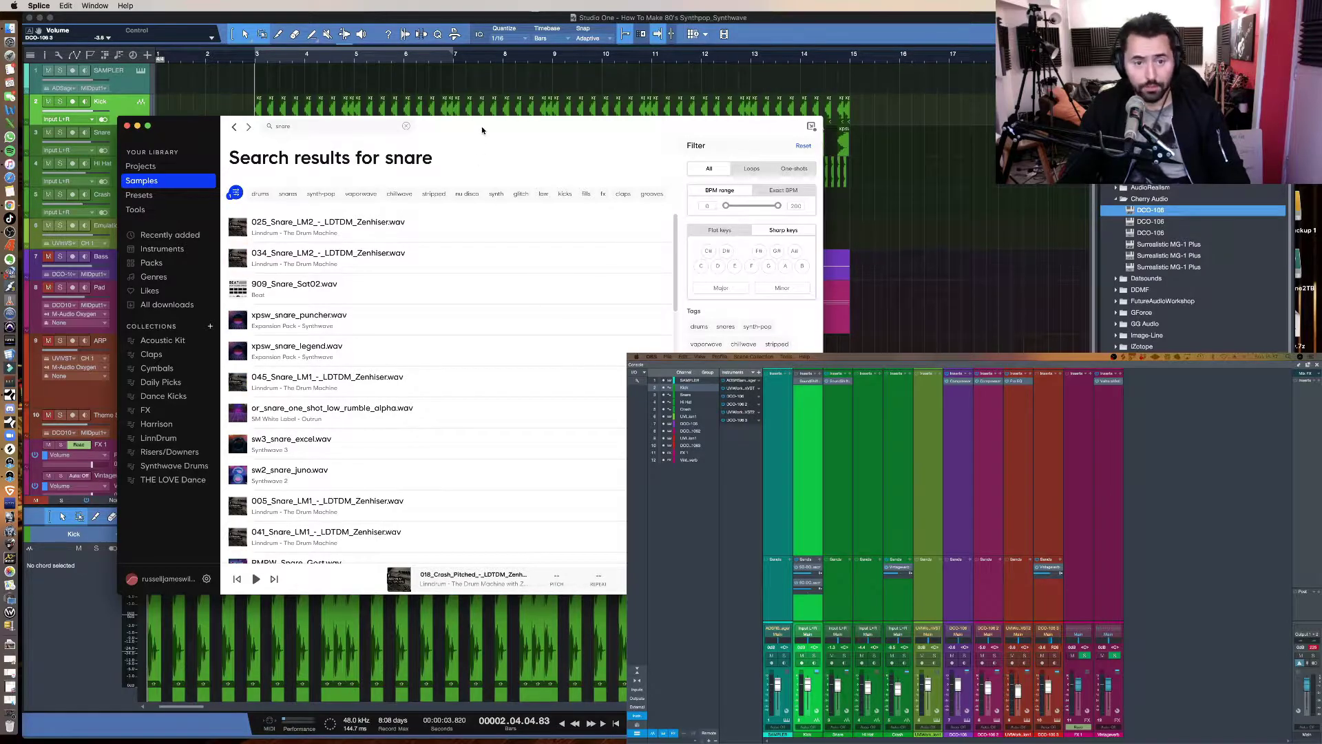
{"action": "left_click_drag", "start_coordinate": [482, 127], "coordinate": [545, 168]}
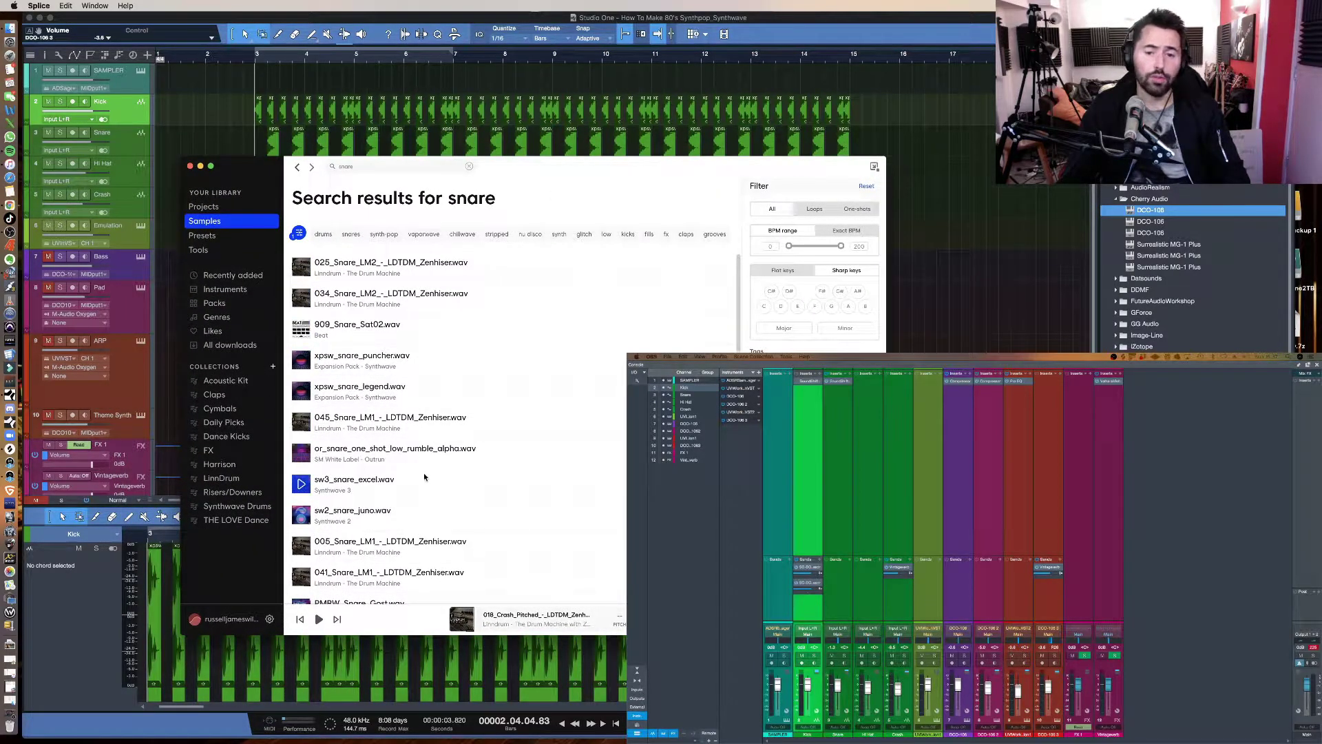
{"action": "scroll", "coordinate": [428, 475], "scroll_direction": "down", "scroll_amount": 4}
{"action": "scroll", "coordinate": [385, 386], "scroll_direction": "up", "scroll_amount": 4}
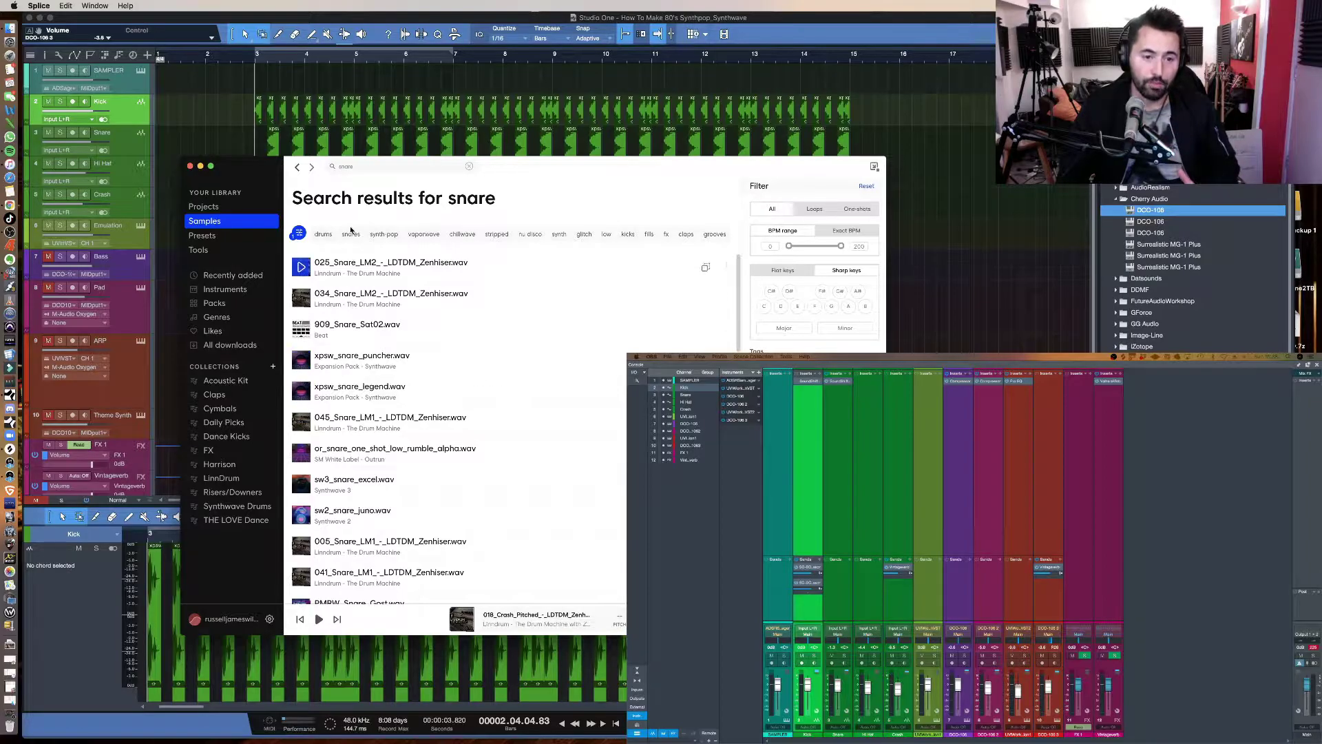
{"action": "left_click_drag", "start_coordinate": [502, 166], "coordinate": [545, 222]}
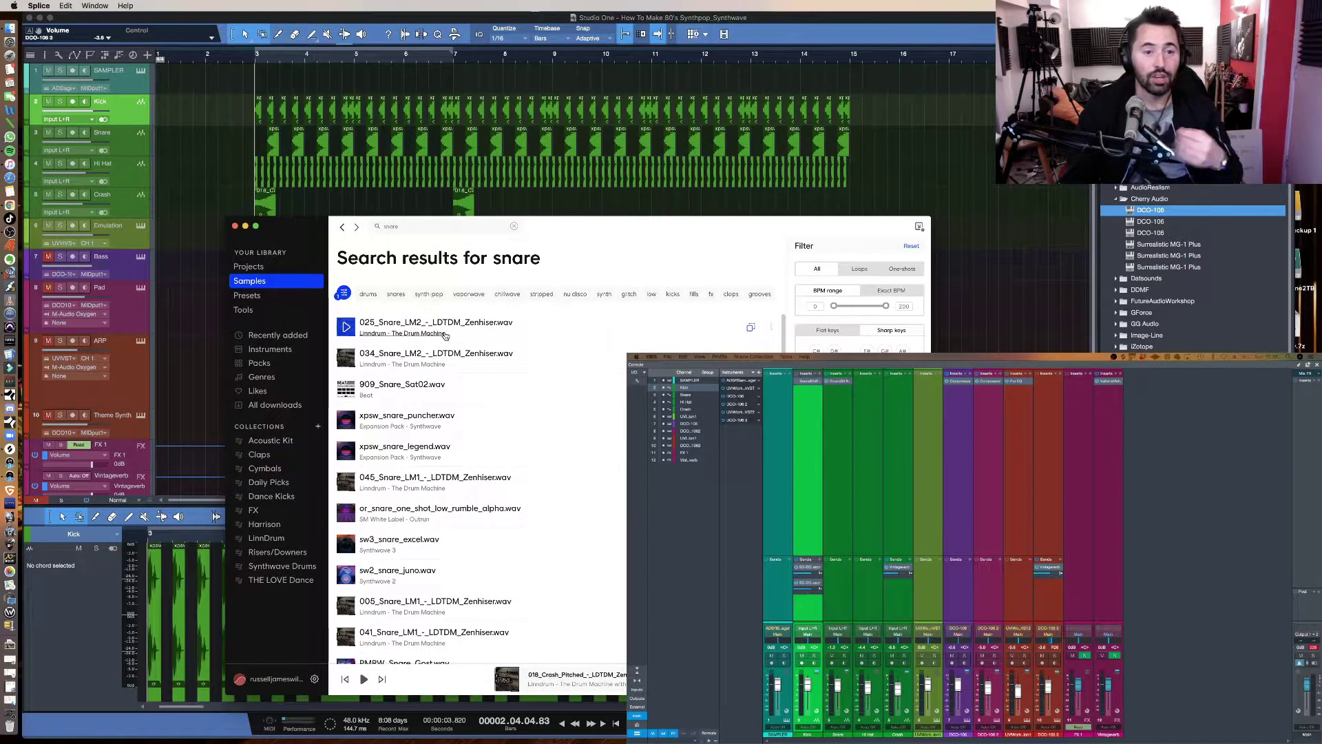
{"action": "left_click_drag", "start_coordinate": [553, 227], "coordinate": [542, 221]}
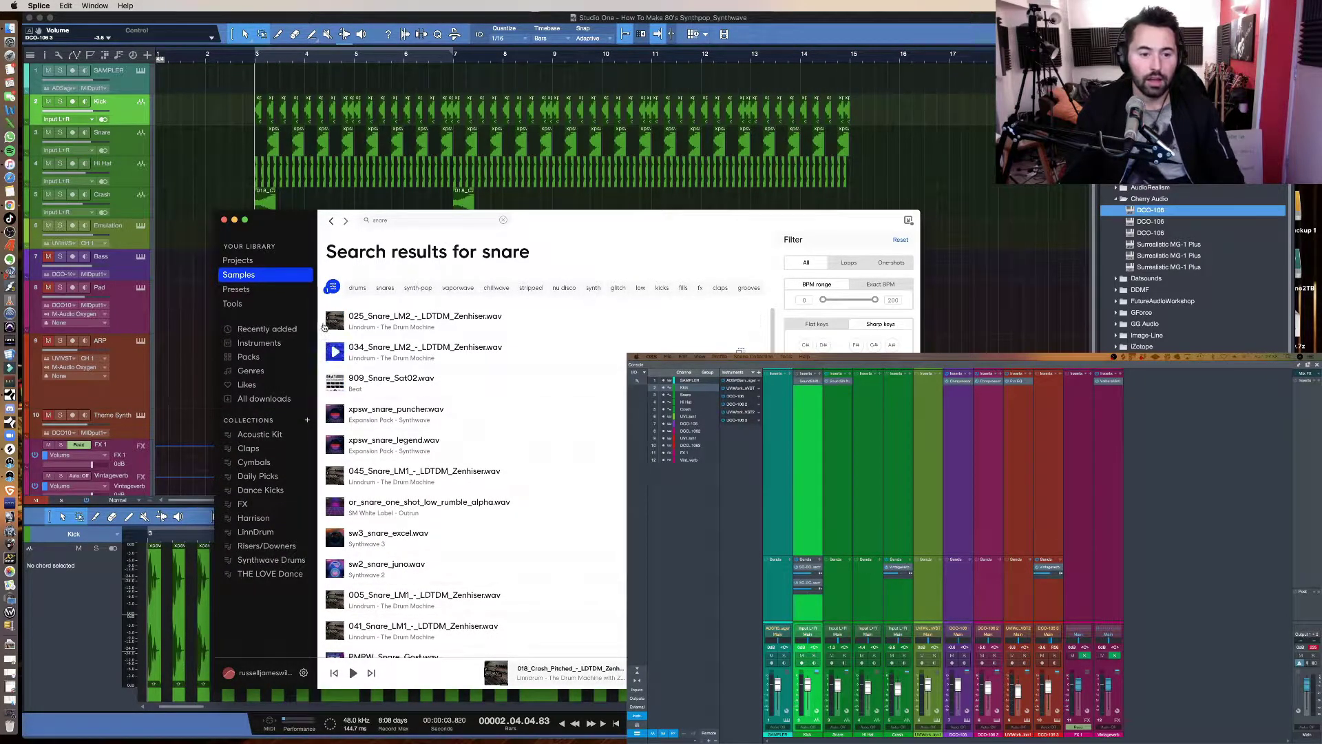
Step: Back in Studio One, add a new audio track directly below the Snare track
{"action": "scroll", "coordinate": [127, 115], "scroll_direction": "down", "scroll_amount": 1}
{"action": "left_click", "coordinate": [128, 115]}
{"action": "left_click", "coordinate": [127, 115]}
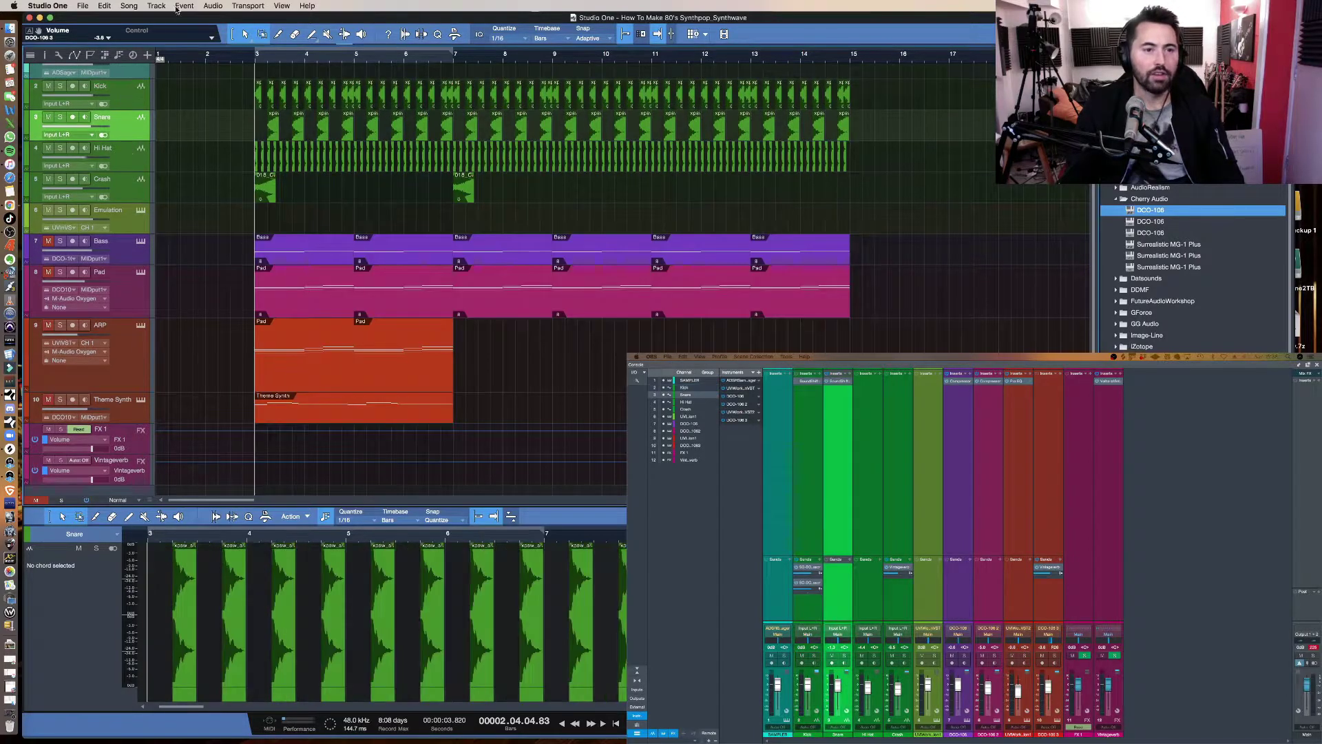
{"action": "left_click", "coordinate": [156, 6]}
{"action": "left_click", "coordinate": [186, 41]}
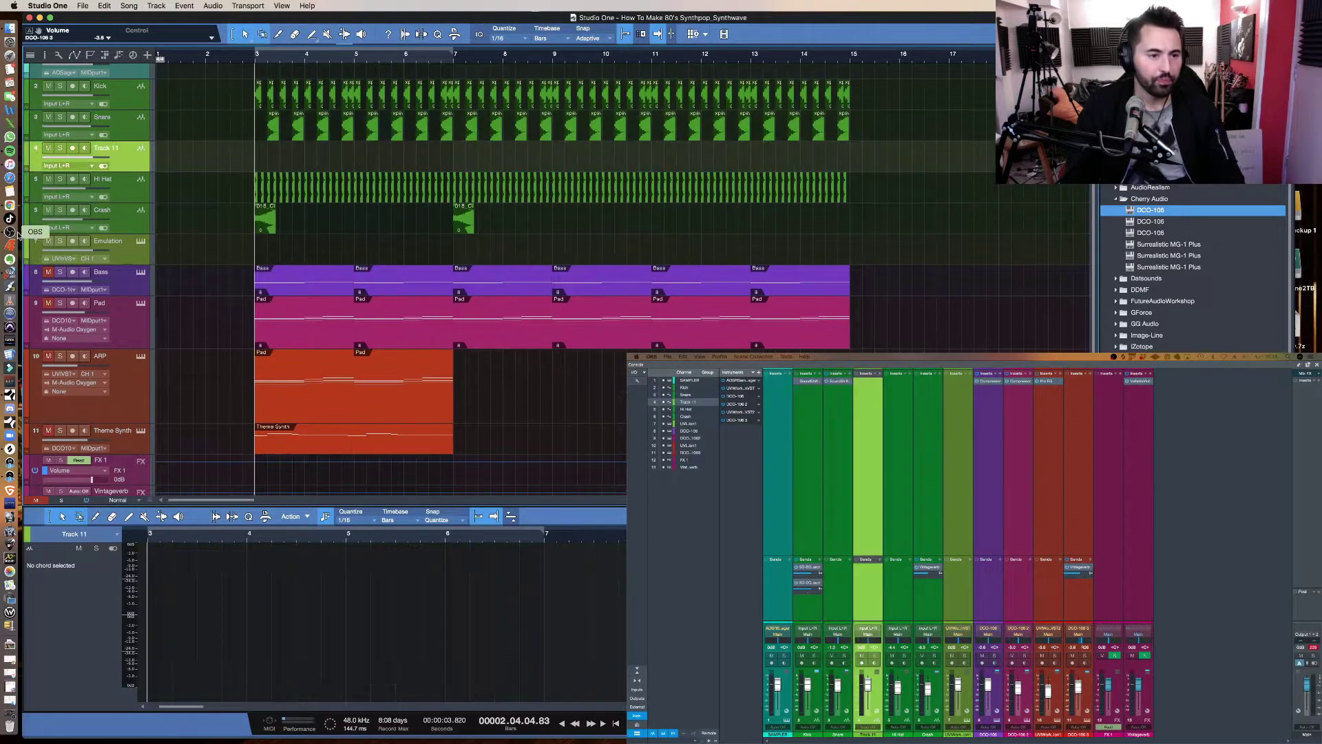
Step: Search Splice for "kick", preview the samples and place three hits of a kick sample on the new track from bar 3
{"action": "left_click", "coordinate": [17, 448]}
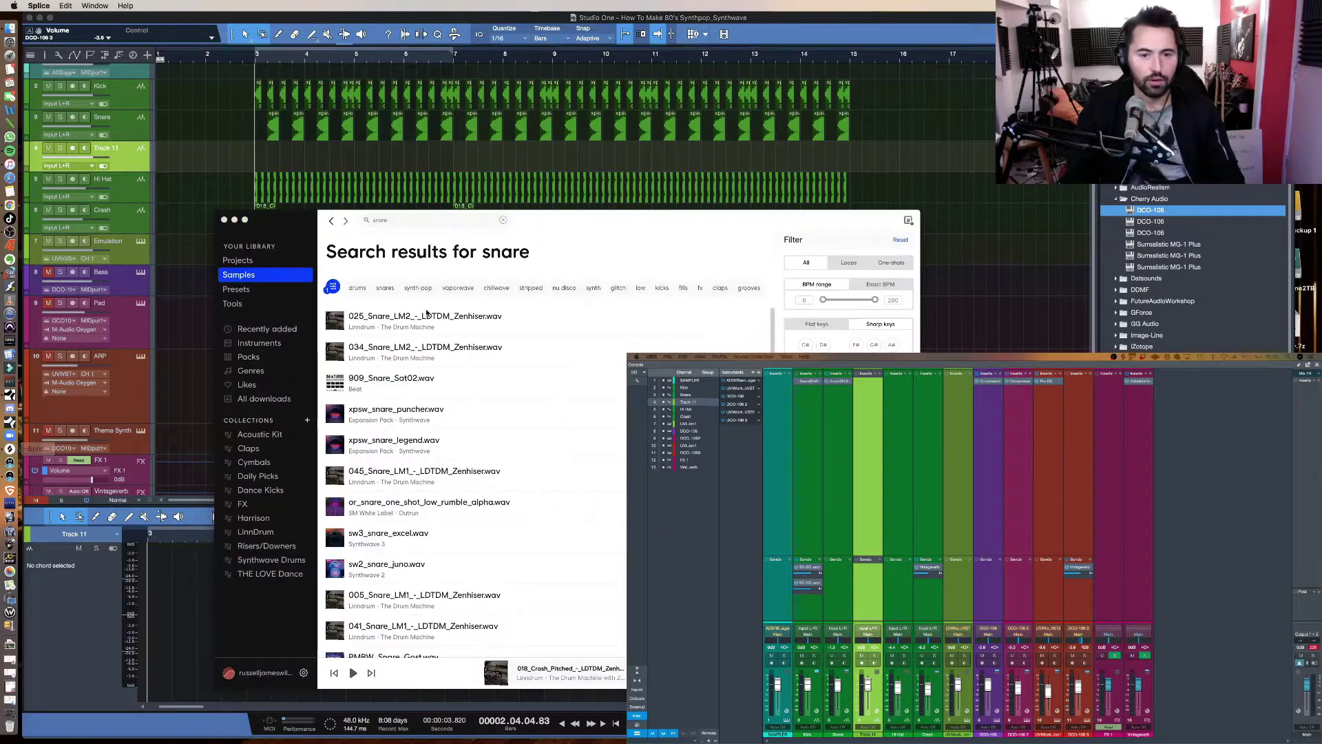
{"action": "type", "text": "kick"}
{"action": "key", "text": "Return"}
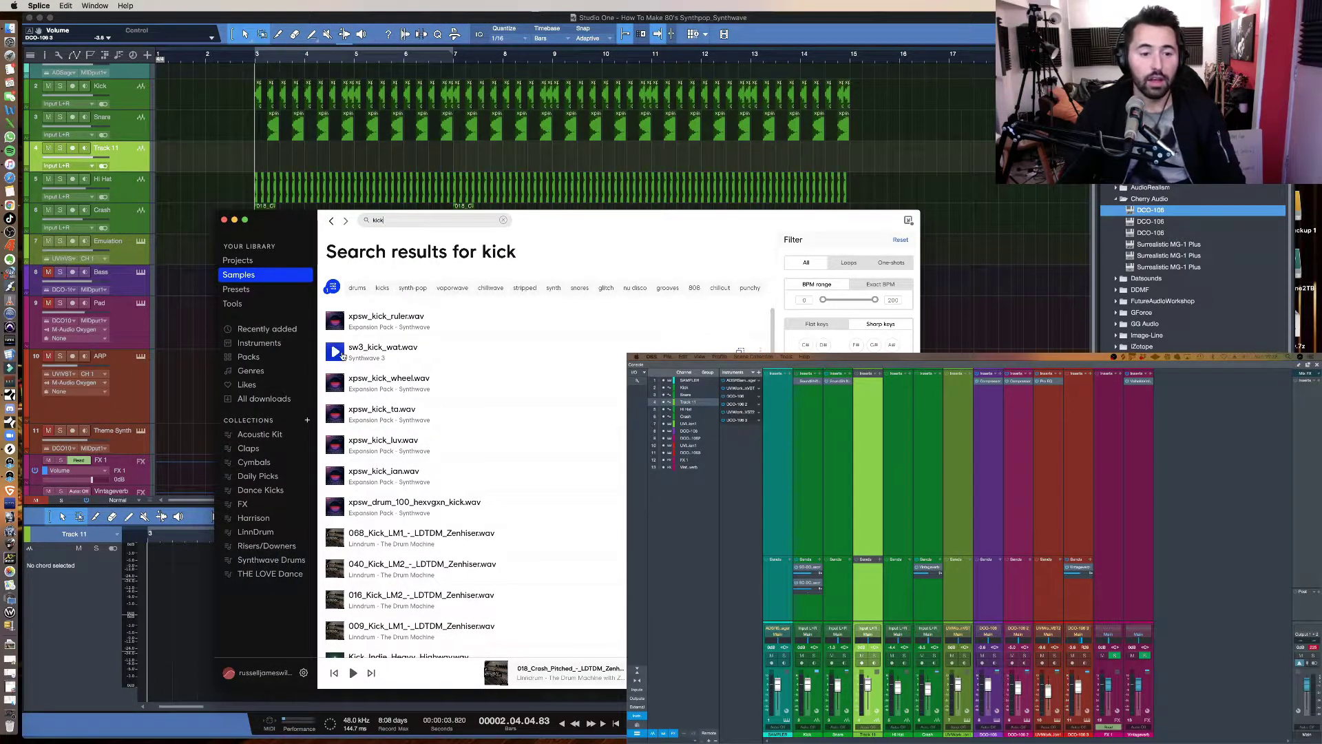
{"action": "left_click", "coordinate": [336, 354]}
{"action": "key", "text": "Down"}
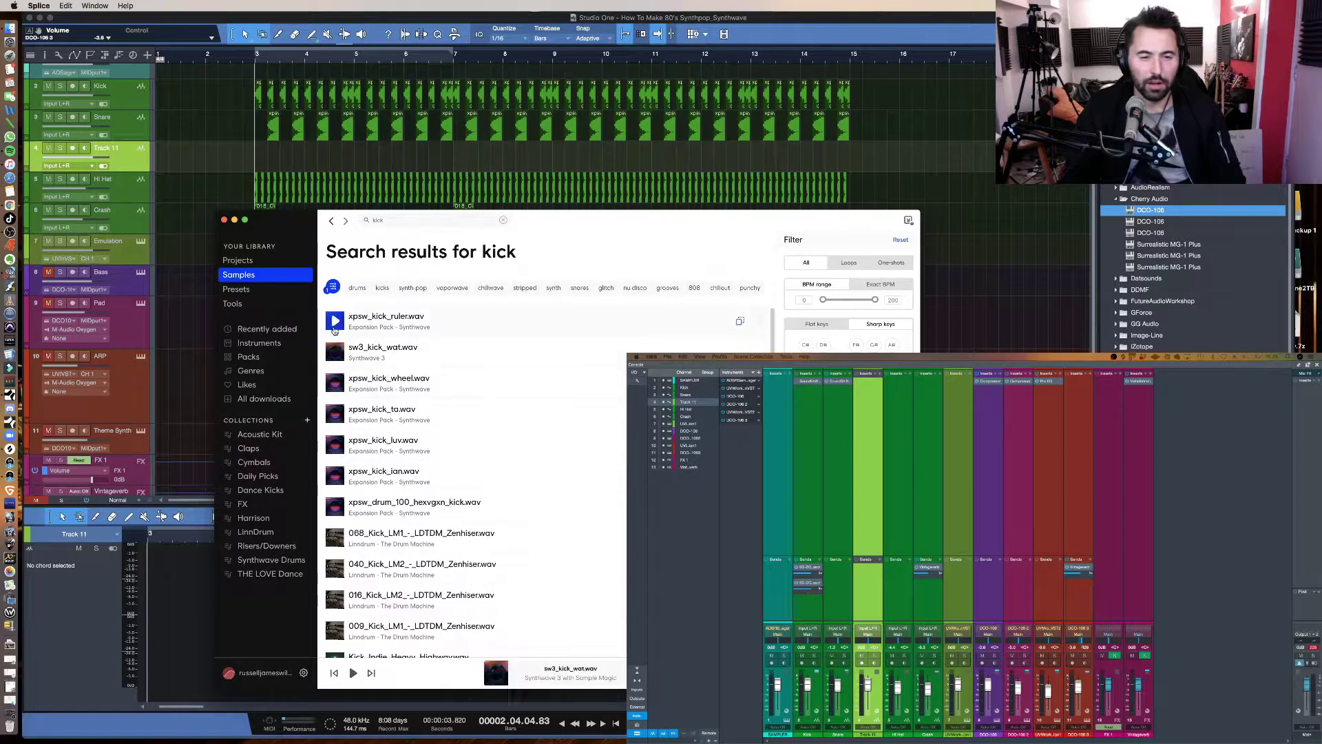
{"action": "left_click", "coordinate": [332, 445]}
{"action": "left_click_drag", "start_coordinate": [329, 447], "coordinate": [283, 165]}
Step: Move the new track above the Snare track and rename it Kick 2
{"action": "left_click_drag", "start_coordinate": [114, 157], "coordinate": [138, 114]}
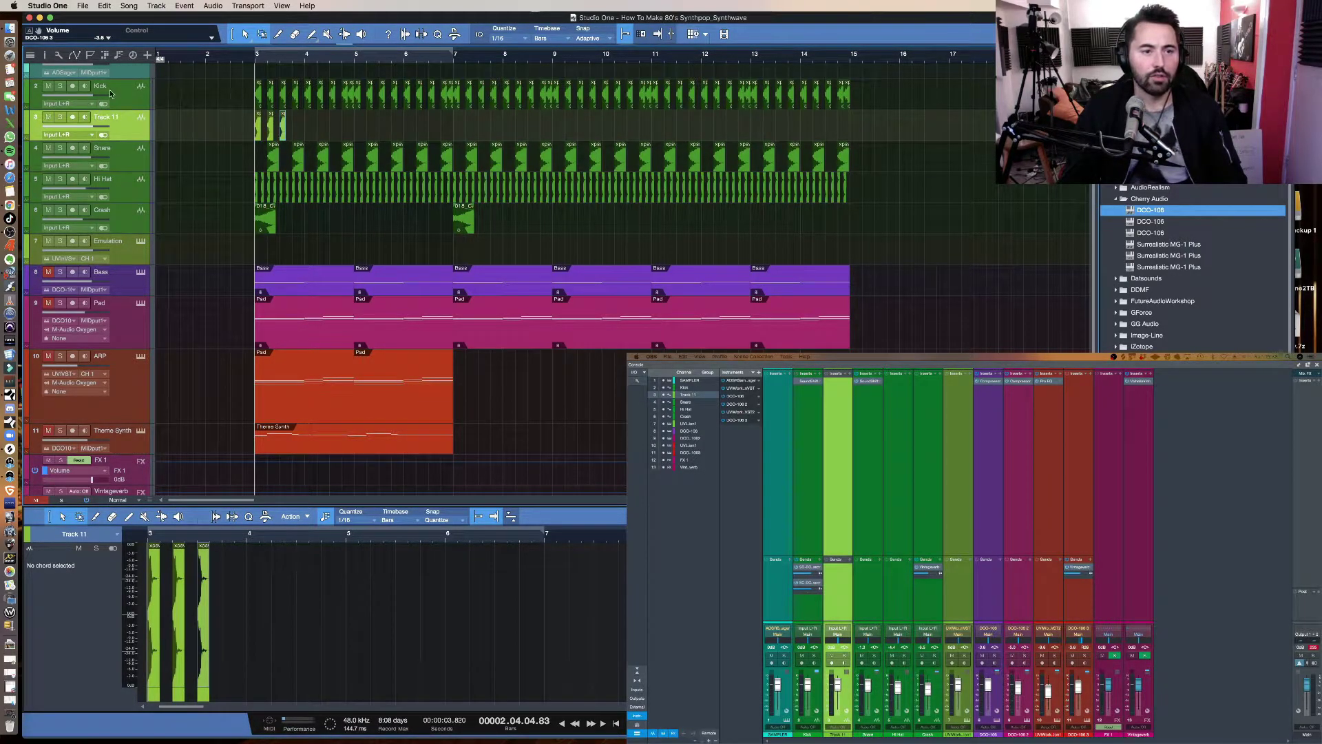
{"action": "type", "text": "Kick 2"}
{"action": "key", "text": "Return"}
Step: Solo and play the Kick 2 and Kick tracks in turn to compare their sounds
{"action": "left_click", "coordinate": [60, 118]}
{"action": "key", "text": "space"}
{"action": "key", "text": "space"}
{"action": "left_click", "coordinate": [60, 85]}
{"action": "left_click", "coordinate": [58, 118]}
{"action": "key", "text": "space"}
{"action": "key", "text": "space"}
{"action": "left_click", "coordinate": [60, 117]}
{"action": "left_click", "coordinate": [61, 87]}
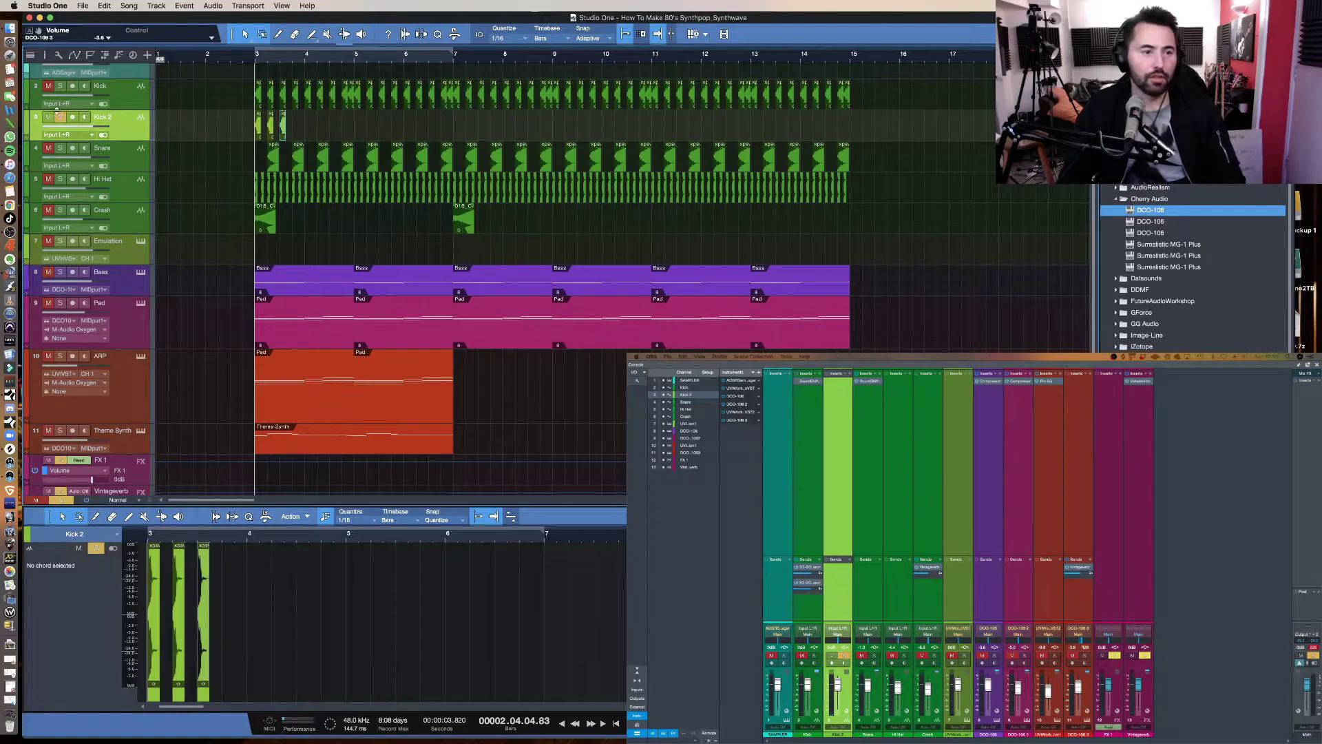
Step: Solo the SAMPLER track and open its ADSR Sample Manager instrument
{"action": "scroll", "coordinate": [173, 160], "scroll_direction": "up", "scroll_amount": 1}
{"action": "left_click", "coordinate": [59, 80]}
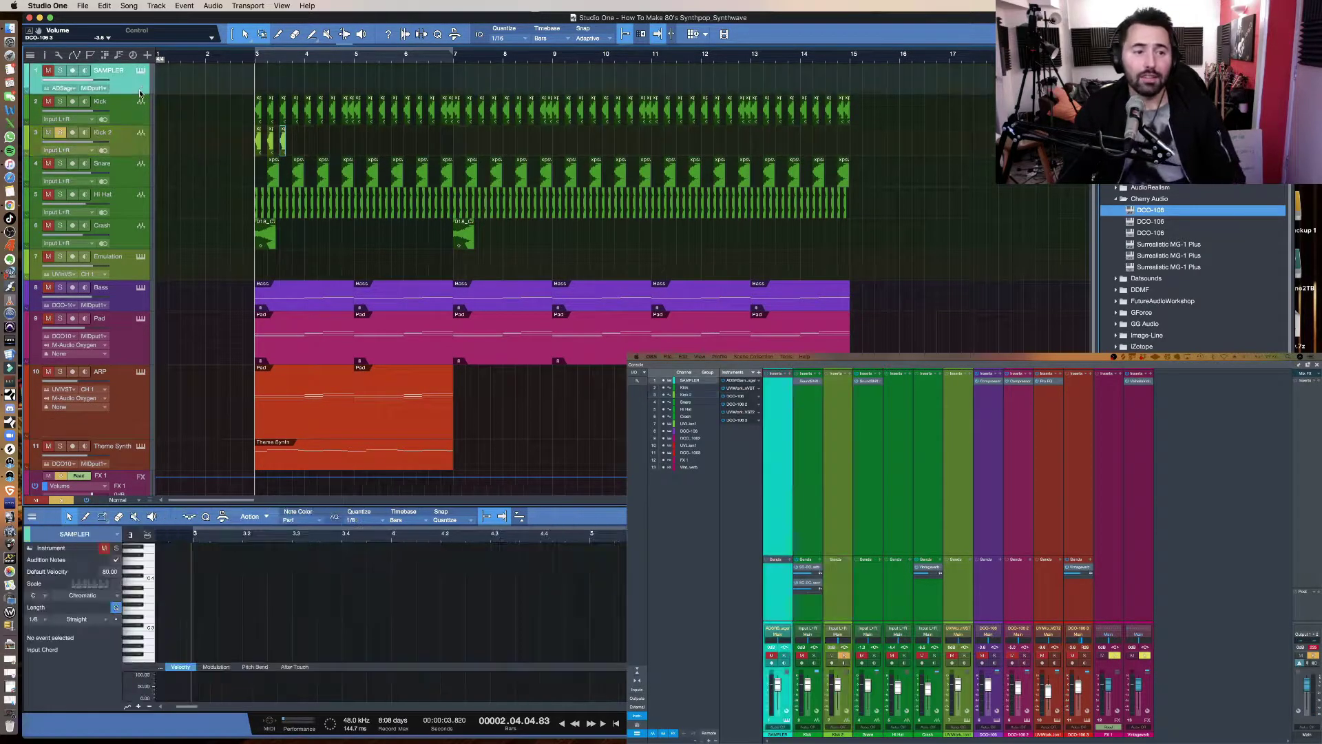
{"action": "left_click", "coordinate": [57, 72]}
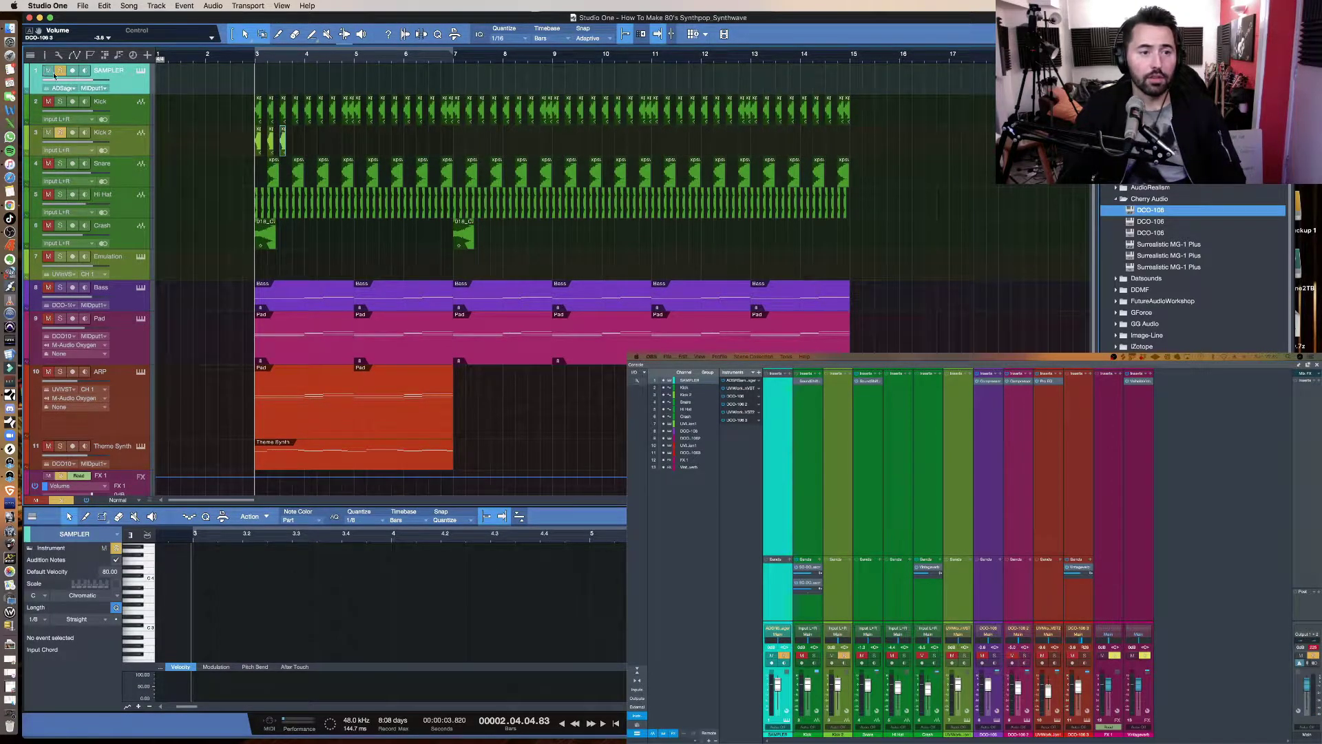
{"action": "left_click", "coordinate": [139, 72]}
{"action": "left_click_drag", "start_coordinate": [318, 152], "coordinate": [314, 131]}
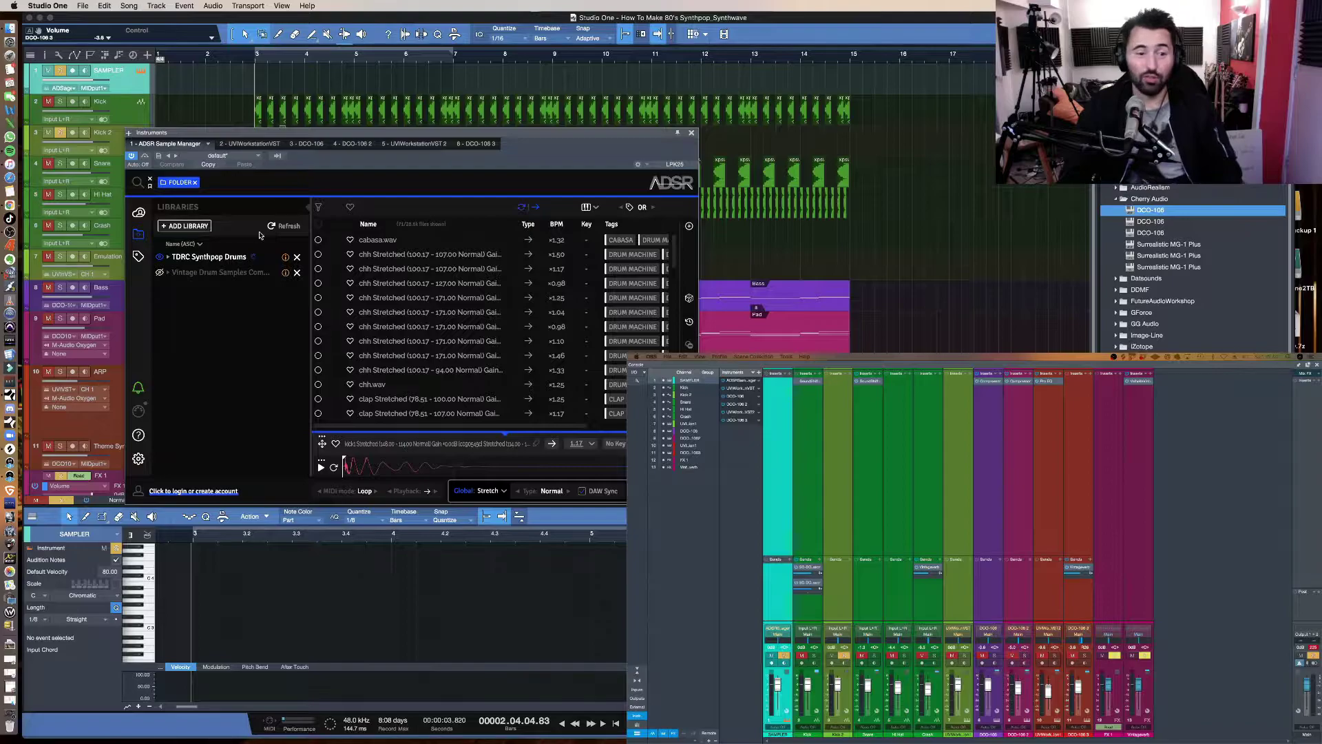
Step: Expand the TDRC Synthpop Drums library and browse the samples in its Linn_LM-2 folder
{"action": "left_click", "coordinate": [168, 256]}
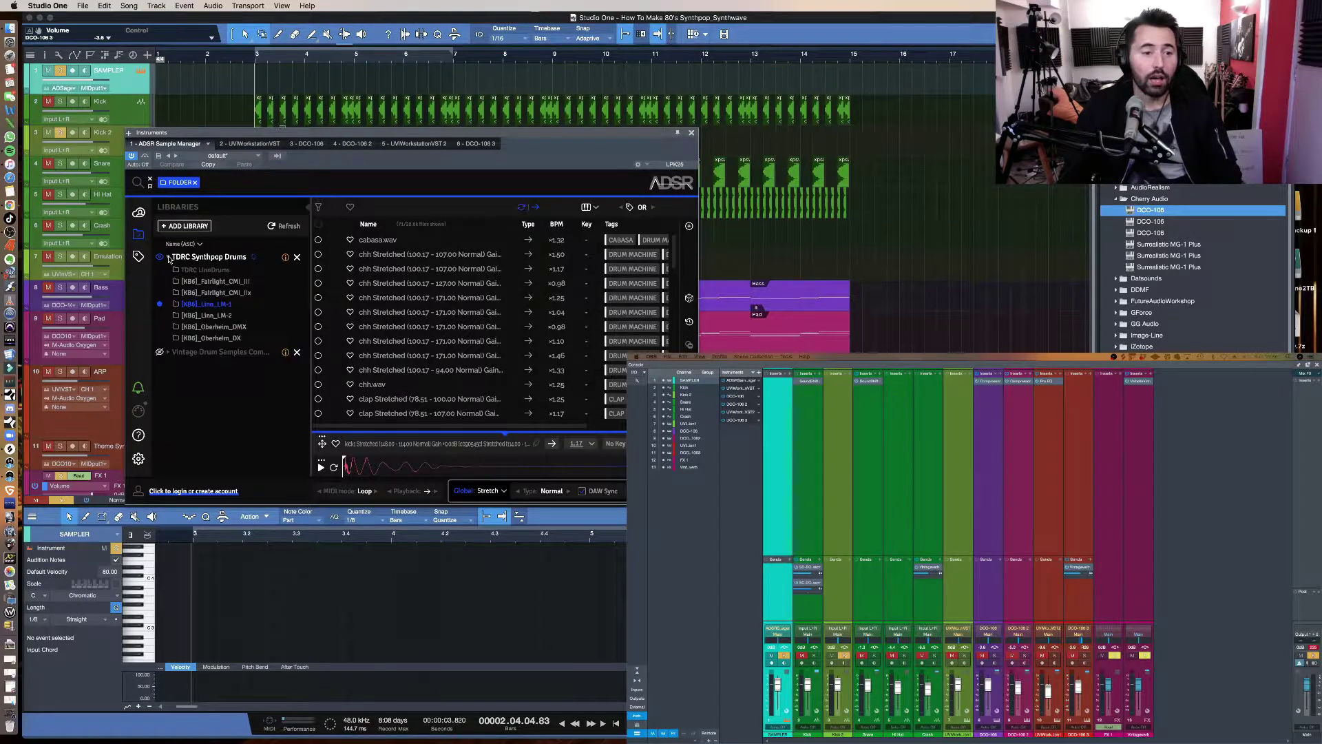
{"action": "left_click", "coordinate": [214, 317]}
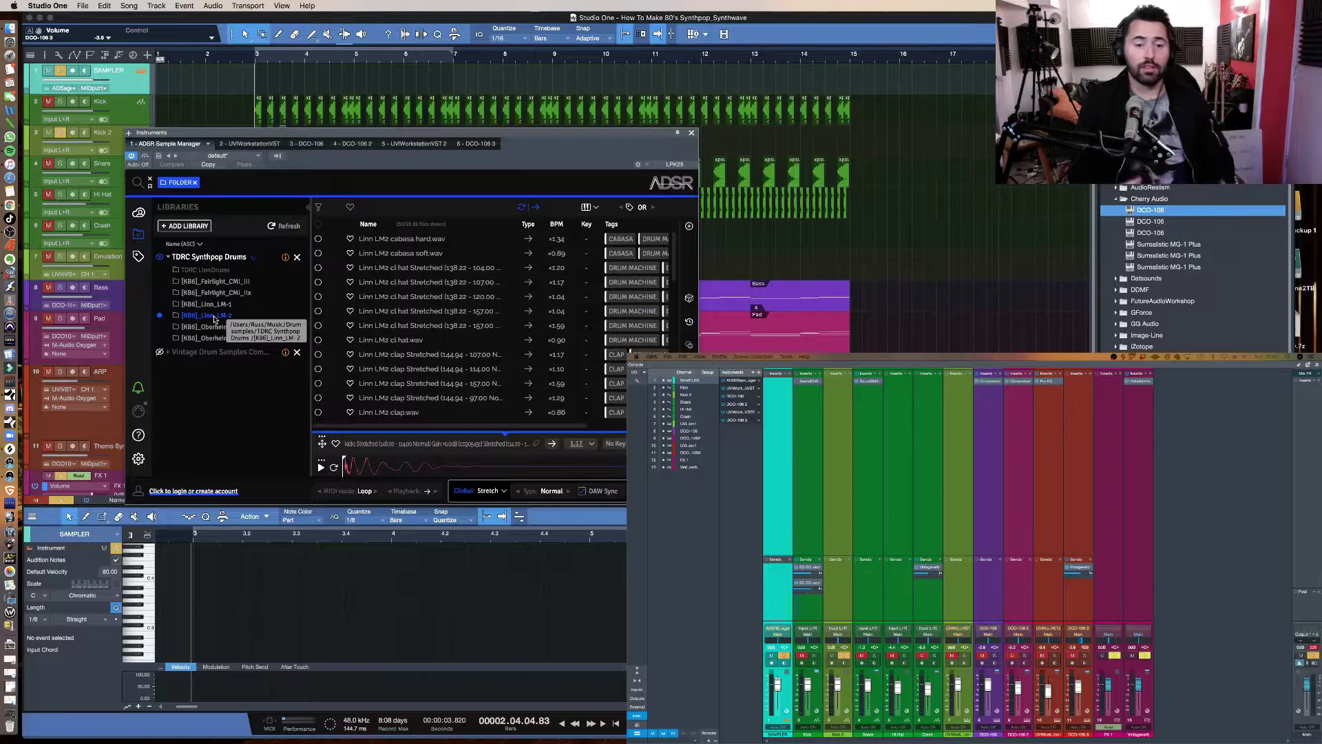
{"action": "scroll", "coordinate": [427, 327], "scroll_direction": "down", "scroll_amount": 2}
{"action": "scroll", "coordinate": [427, 327], "scroll_direction": "up", "scroll_amount": 2}
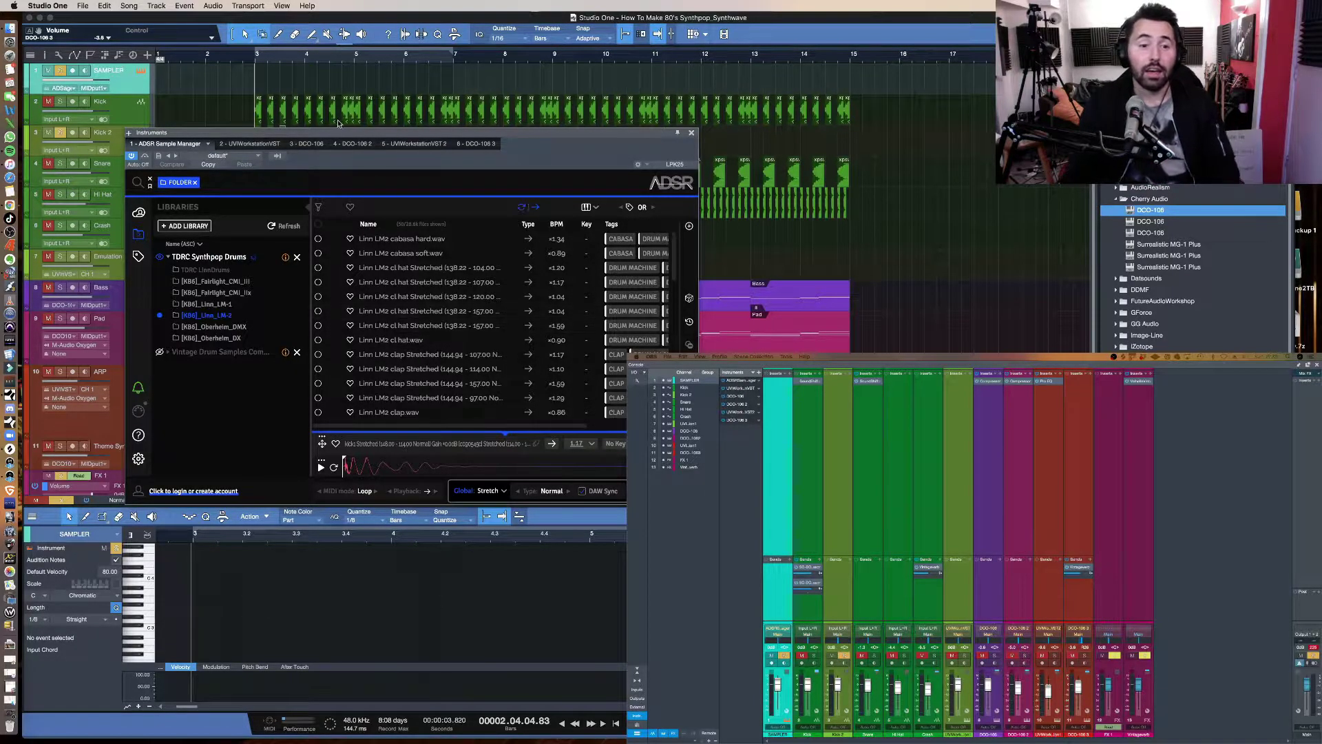
Step: Audition the Linn LM2 kick hard.wav sample, place it on the Kick track at bar 2 and close the instrument window
{"action": "left_click_drag", "start_coordinate": [348, 134], "coordinate": [470, 102]}
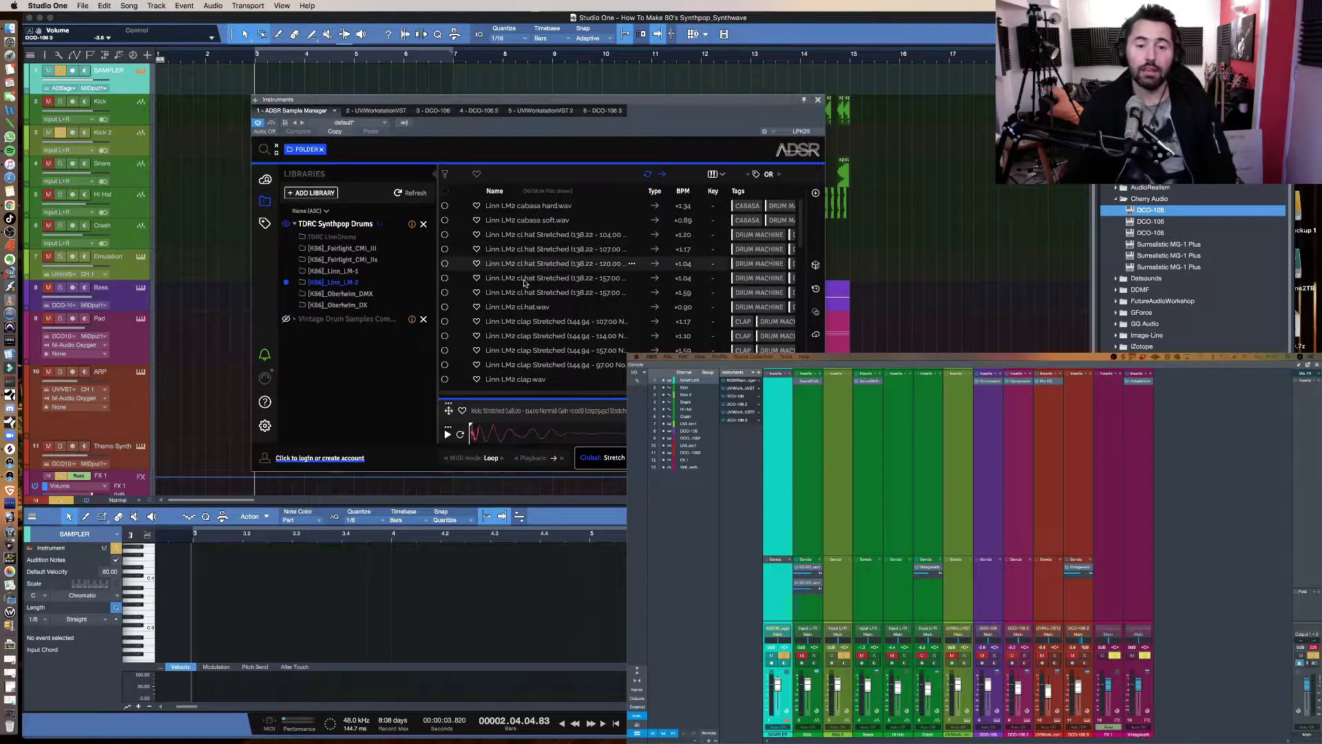
{"action": "scroll", "coordinate": [527, 287], "scroll_direction": "down", "scroll_amount": 5}
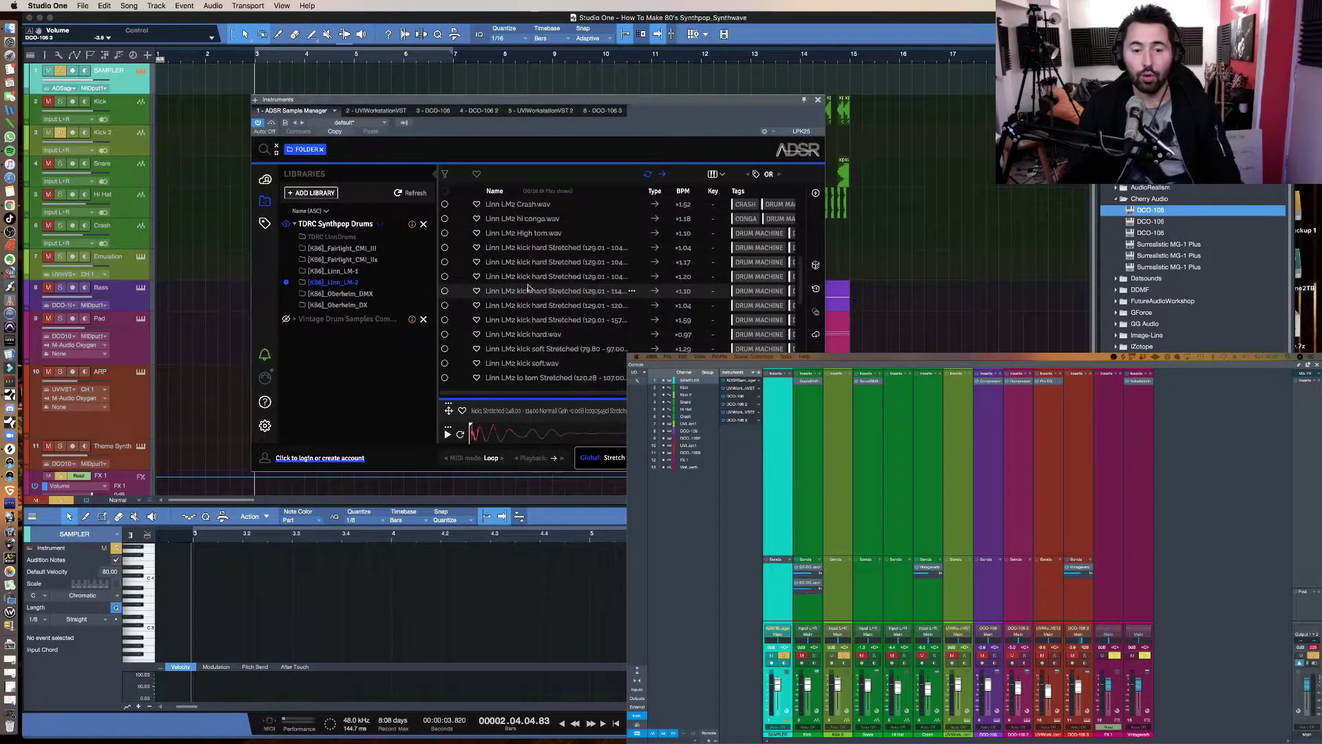
{"action": "left_click", "coordinate": [520, 335]}
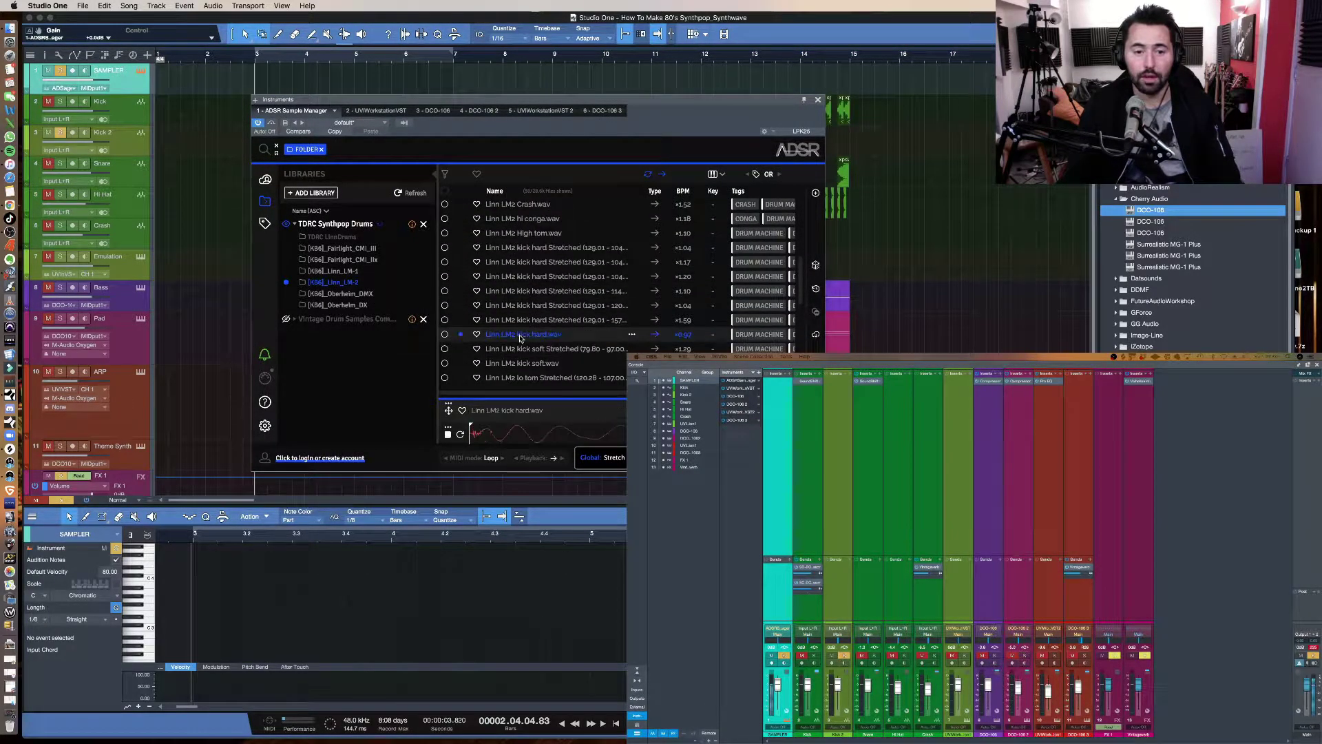
{"action": "left_click_drag", "start_coordinate": [358, 153], "coordinate": [209, 107]}
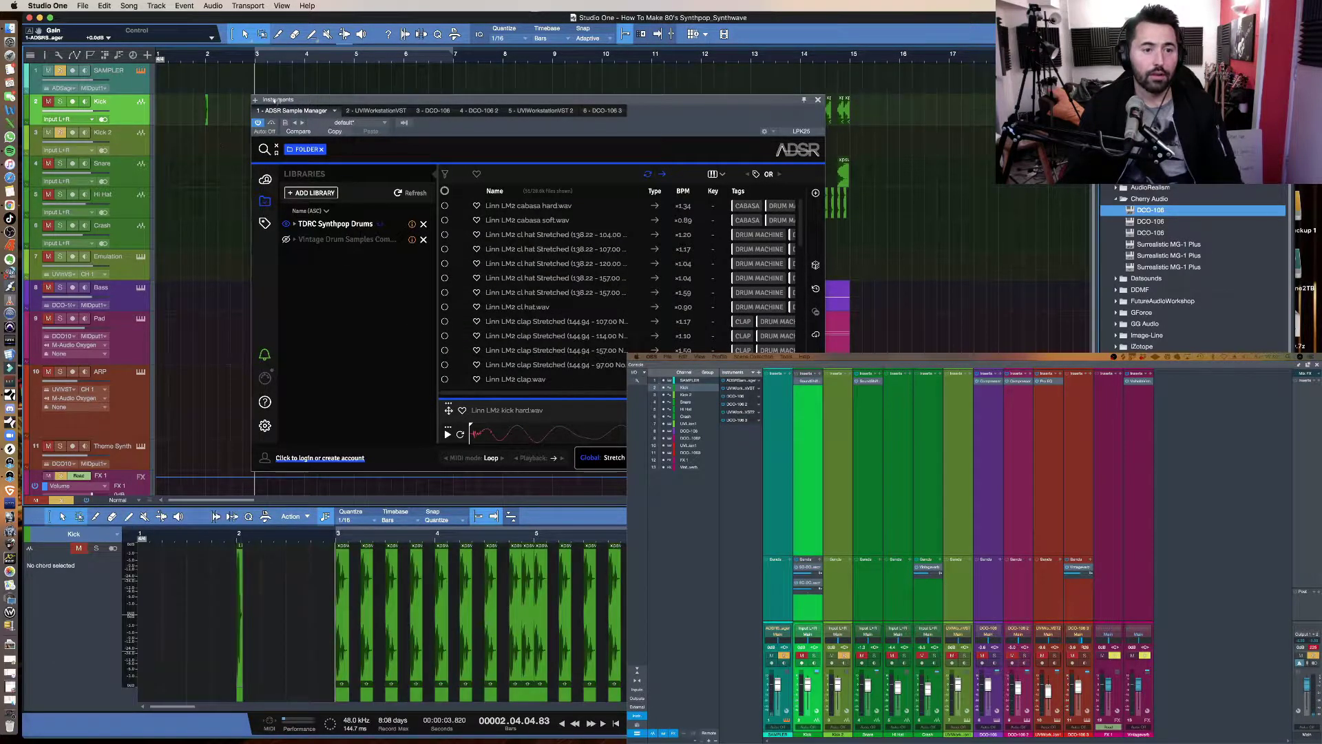
{"action": "key", "text": "F11"}
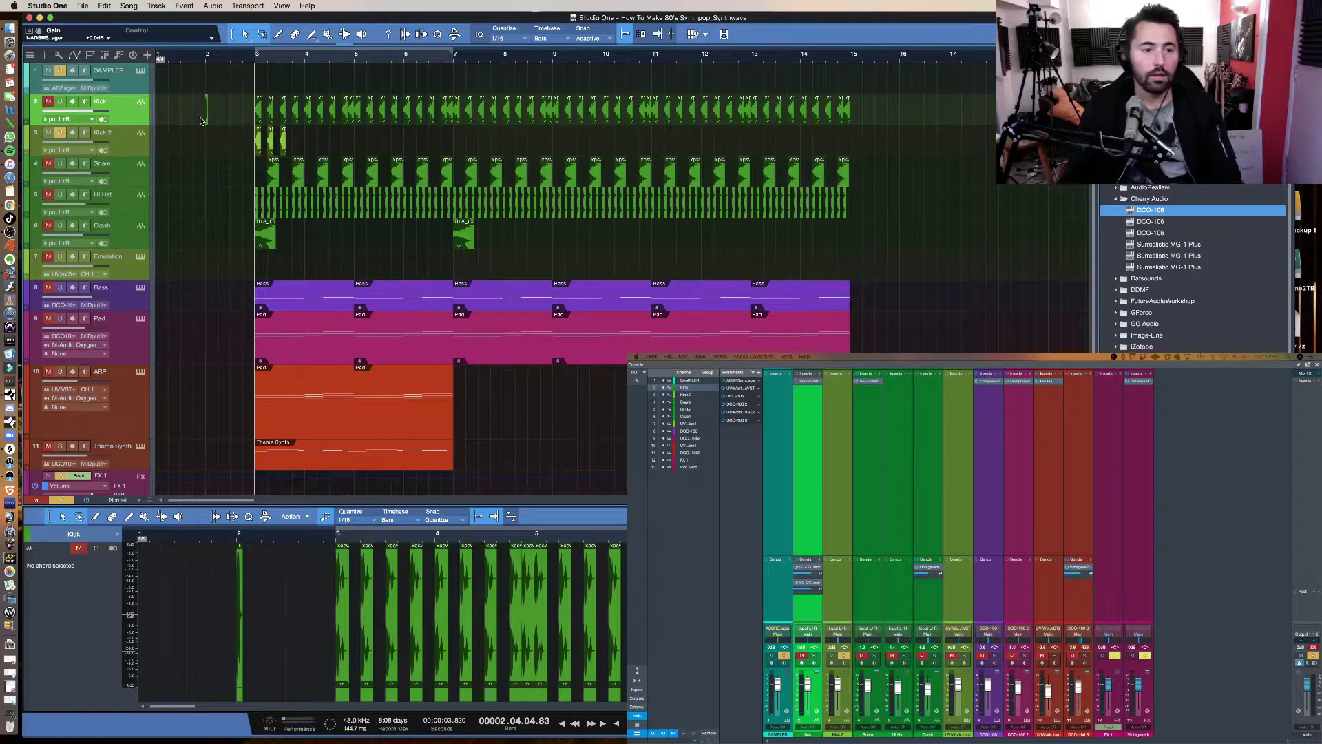
Step: Add an audio track below Kick 2 and move the Linn kick clip onto it at bar 3
{"action": "left_click", "coordinate": [204, 129]}
{"action": "left_click", "coordinate": [156, 5]}
{"action": "left_click", "coordinate": [207, 44]}
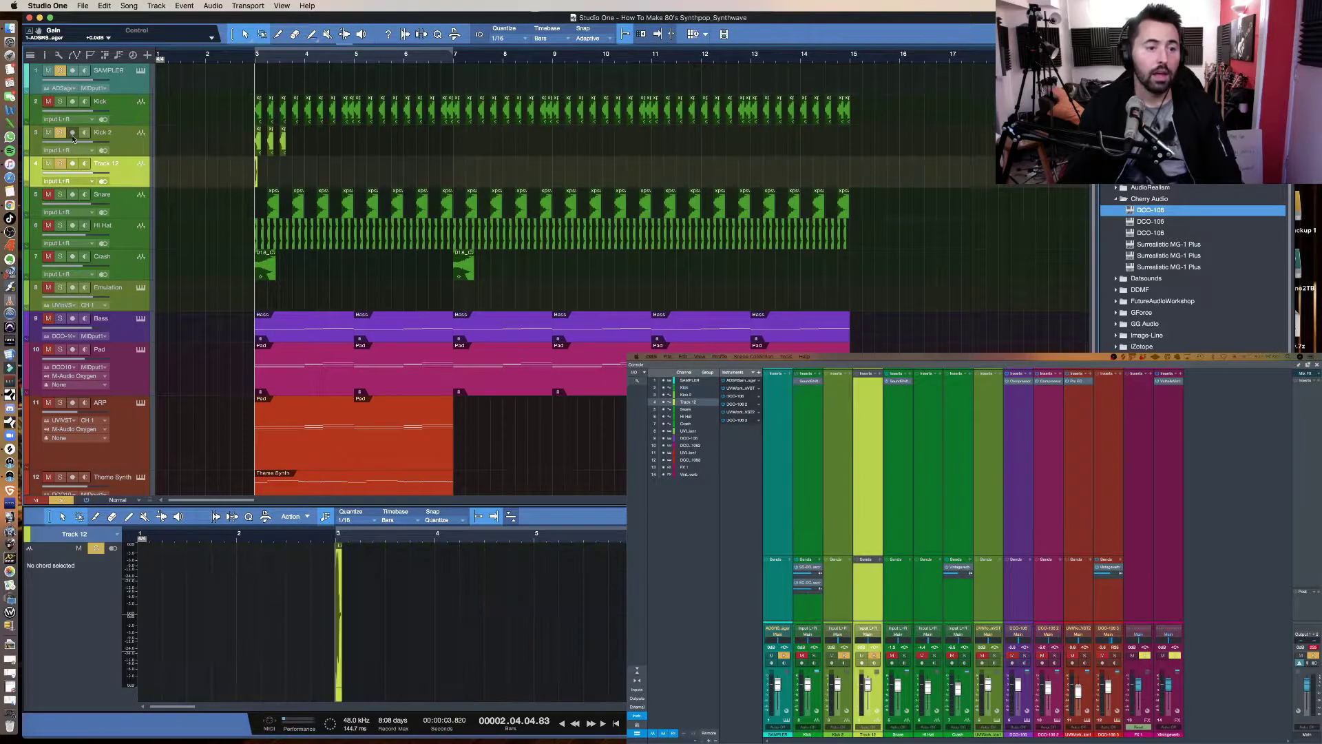
Step: Listen to the Linn kick hit and duplicate it into eight hits, one on every beat from bar 3
{"action": "key", "text": "space"}
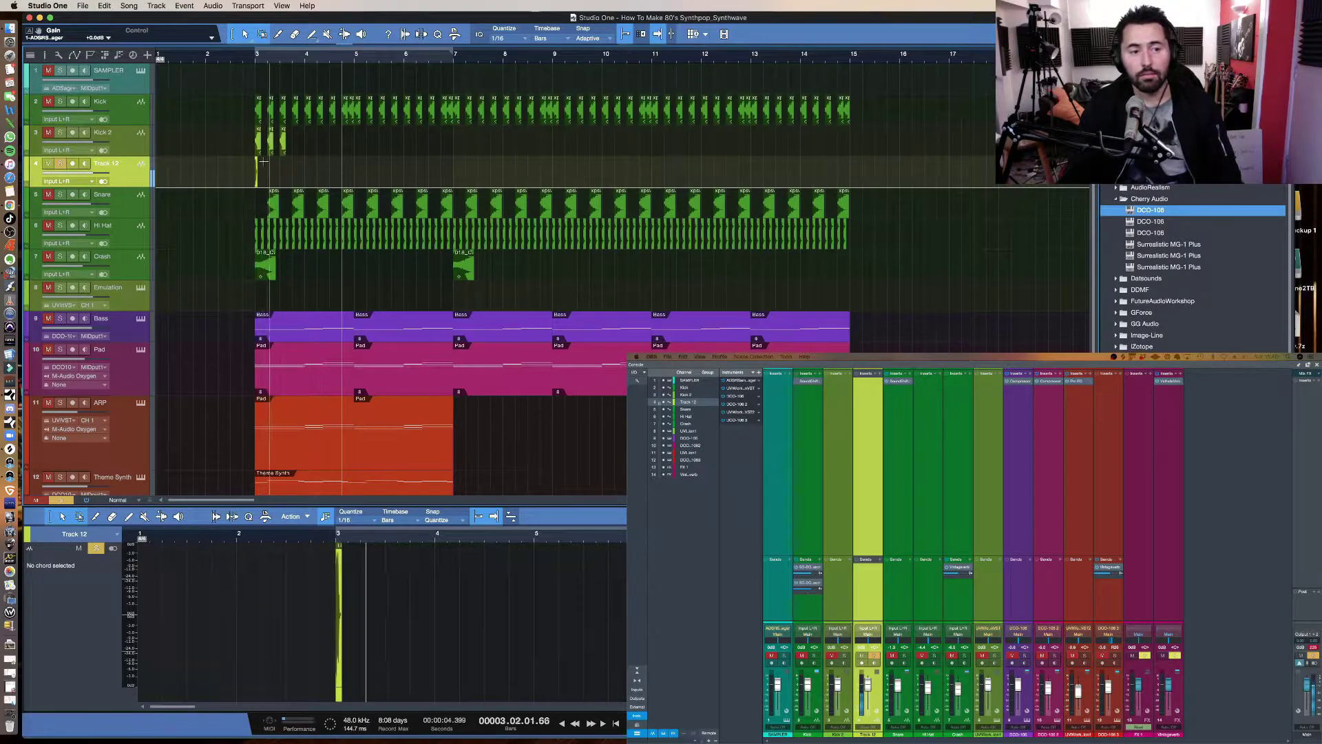
{"action": "key", "text": "space"}
{"action": "left_click_drag", "start_coordinate": [257, 176], "coordinate": [293, 181]}
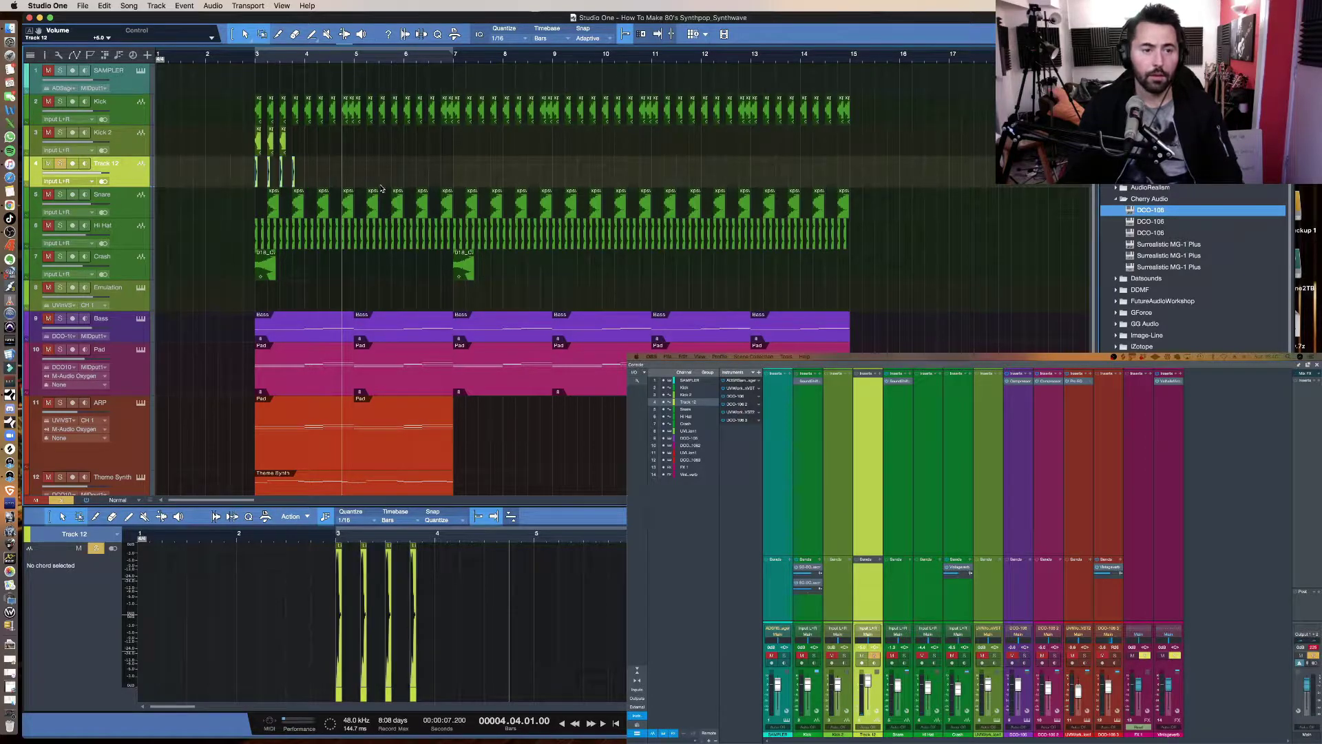
{"action": "key", "text": "d"}
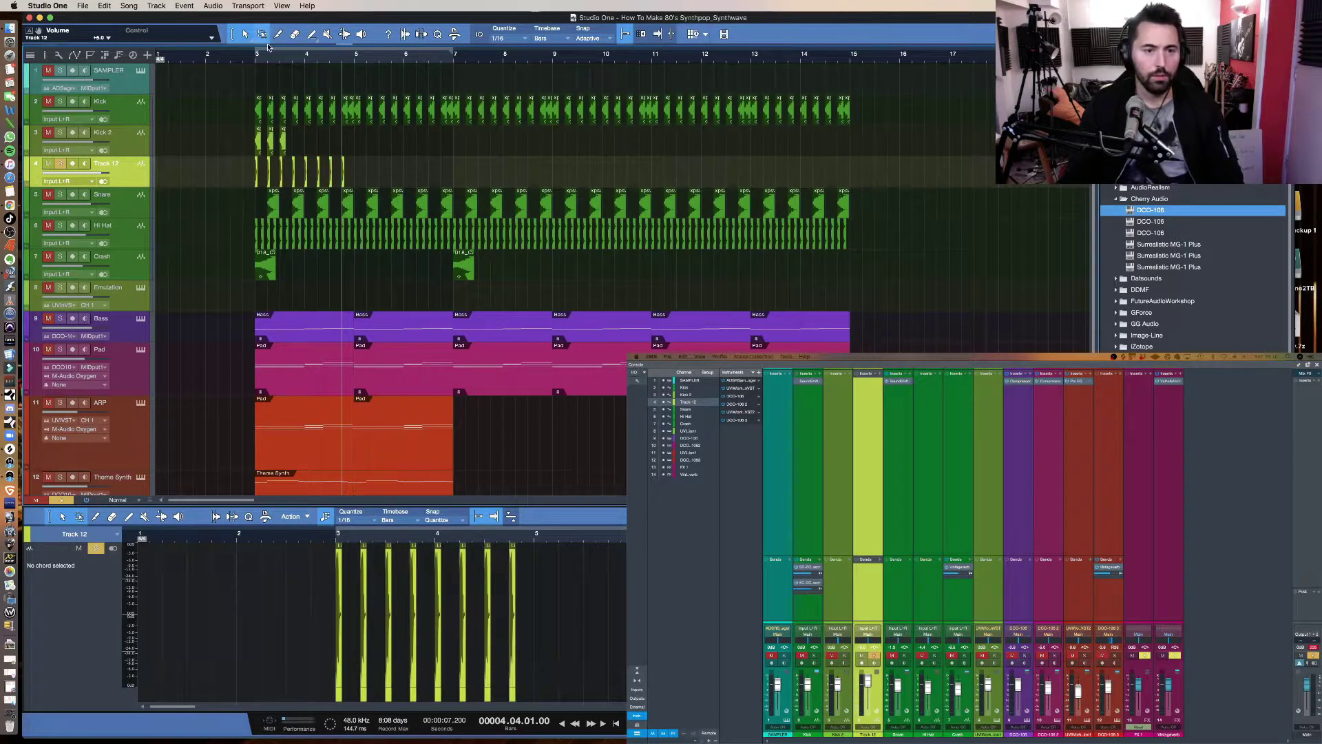
Step: Play the Linn kick hits from bar 3, and solo the Kick track instead of Track 12 to compare its sound
{"action": "left_click", "coordinate": [255, 59]}
{"action": "key", "text": "space"}
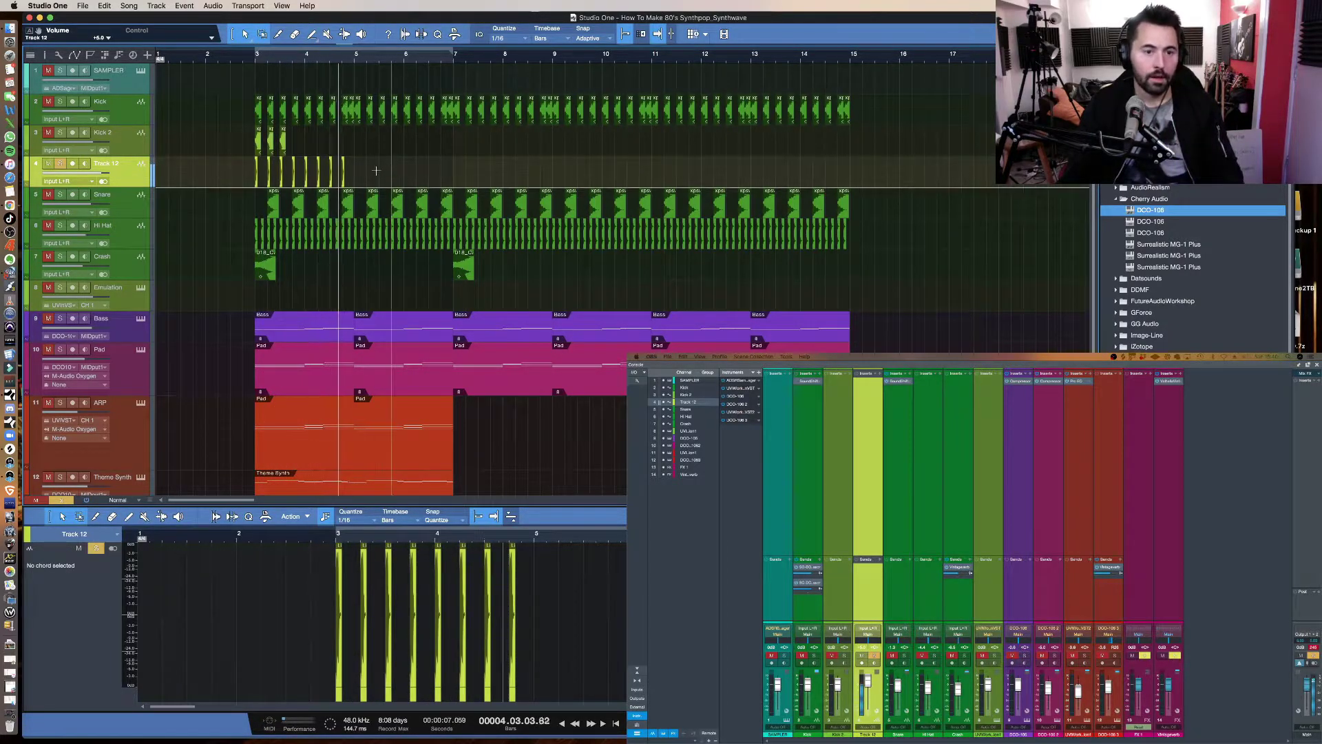
{"action": "left_click", "coordinate": [60, 102]}
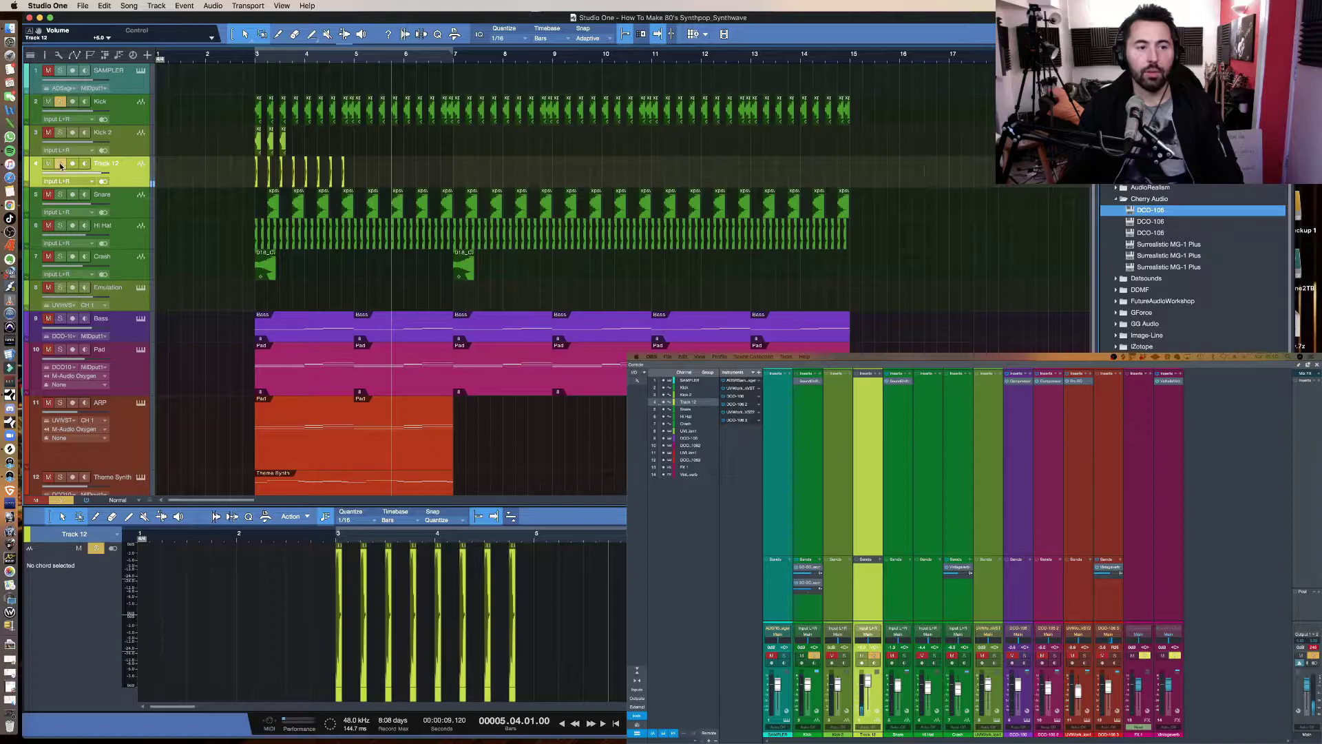
{"action": "left_click", "coordinate": [60, 163]}
{"action": "left_click", "coordinate": [256, 58]}
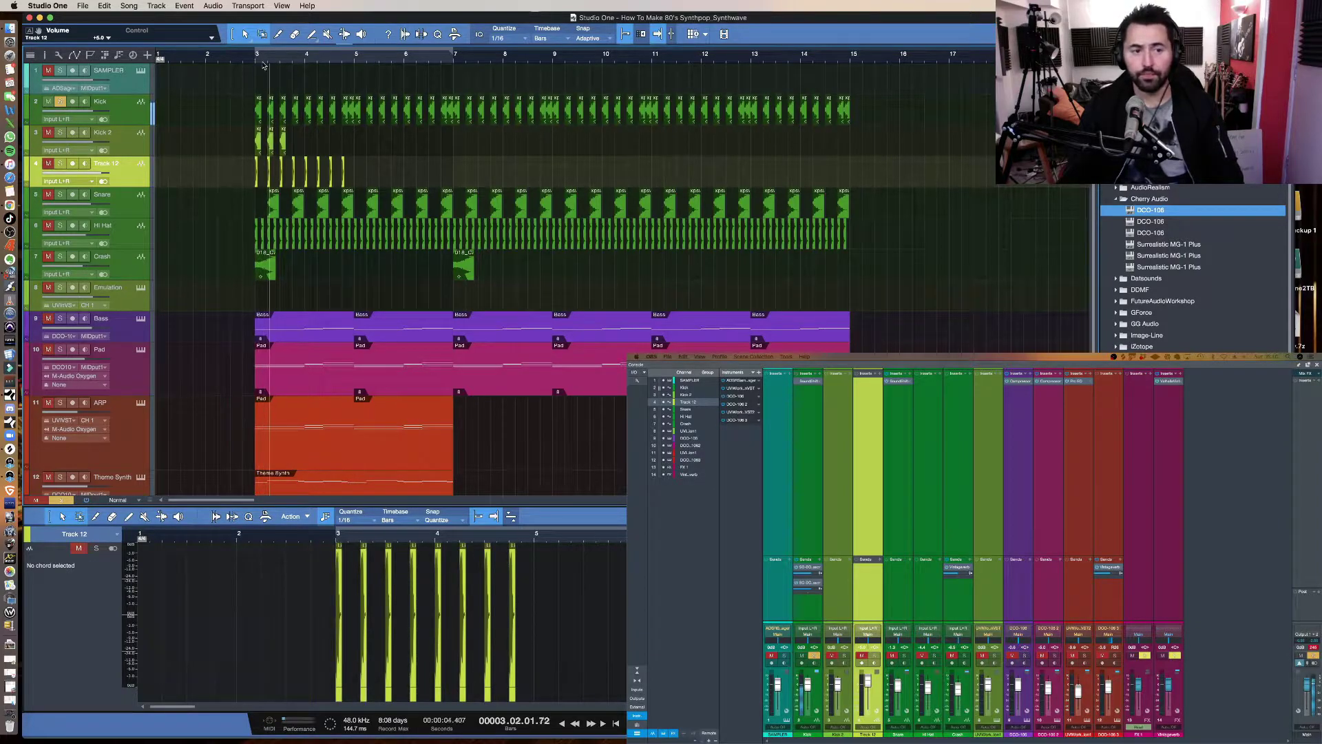
{"action": "key", "text": "space"}
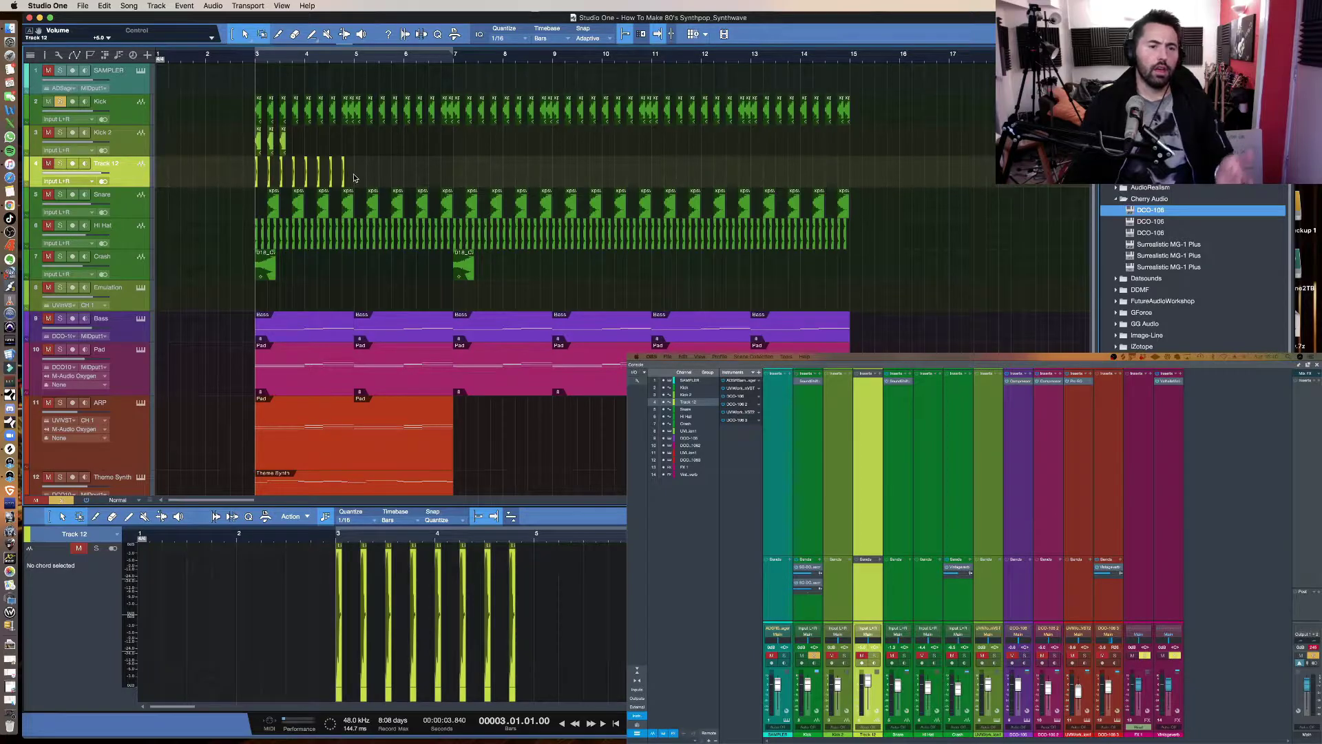
Step: Compare the two kicks again by soloing and playing Track 12 and the Kick track in turn from bar 3
{"action": "left_click", "coordinate": [60, 163]}
{"action": "left_click", "coordinate": [59, 105]}
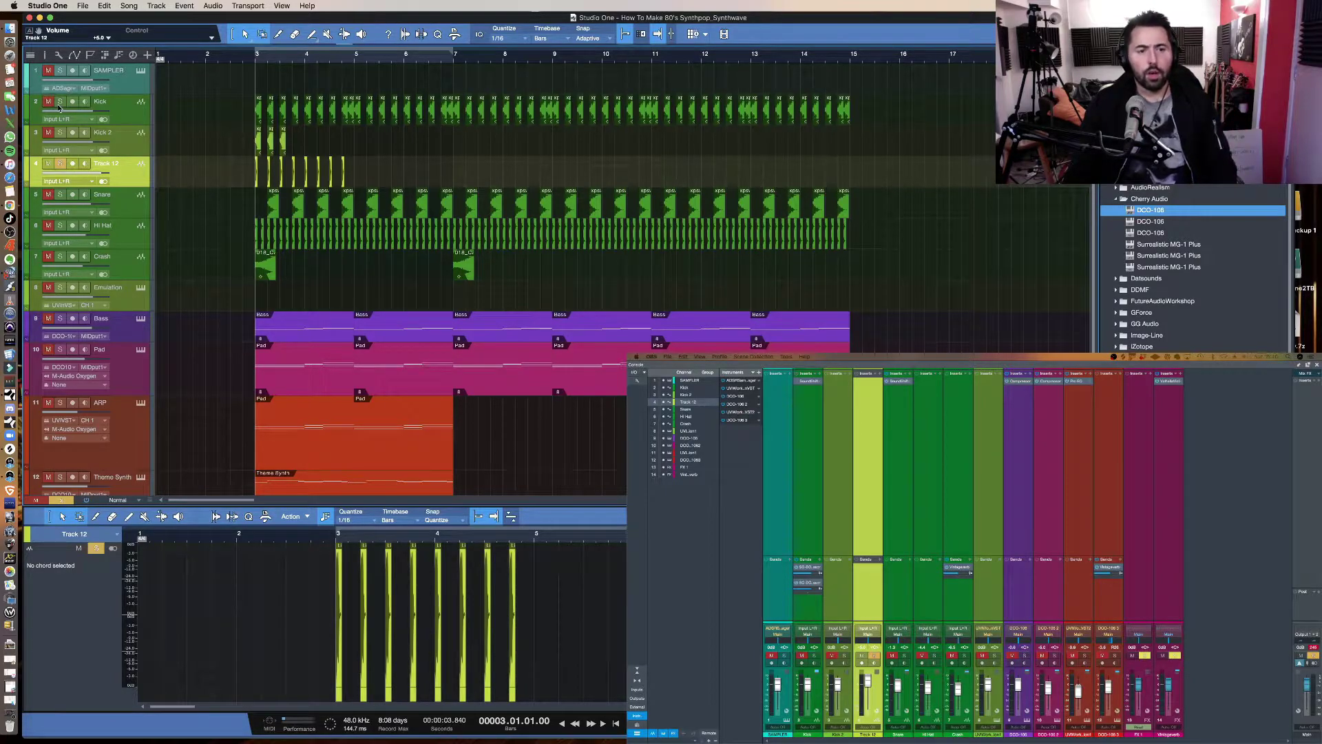
{"action": "key", "text": "space"}
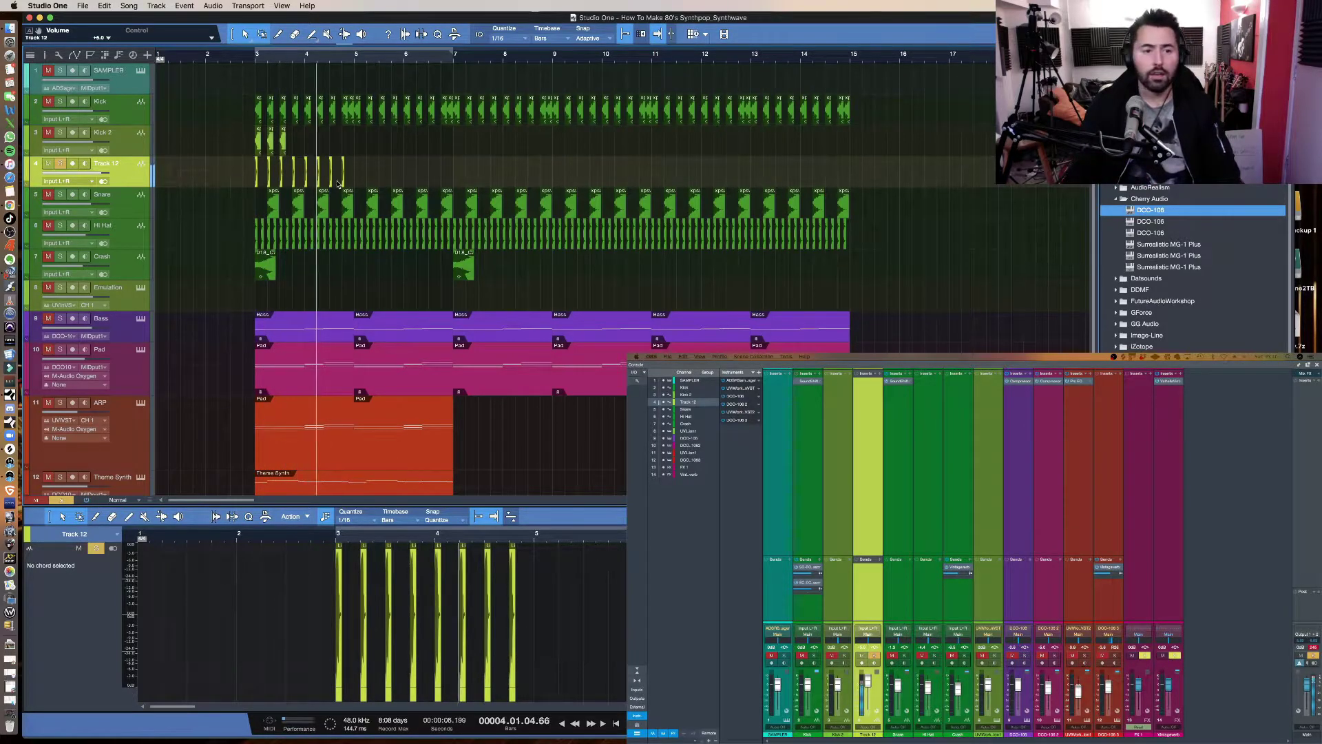
{"action": "key", "text": "space"}
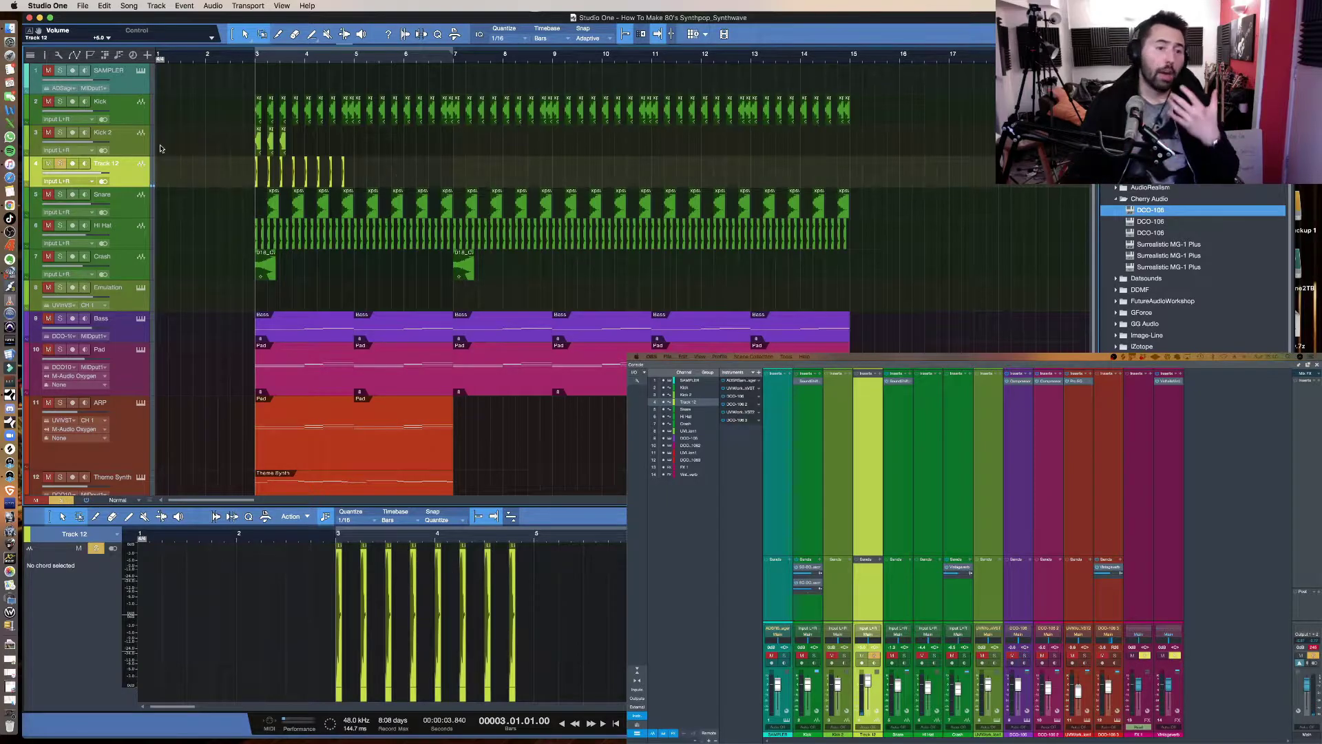
{"action": "left_click", "coordinate": [60, 102]}
{"action": "left_click", "coordinate": [60, 164]}
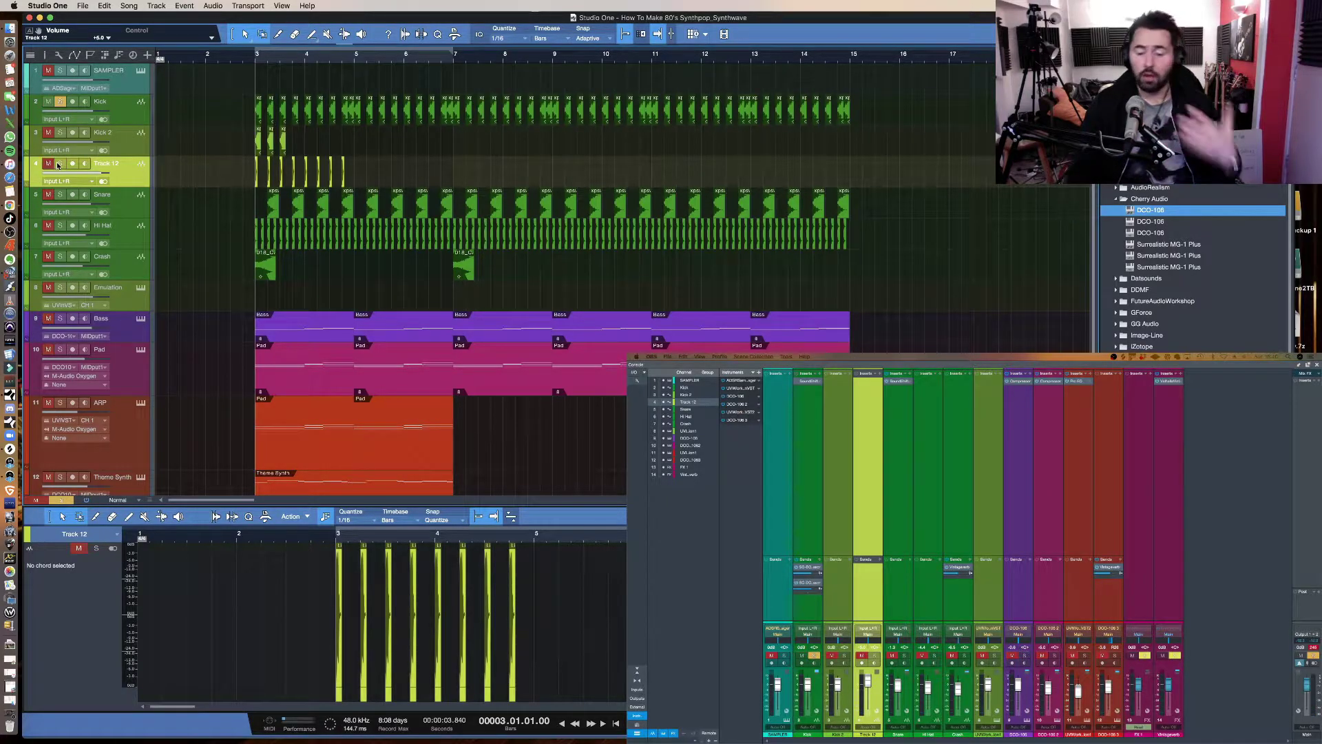
{"action": "key", "text": "space"}
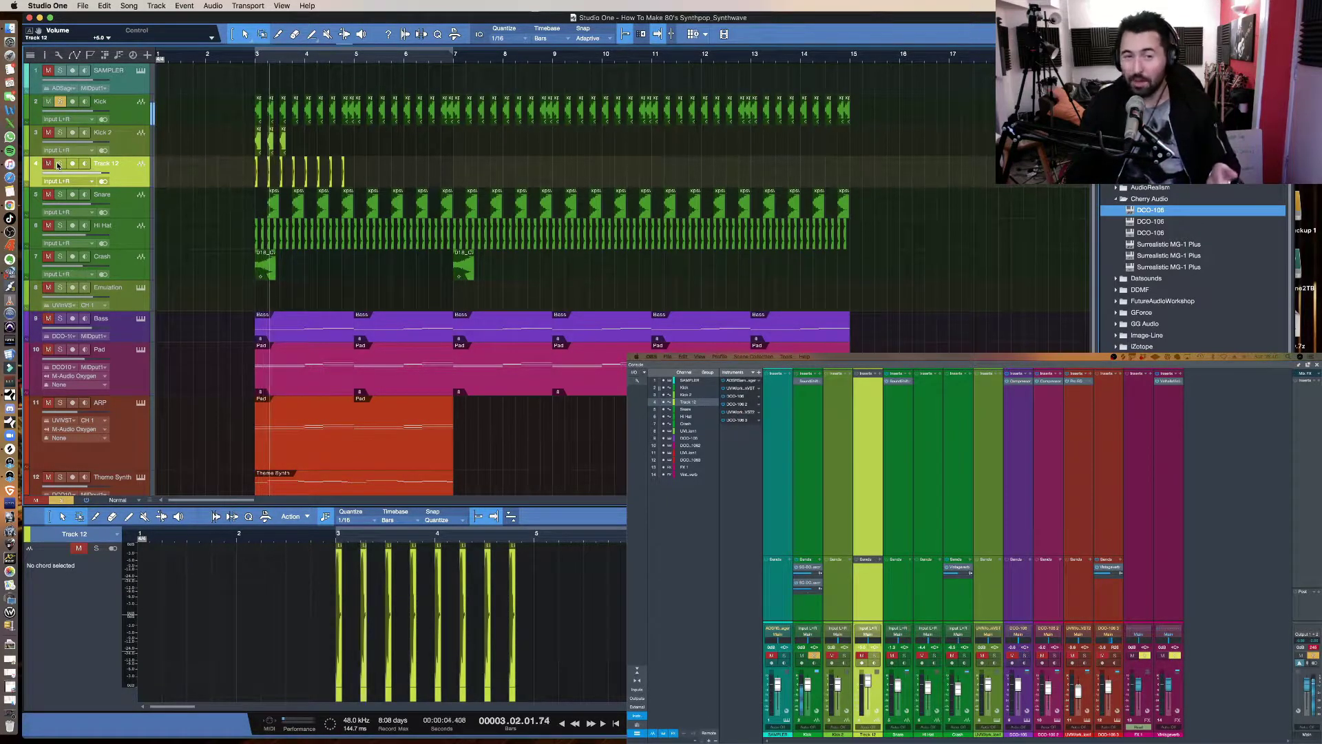
Step: Open the Emulation track's UVI Workstation instrument and position its window so the Drumulation drum machine is in view
{"action": "left_click", "coordinate": [122, 114]}
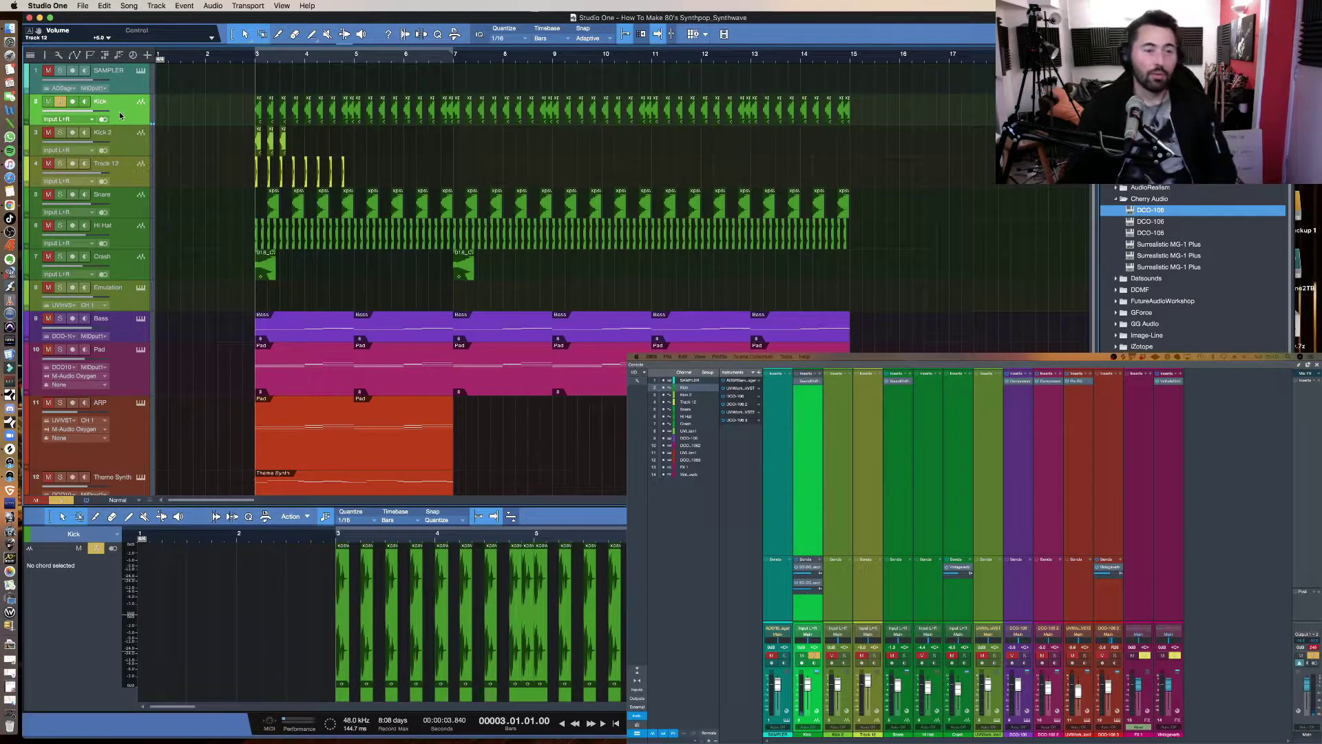
{"action": "left_click", "coordinate": [118, 131]}
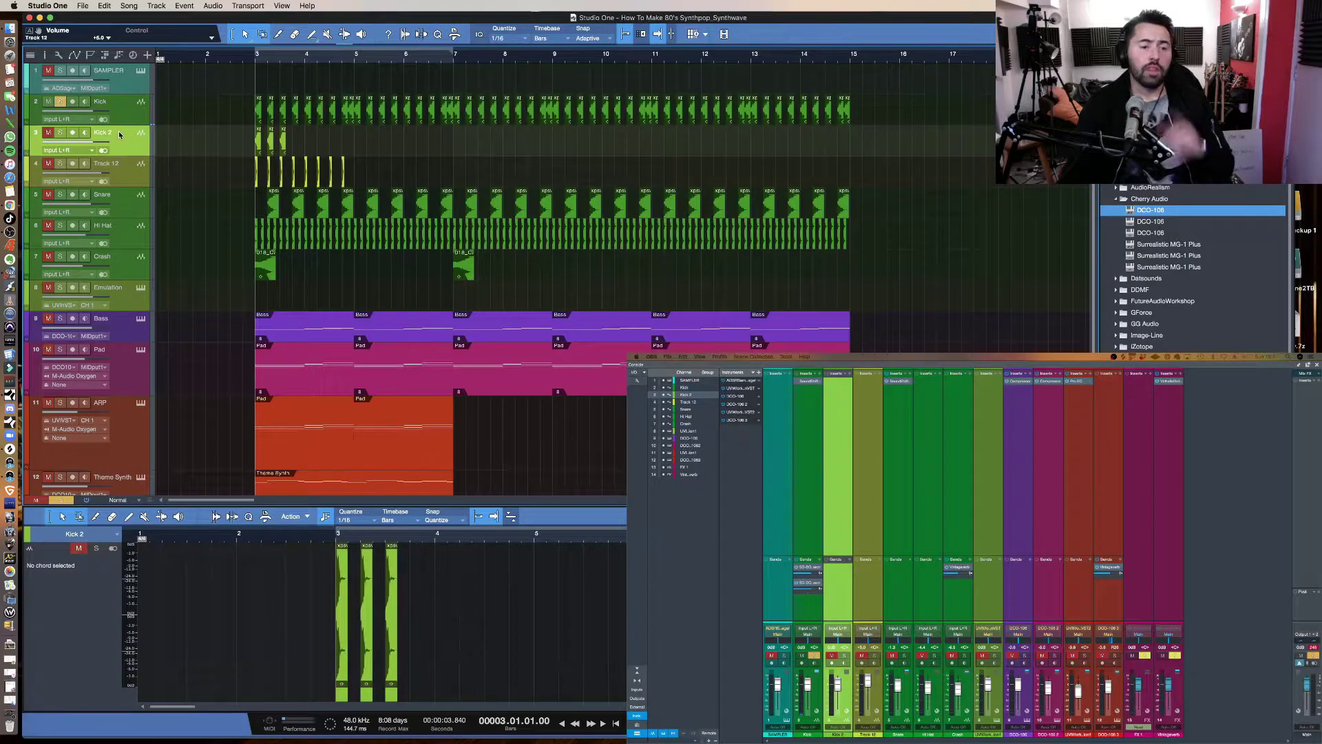
{"action": "scroll", "coordinate": [122, 252], "scroll_direction": "down", "scroll_amount": 2}
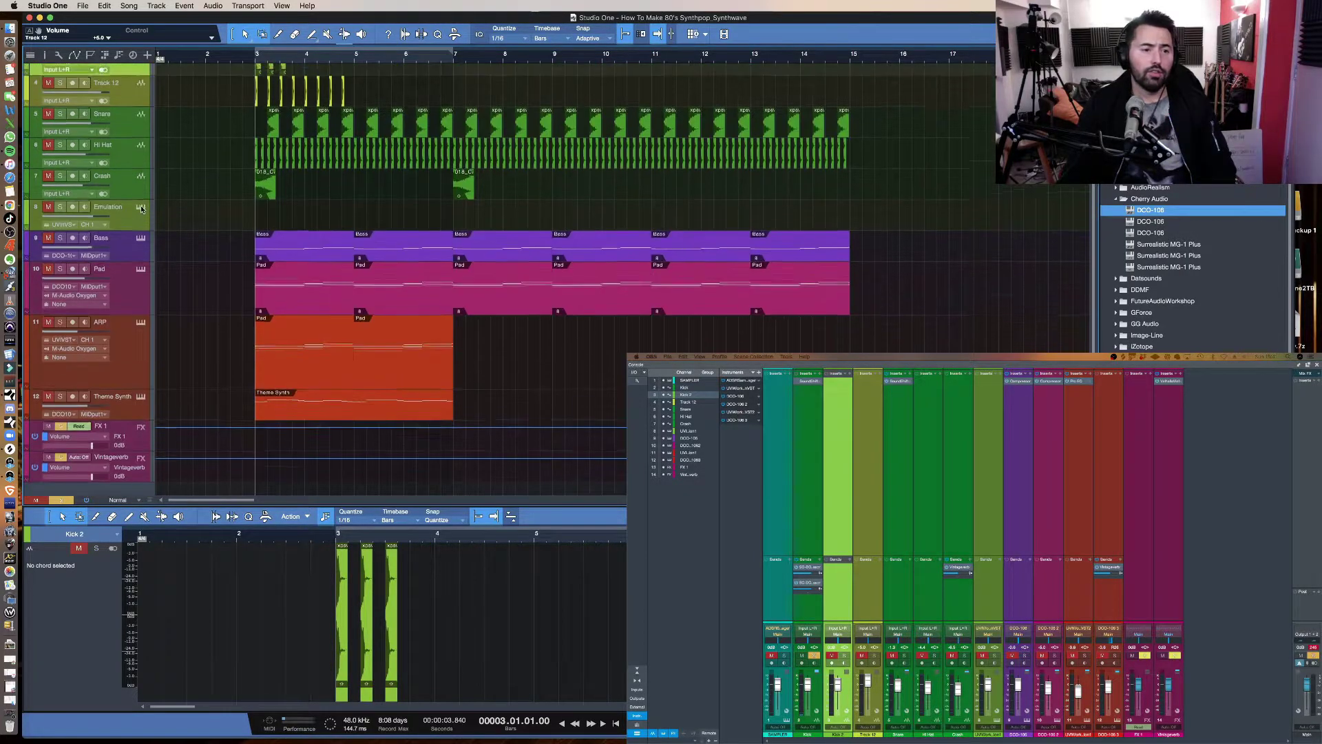
{"action": "left_click", "coordinate": [122, 252]}
{"action": "left_click", "coordinate": [140, 252]}
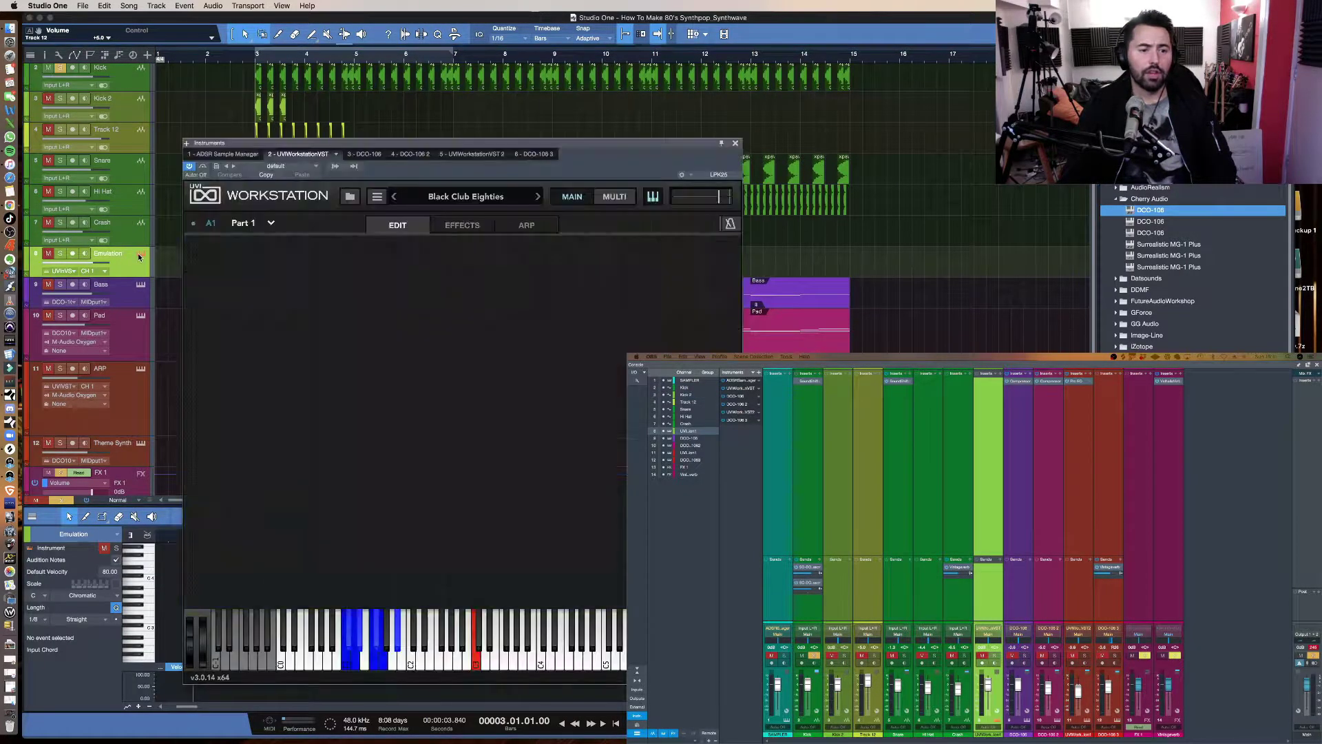
{"action": "left_click_drag", "start_coordinate": [434, 145], "coordinate": [460, 78]}
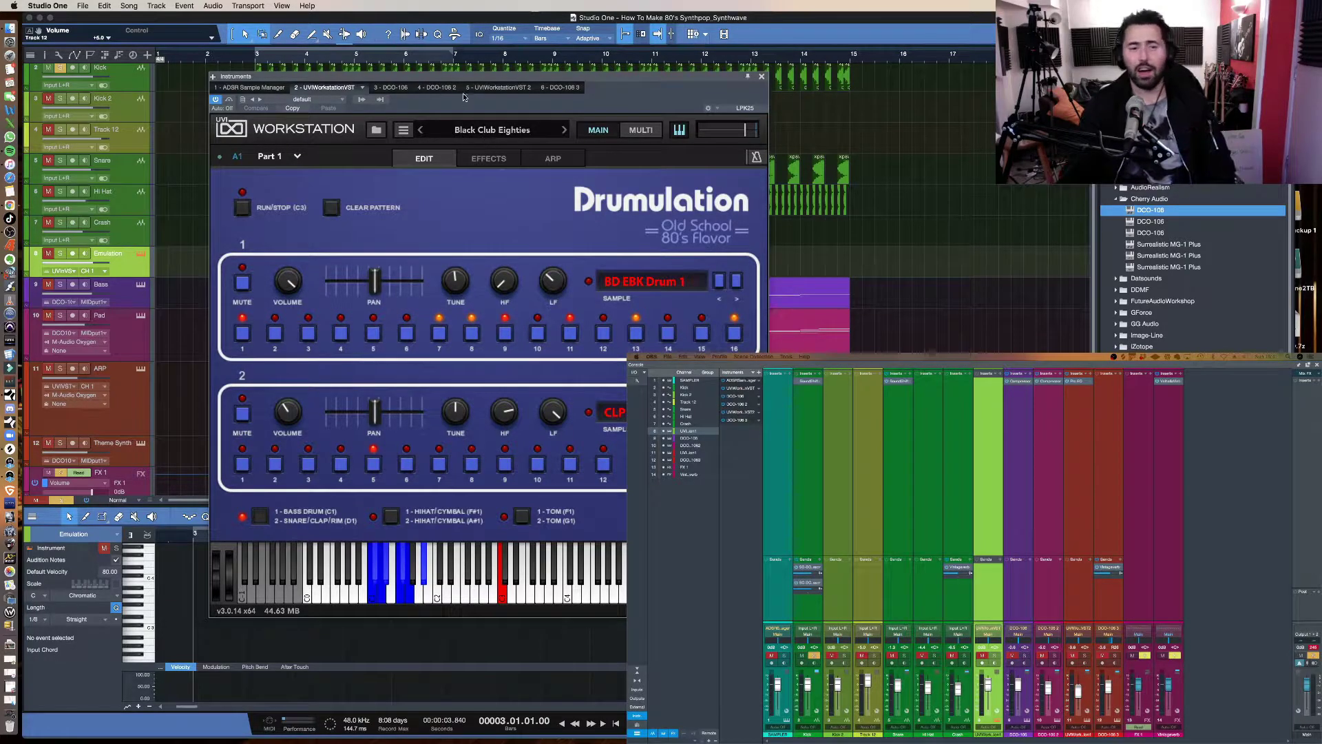
{"action": "left_click_drag", "start_coordinate": [466, 75], "coordinate": [422, 96]}
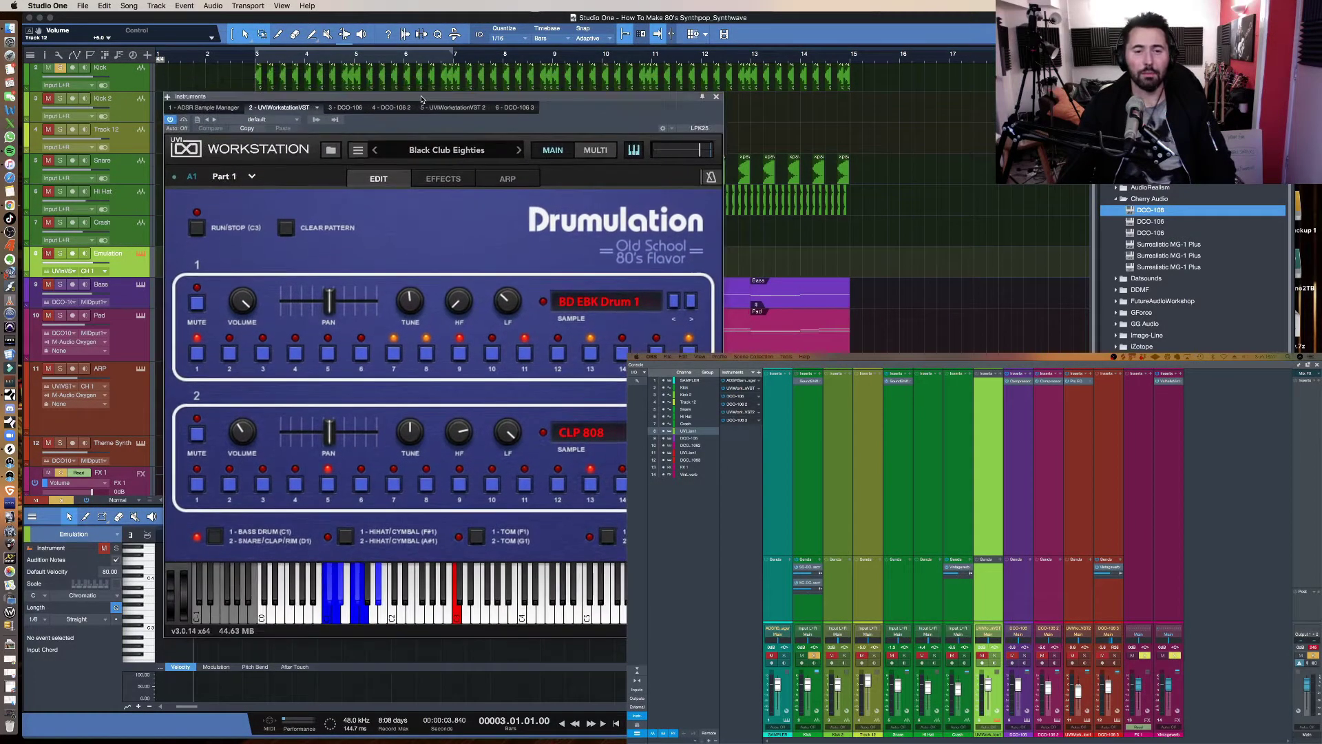
Step: Solo the Emulation track, run and stop the Drumulation pattern to hear it, and close the instrument window
{"action": "left_click", "coordinate": [196, 230]}
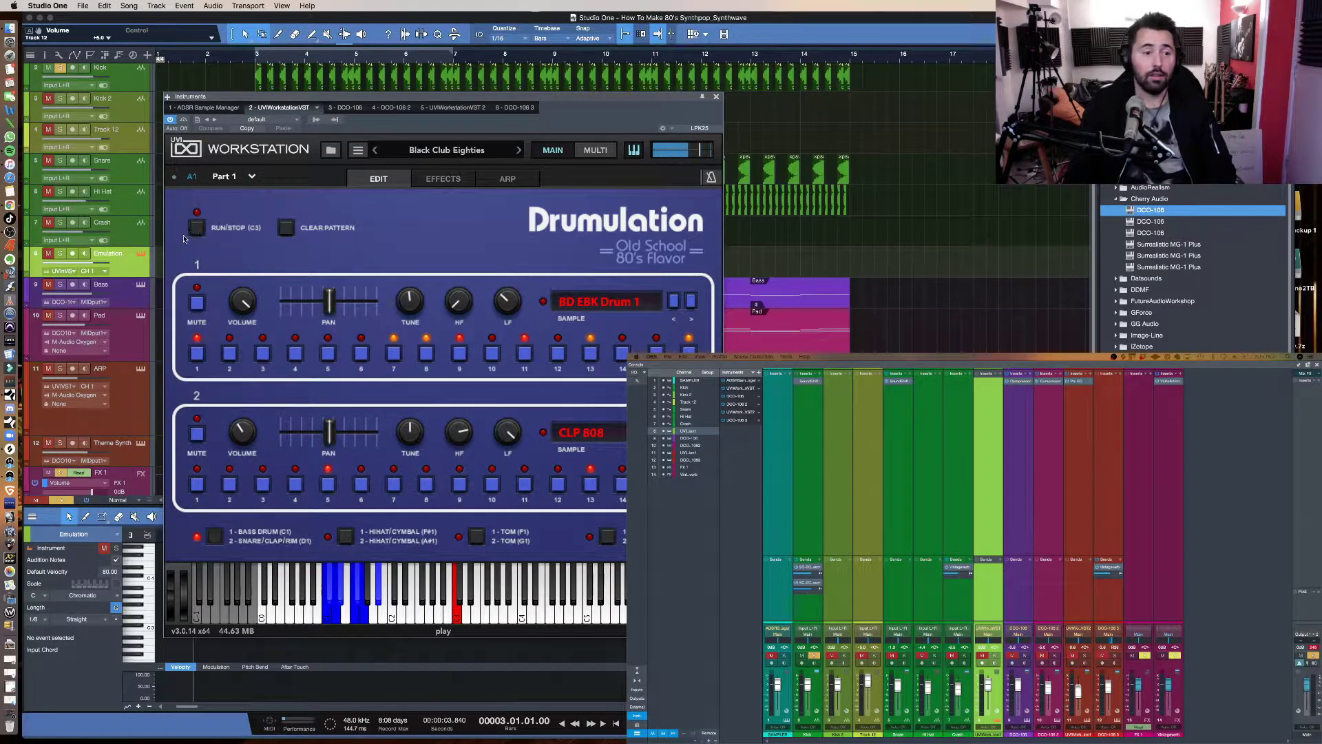
{"action": "key", "text": "m"}
{"action": "key", "text": "s"}
{"action": "left_click", "coordinate": [197, 229]}
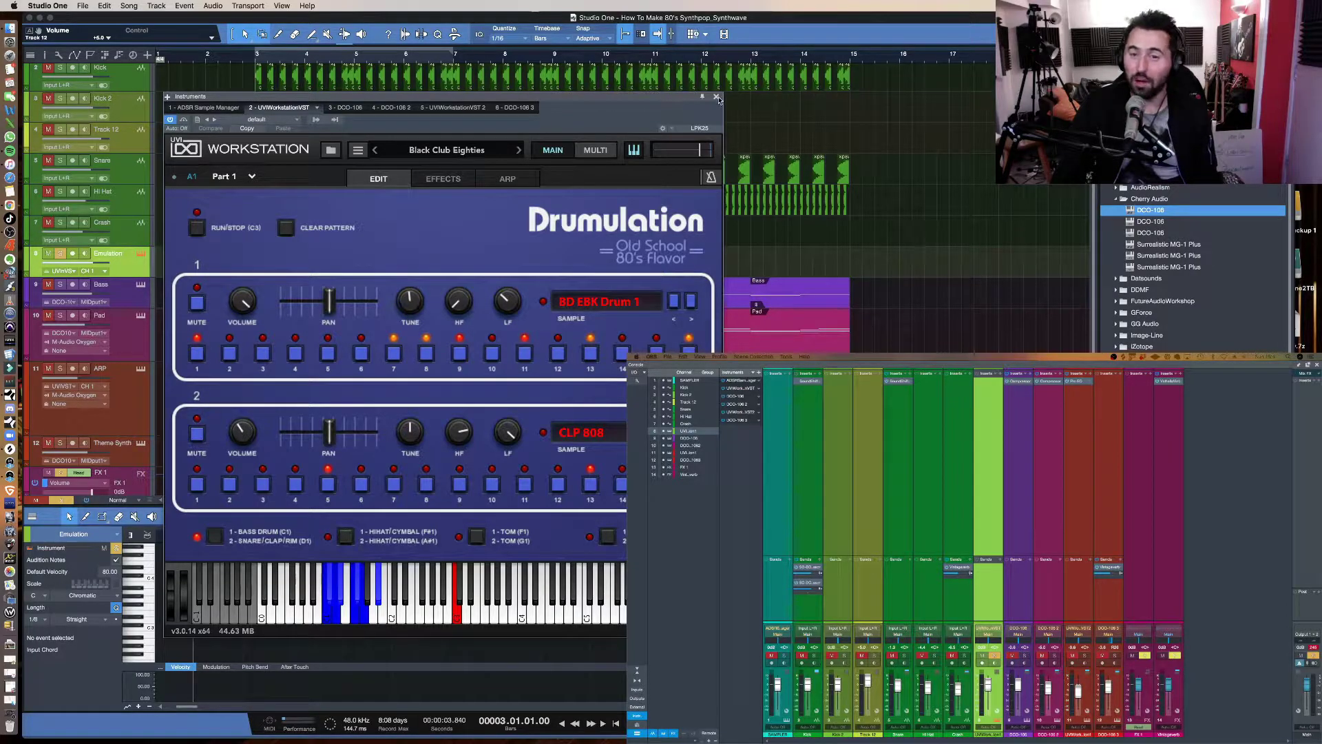
{"action": "left_click", "coordinate": [716, 97]}
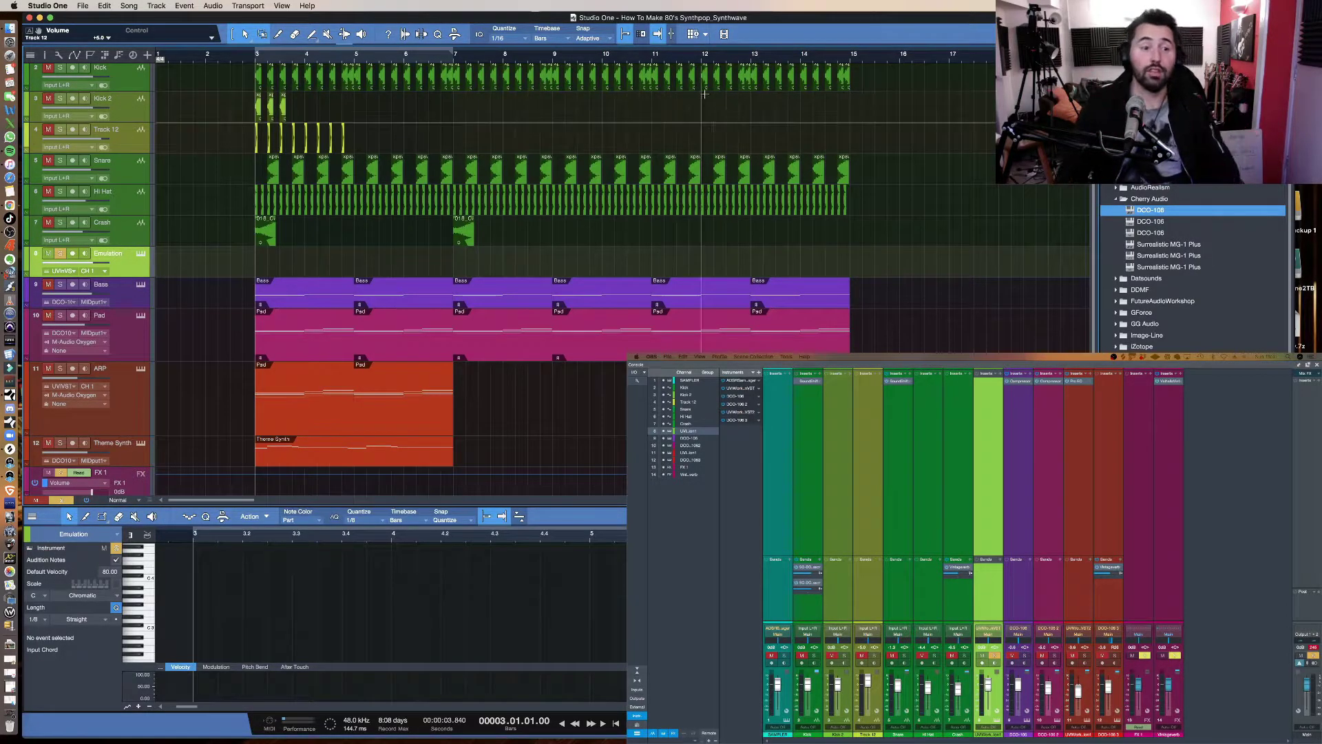
Step: Take the Emulation track out of solo and leave it muted
{"action": "left_click", "coordinate": [59, 253]}
{"action": "left_click", "coordinate": [48, 253]}
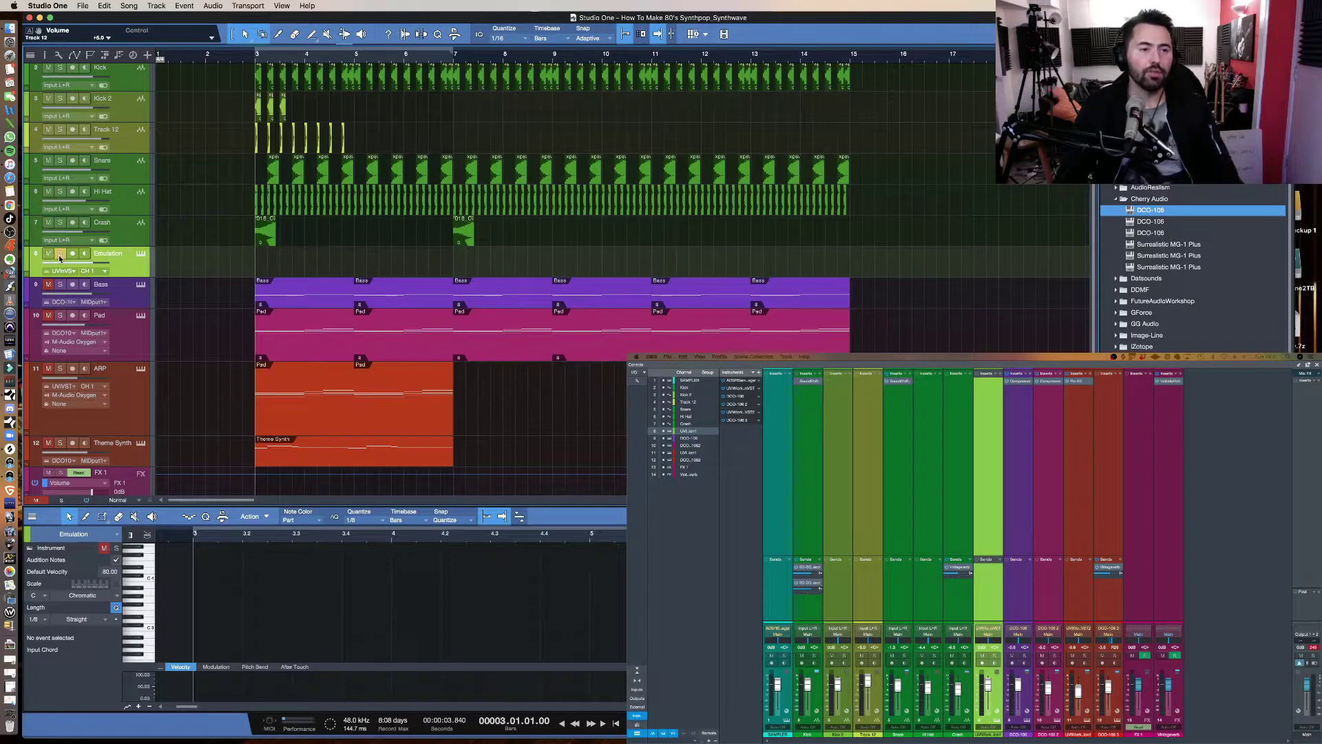
{"action": "left_click", "coordinate": [60, 254]}
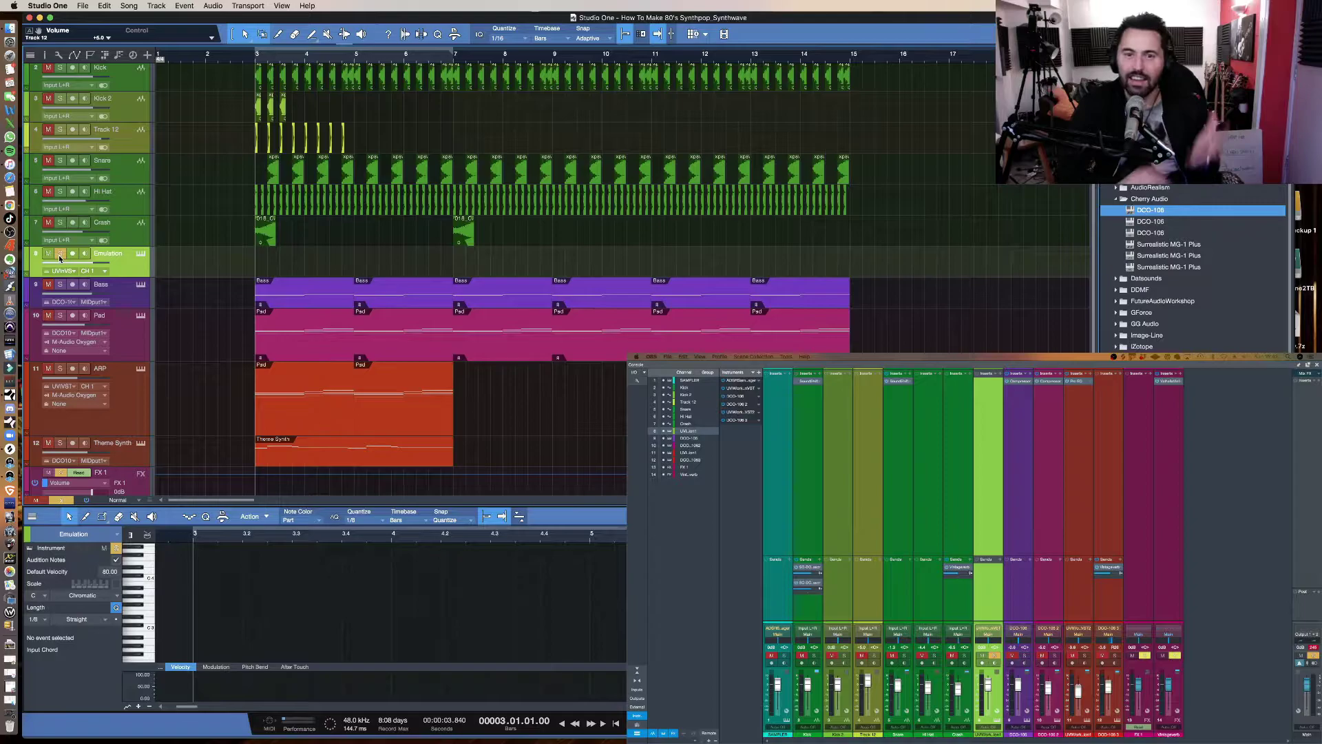
{"action": "left_click", "coordinate": [60, 253]}
{"action": "left_click", "coordinate": [48, 253]}
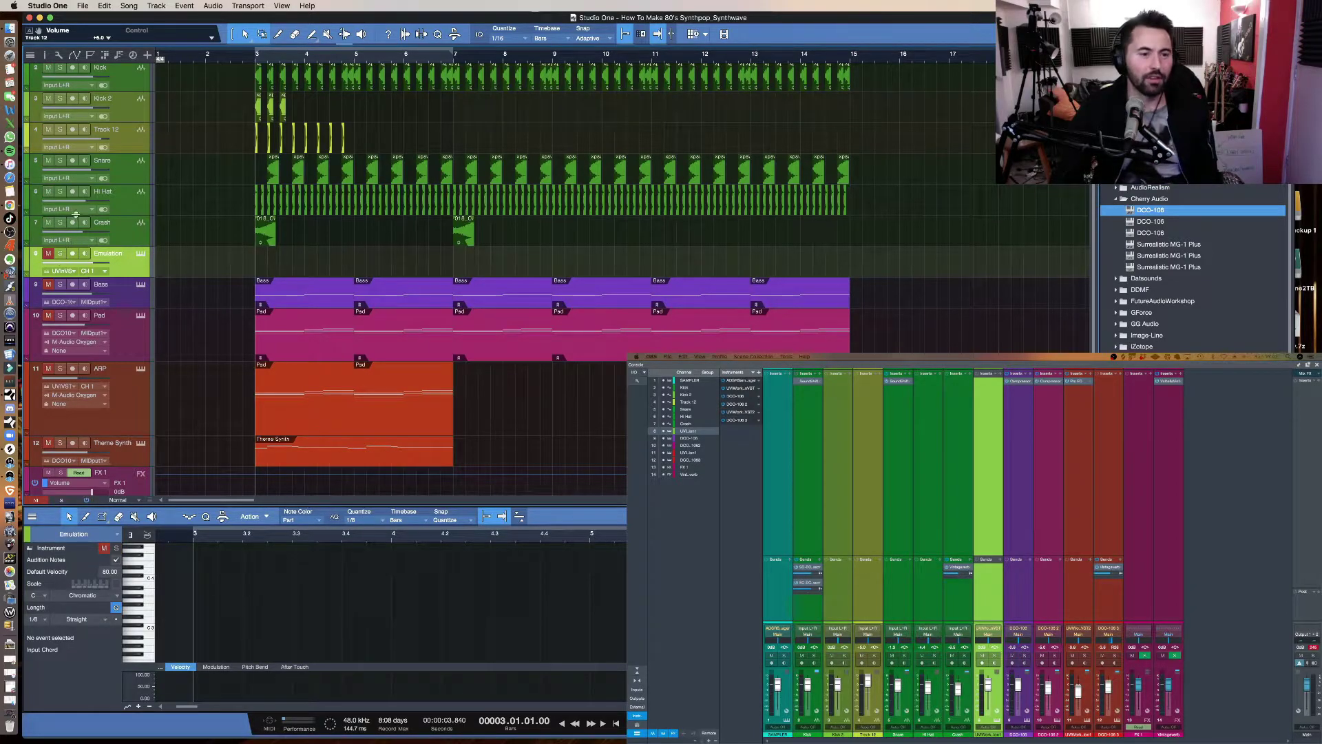
Step: Select the Kick 2 and Track 12 tracks together and mute them
{"action": "left_click", "coordinate": [117, 109]}
{"action": "left_click", "coordinate": [117, 137], "text": "shift"}
{"action": "left_click", "coordinate": [48, 98]}
Step: Solo the Kick, Snare, Hi Hat, Crash and Emulation tracks
{"action": "scroll", "coordinate": [107, 241], "scroll_direction": "up", "scroll_amount": 1}
{"action": "left_click", "coordinate": [60, 256]}
{"action": "left_click", "coordinate": [60, 287]}
{"action": "left_click", "coordinate": [60, 225]}
{"action": "left_click", "coordinate": [61, 195]}
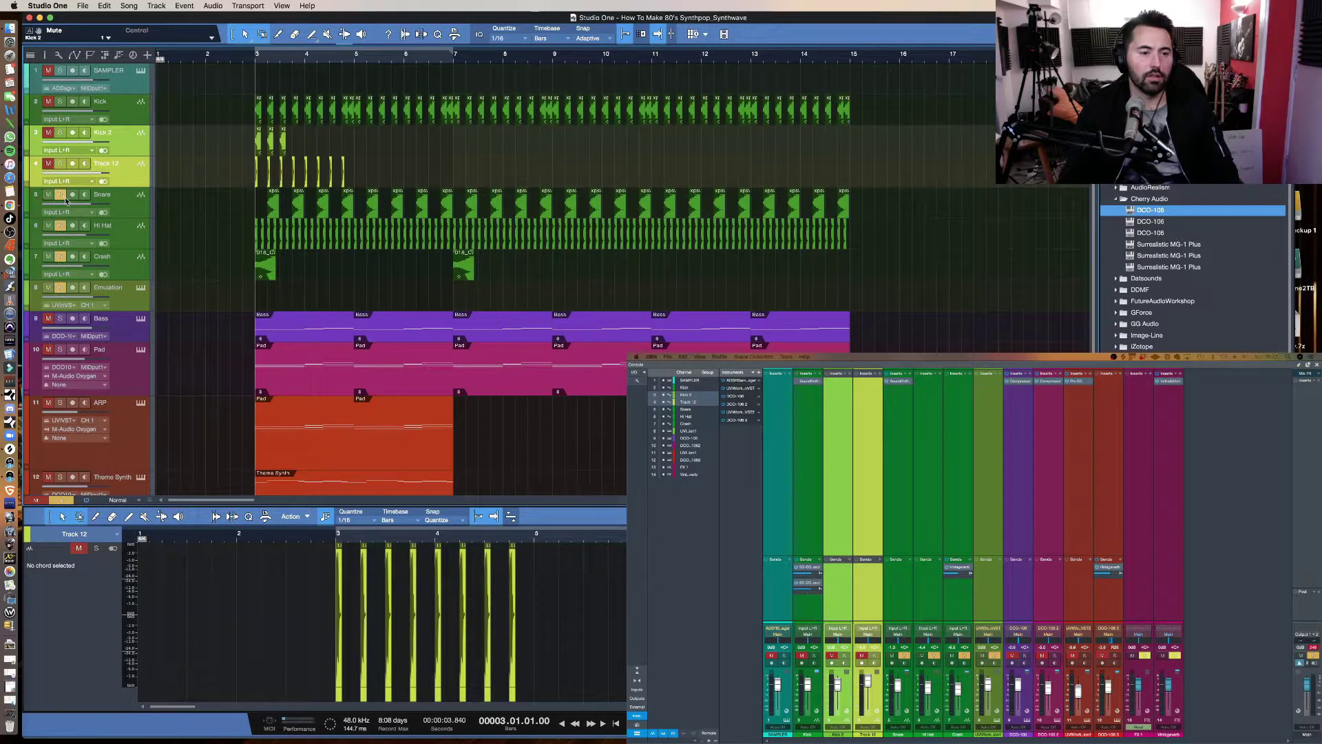
{"action": "left_click", "coordinate": [60, 101]}
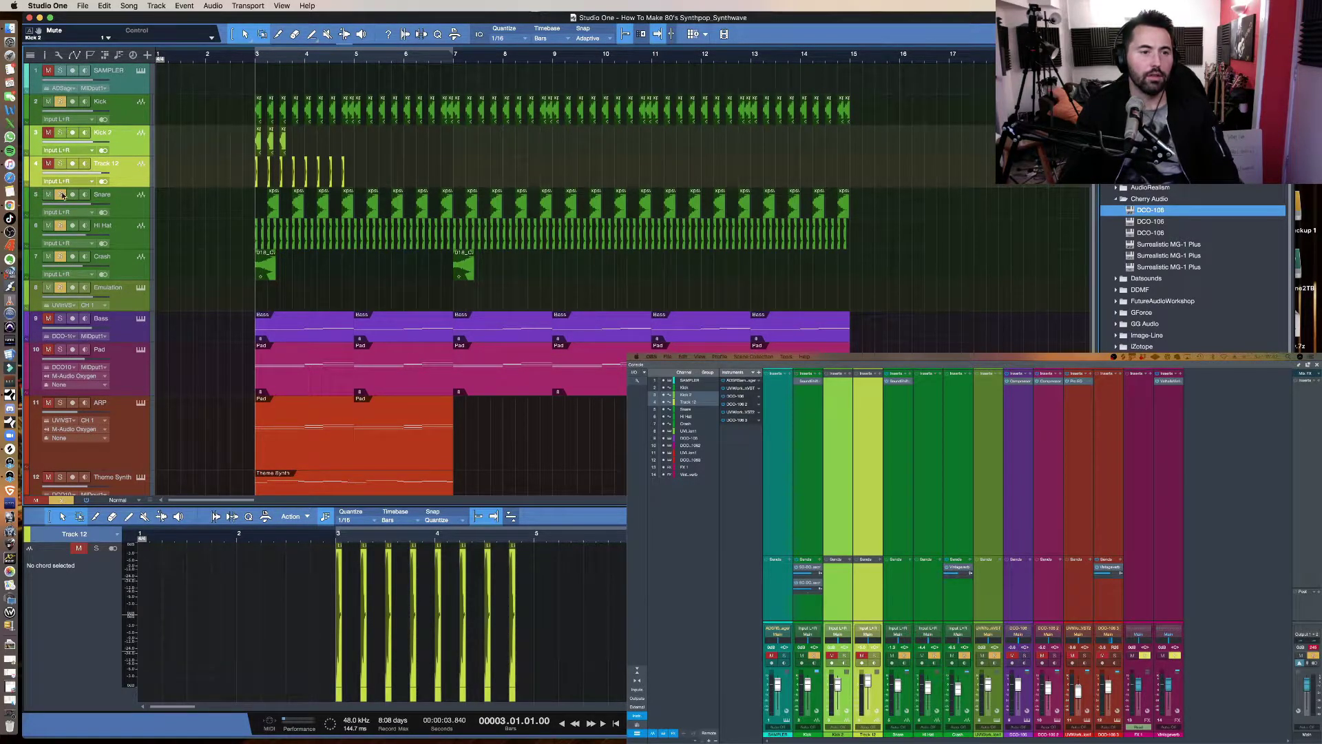
Step: Listen to the soloed drum tracks from bar 3 and return the playhead to bar 3
{"action": "key", "text": "space"}
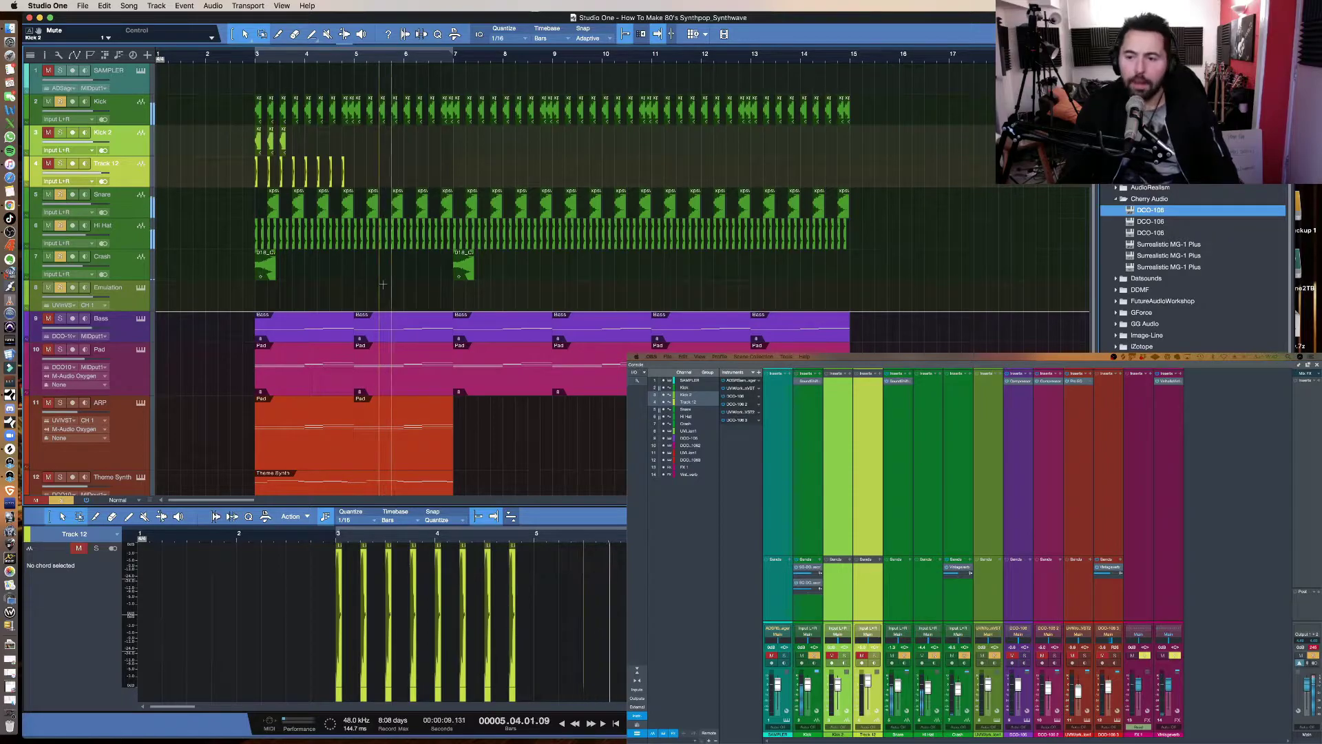
{"action": "key", "text": "space"}
{"action": "left_click", "coordinate": [383, 283]}
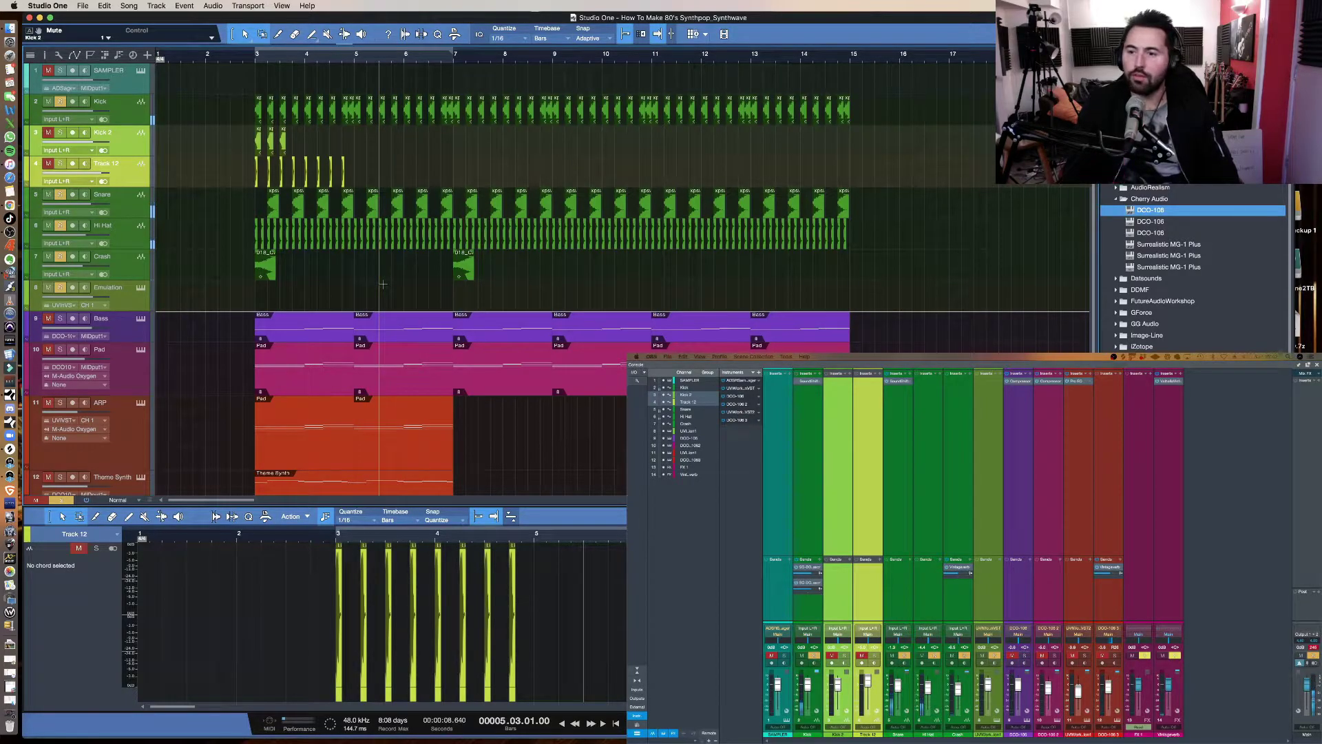
{"action": "left_click", "coordinate": [254, 62]}
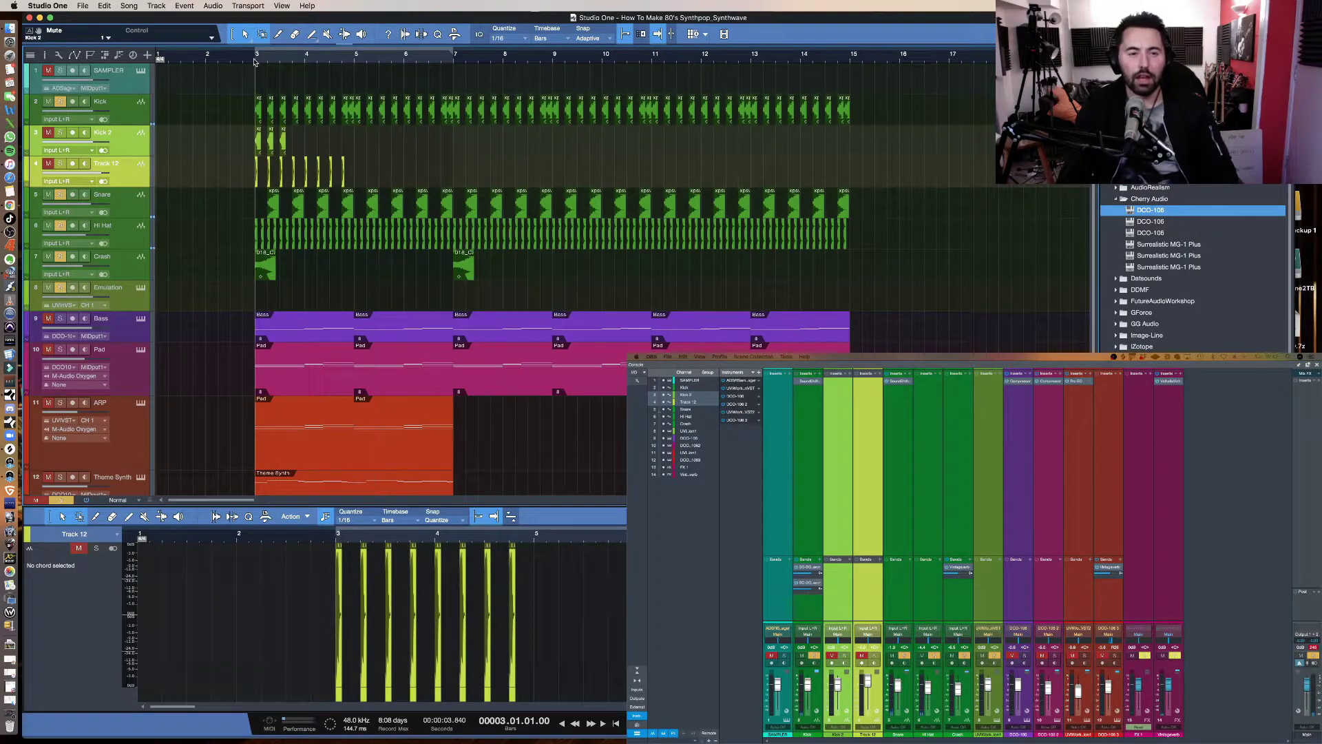
Step: Open the SoundShifter Pitch Stereo insert on the Snare track and reposition its window
{"action": "left_click", "coordinate": [141, 210]}
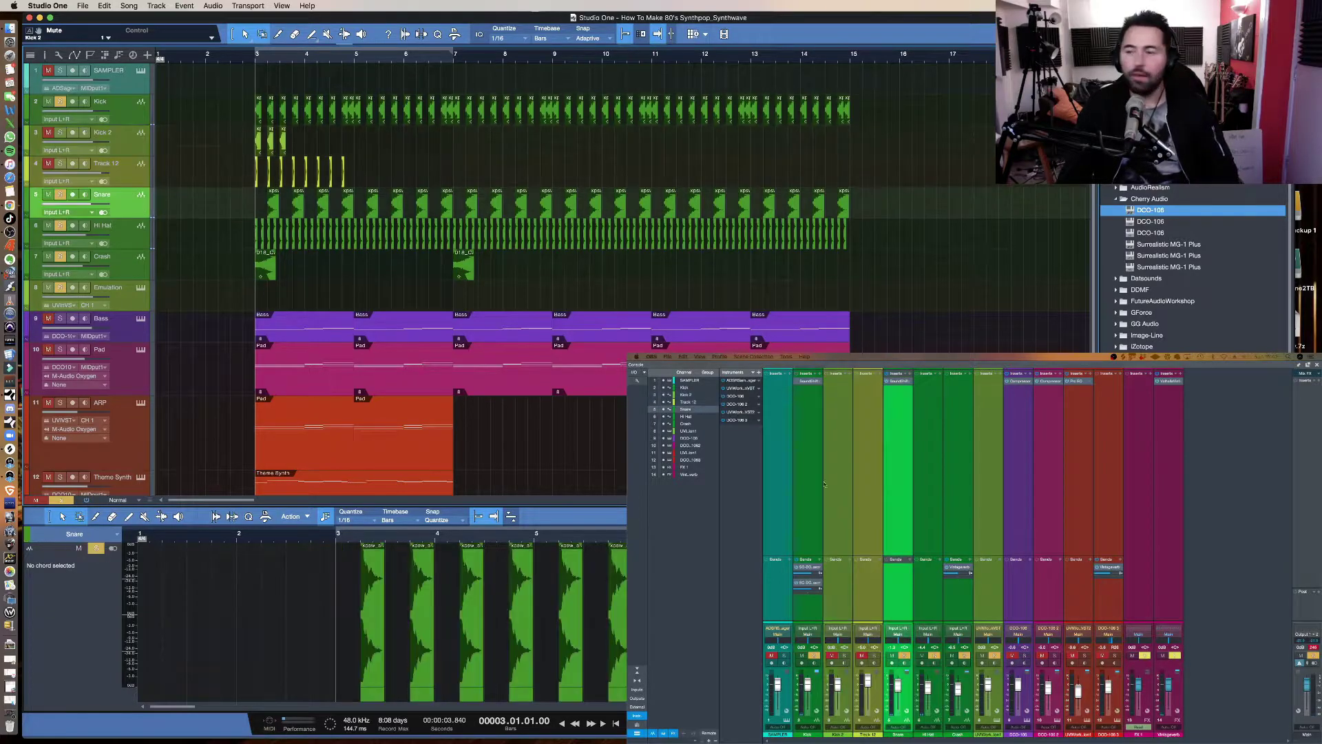
{"action": "left_click", "coordinate": [899, 381]}
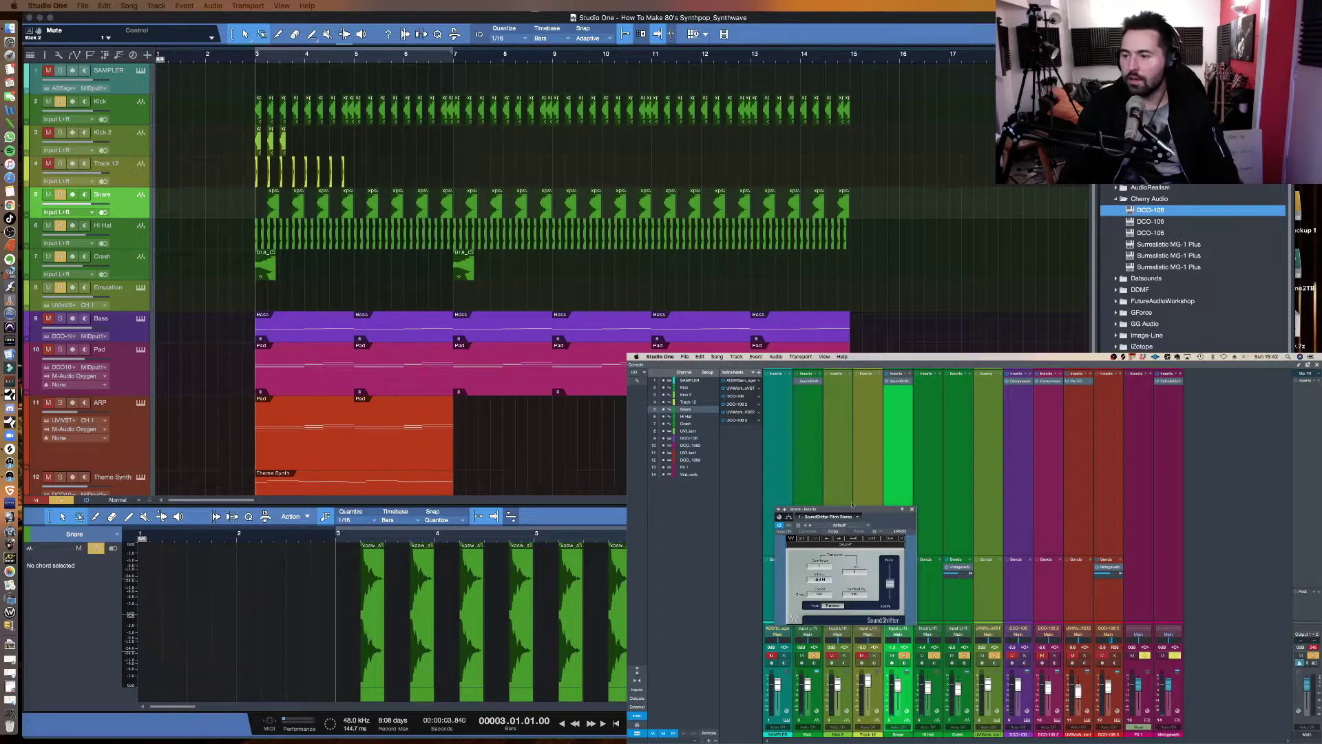
{"action": "left_click_drag", "start_coordinate": [853, 510], "coordinate": [846, 504]}
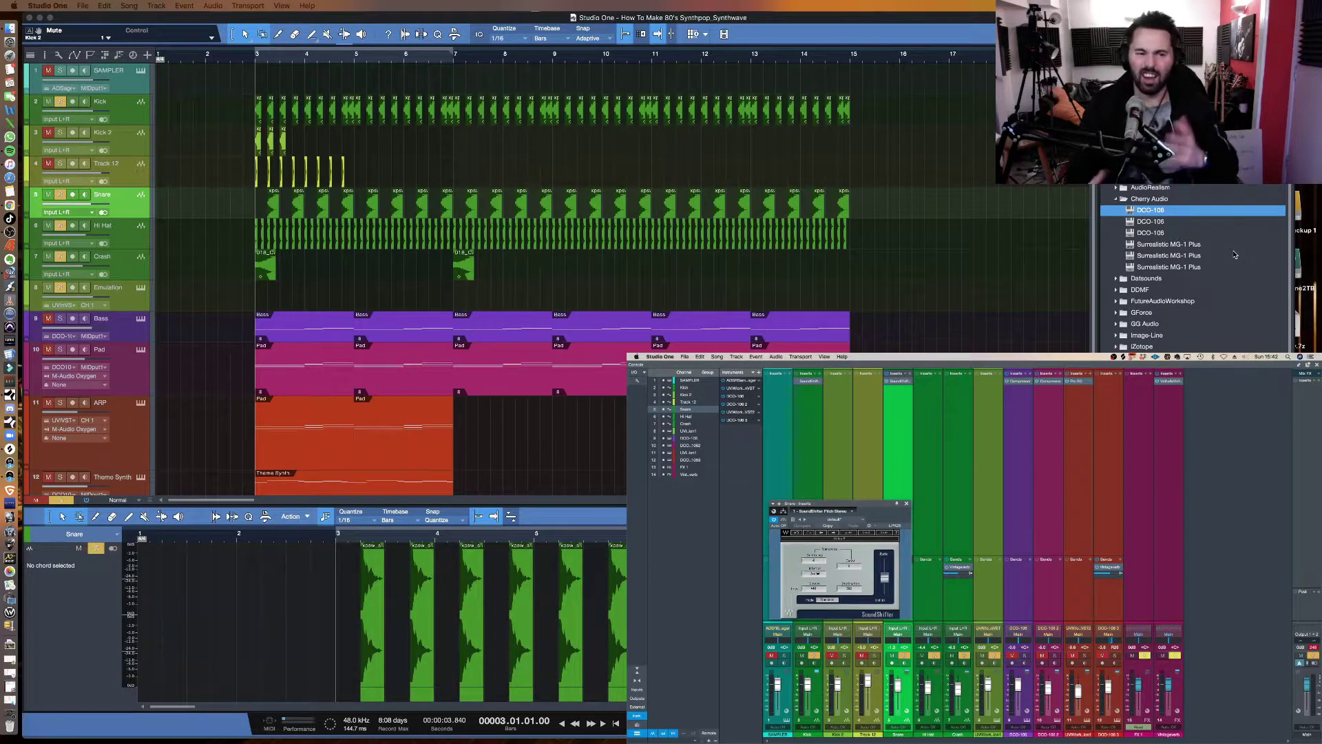
Step: Play the drums from bar 3 while adjusting the Snare's SoundShifter pitch downward in semitones
{"action": "key", "text": "space"}
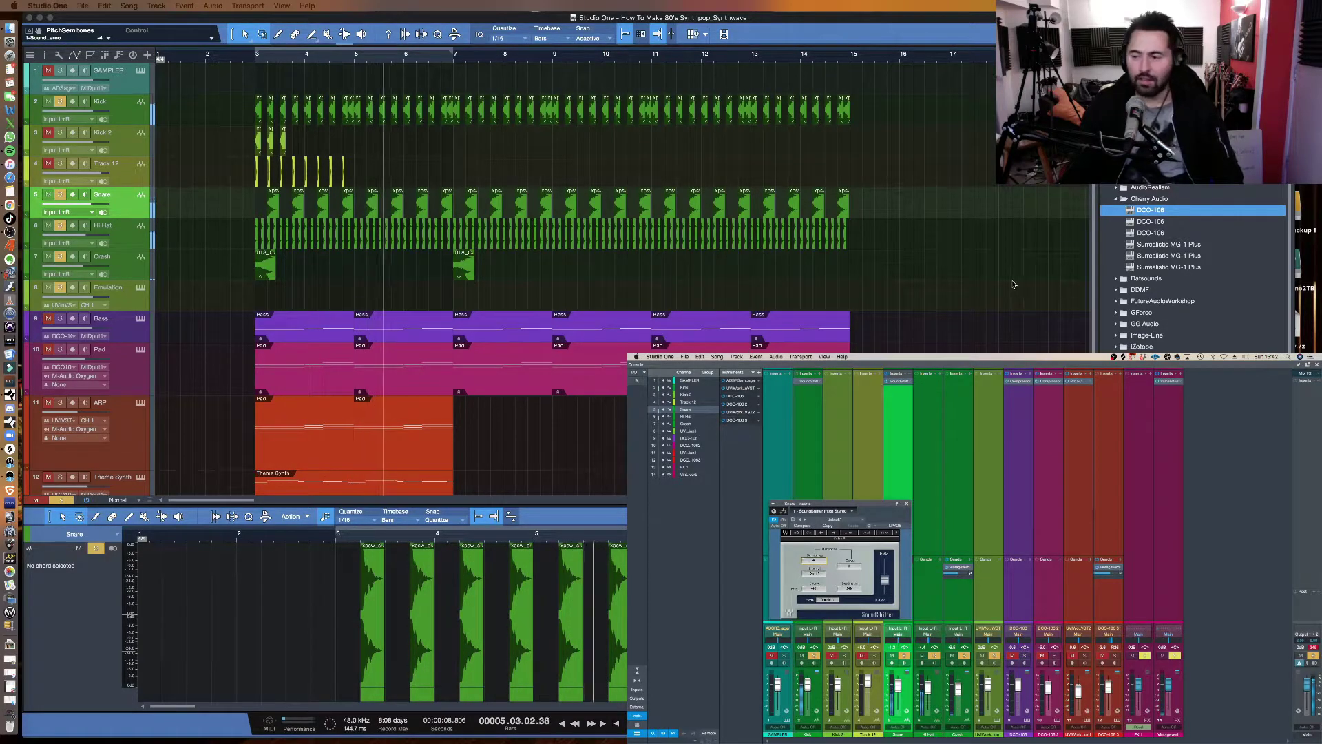
{"action": "scroll", "coordinate": [814, 561], "scroll_direction": "down", "scroll_amount": 2}
{"action": "scroll", "coordinate": [814, 562], "scroll_direction": "down", "scroll_amount": 6}
{"action": "scroll", "coordinate": [814, 562], "scroll_direction": "up", "scroll_amount": 1}
{"action": "scroll", "coordinate": [814, 561], "scroll_direction": "up", "scroll_amount": 5}
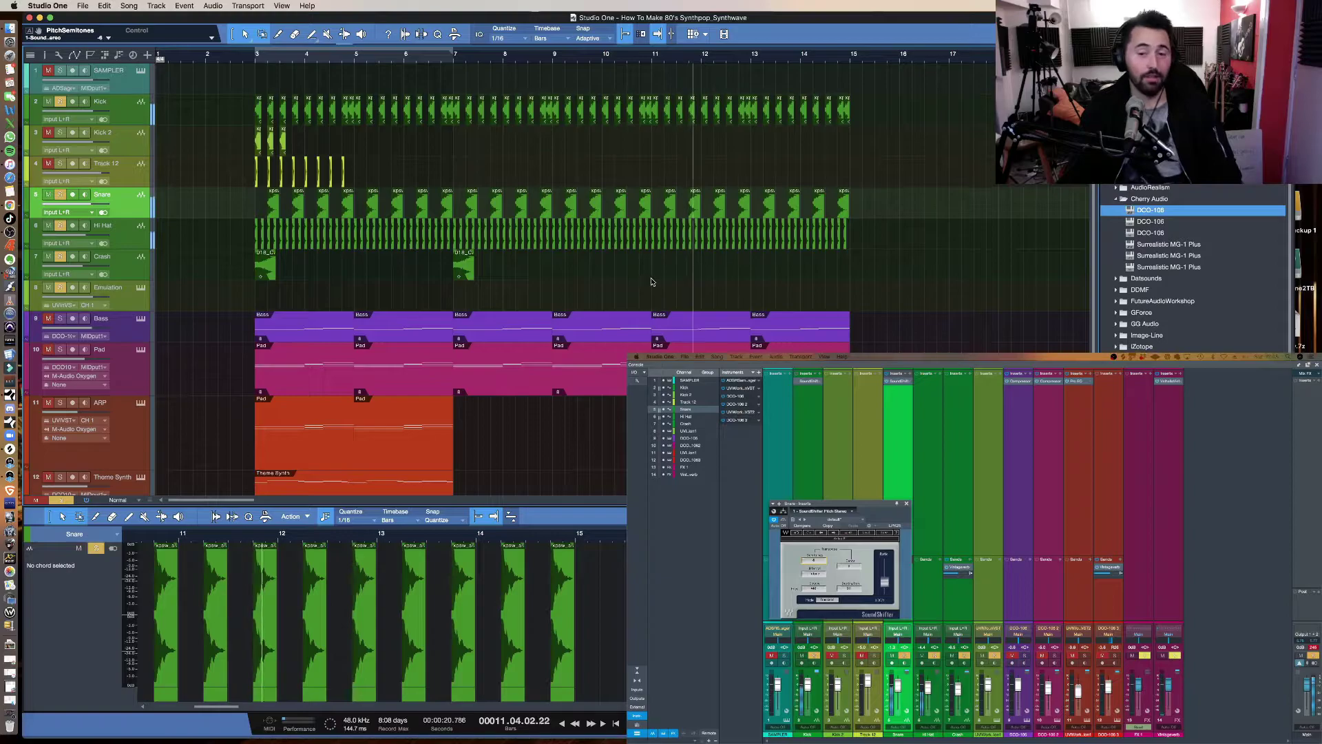
{"action": "key", "text": "space"}
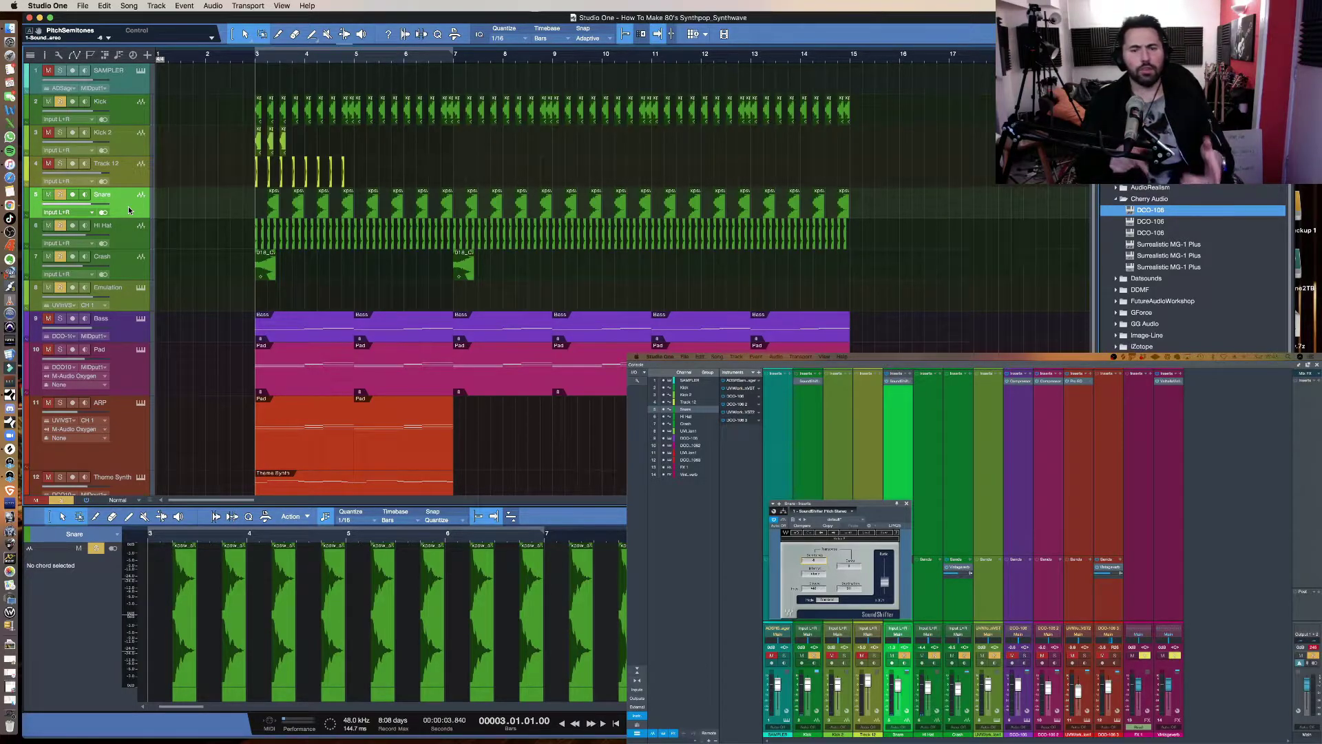
Step: Reopen the Emulation track's Drumulation instrument to look at its drum controls, and close its window
{"action": "left_click", "coordinate": [118, 288]}
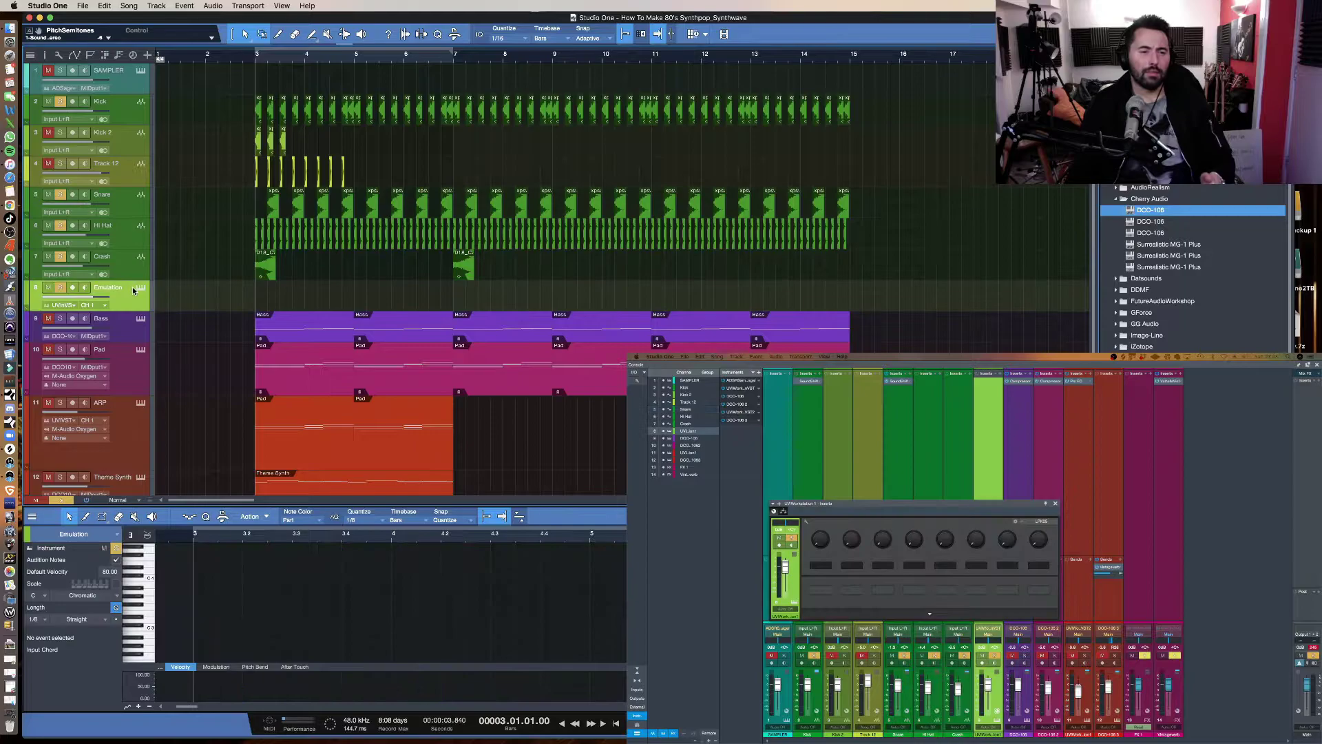
{"action": "left_click", "coordinate": [139, 290]}
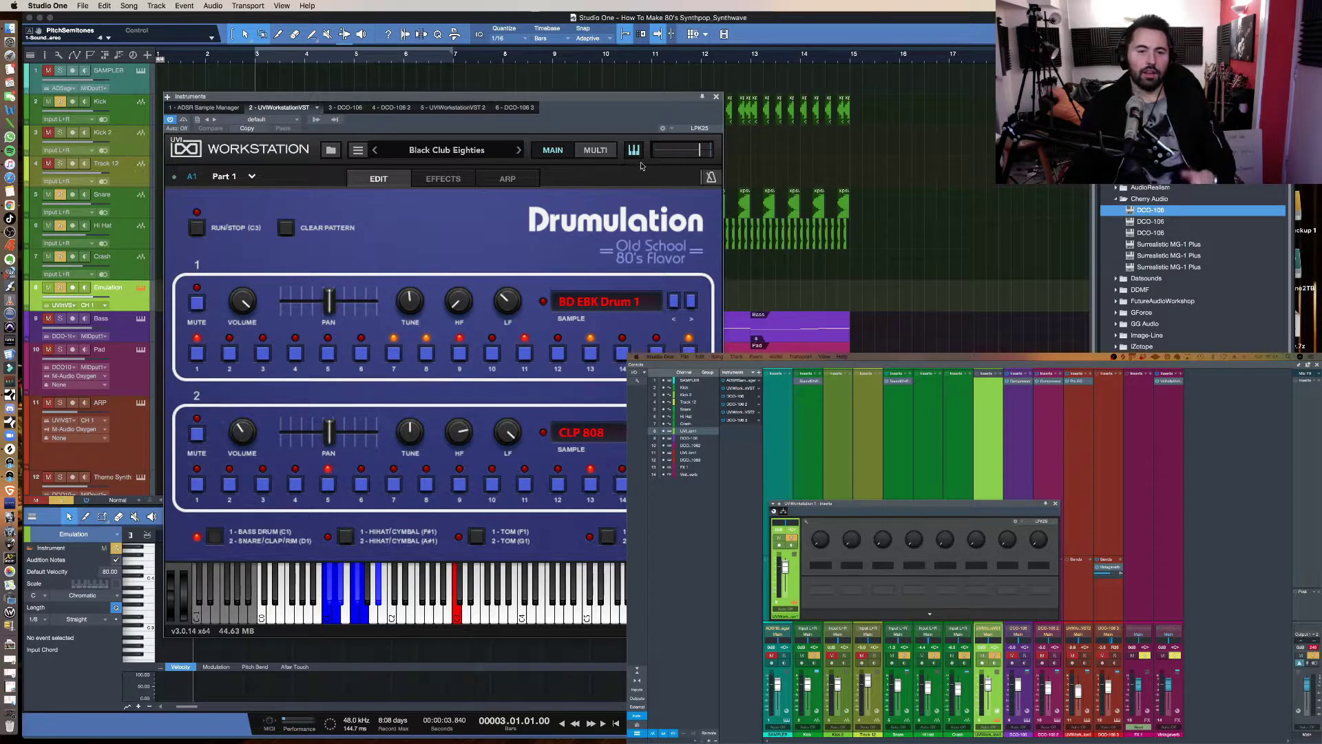
{"action": "left_click", "coordinate": [715, 97]}
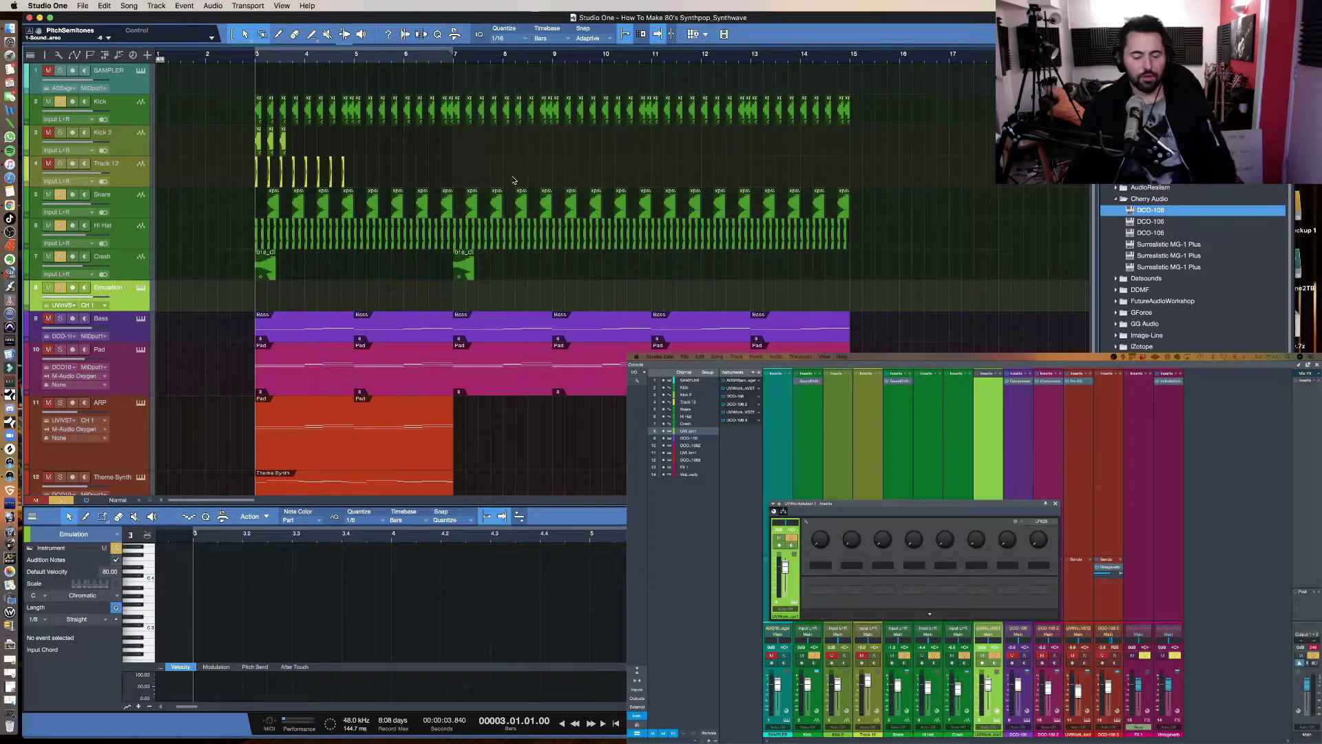
Step: Save the song and take the Emulation, Crash, Hi Hat, Snare and Kick tracks out of solo
{"action": "key", "text": "super+s"}
{"action": "left_click", "coordinate": [702, 265]}
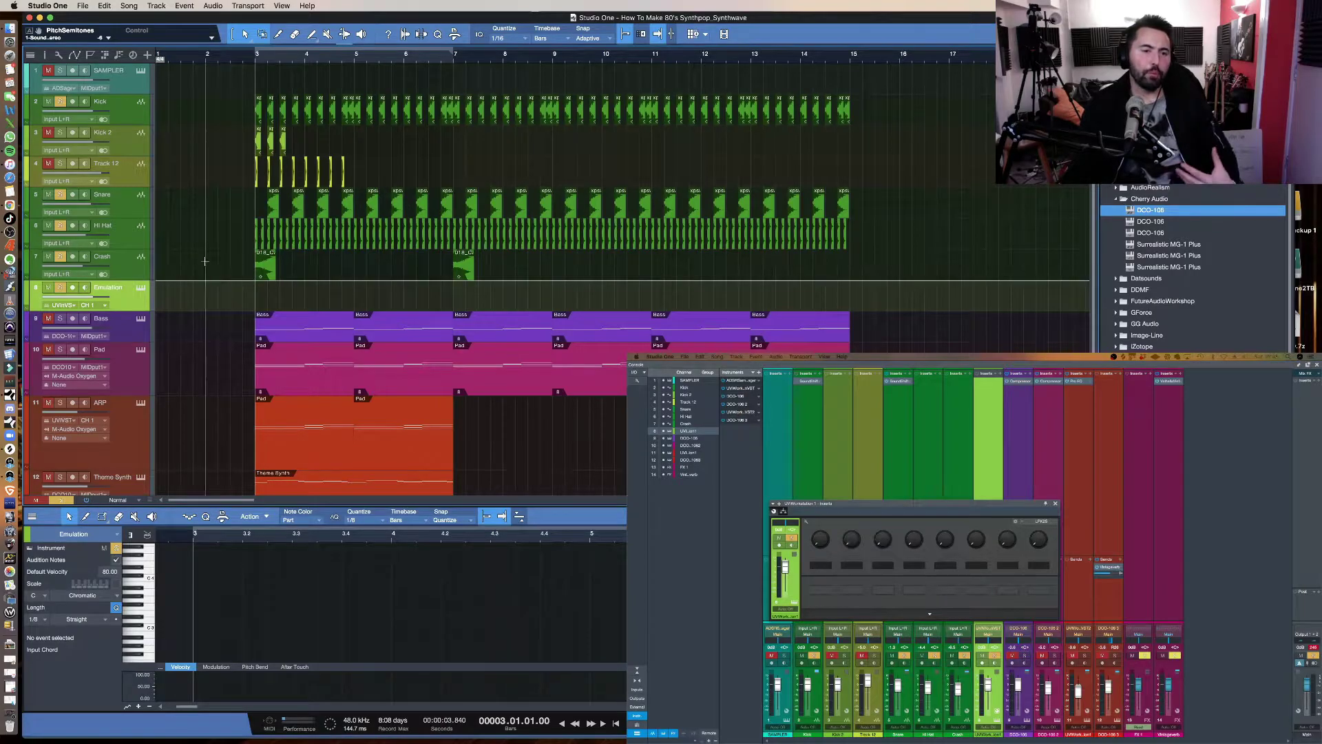
{"action": "left_click", "coordinate": [60, 288]}
{"action": "left_click", "coordinate": [60, 256]}
{"action": "left_click", "coordinate": [59, 225]}
{"action": "left_click", "coordinate": [60, 194]}
{"action": "left_click", "coordinate": [59, 194]}
{"action": "left_click", "coordinate": [60, 101]}
{"action": "left_click", "coordinate": [60, 194]}
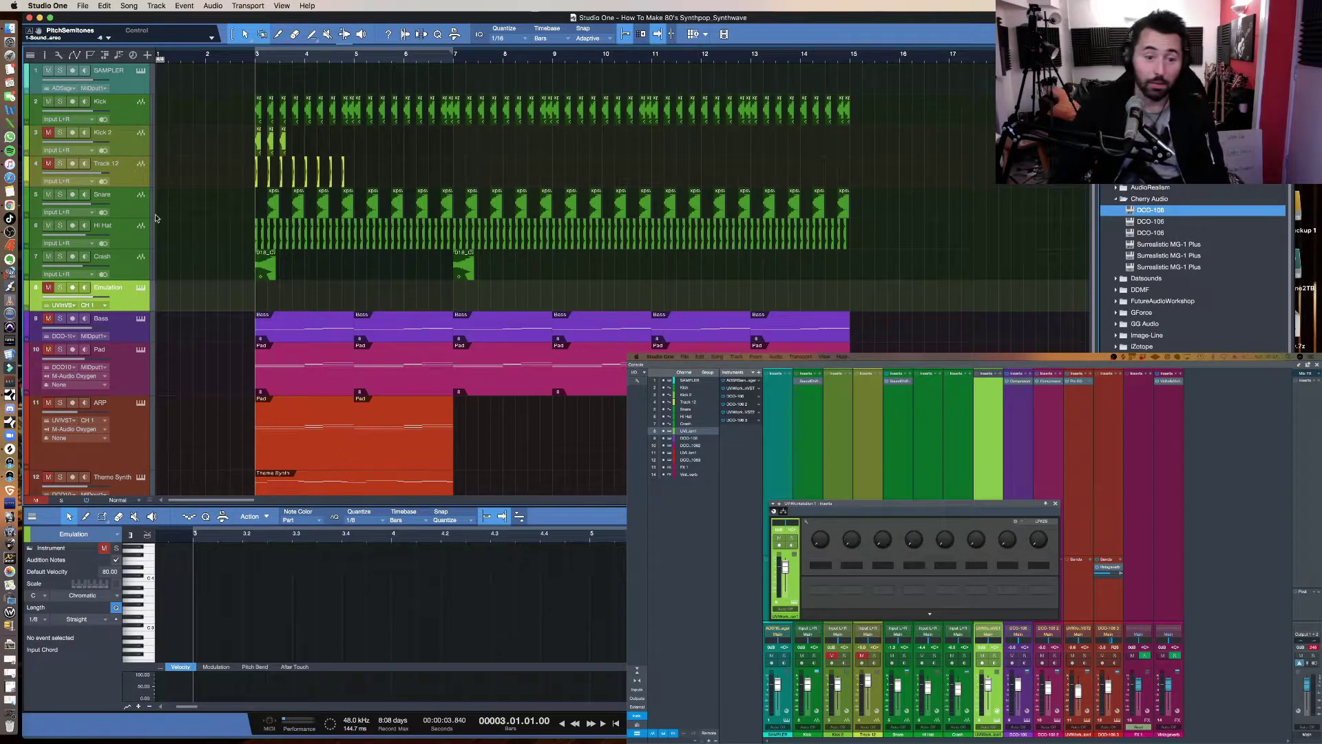
Step: Add a new FX channel to the mixer and rename it Gated Verbn
{"action": "left_click", "coordinate": [136, 269]}
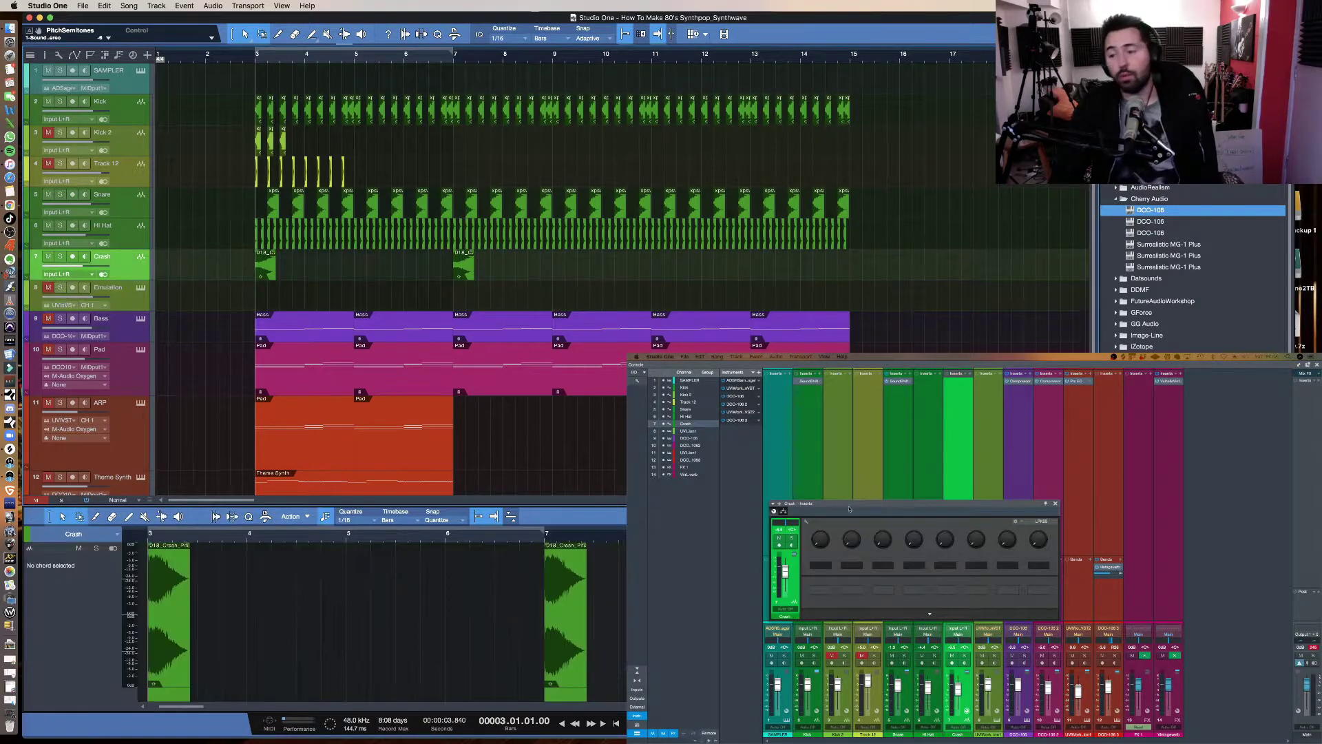
{"action": "left_click", "coordinate": [1055, 503]}
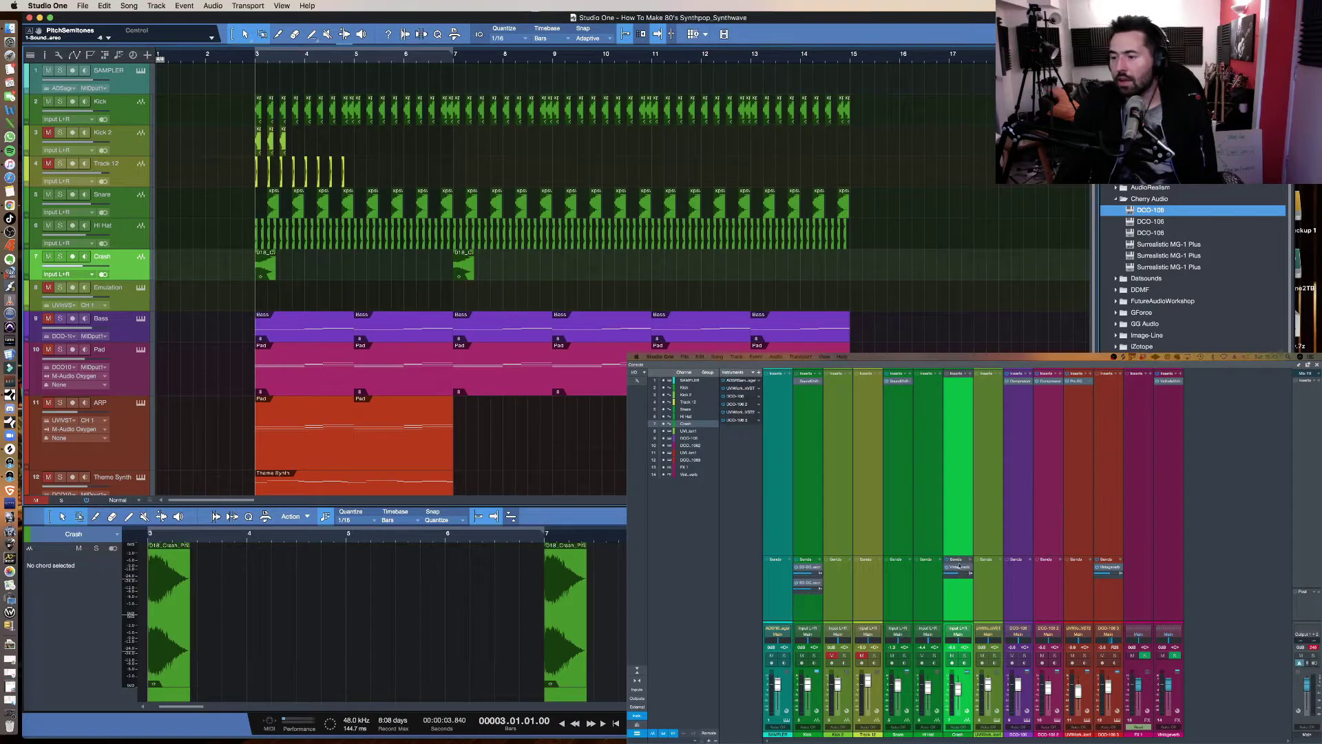
{"action": "left_click", "coordinate": [898, 586]}
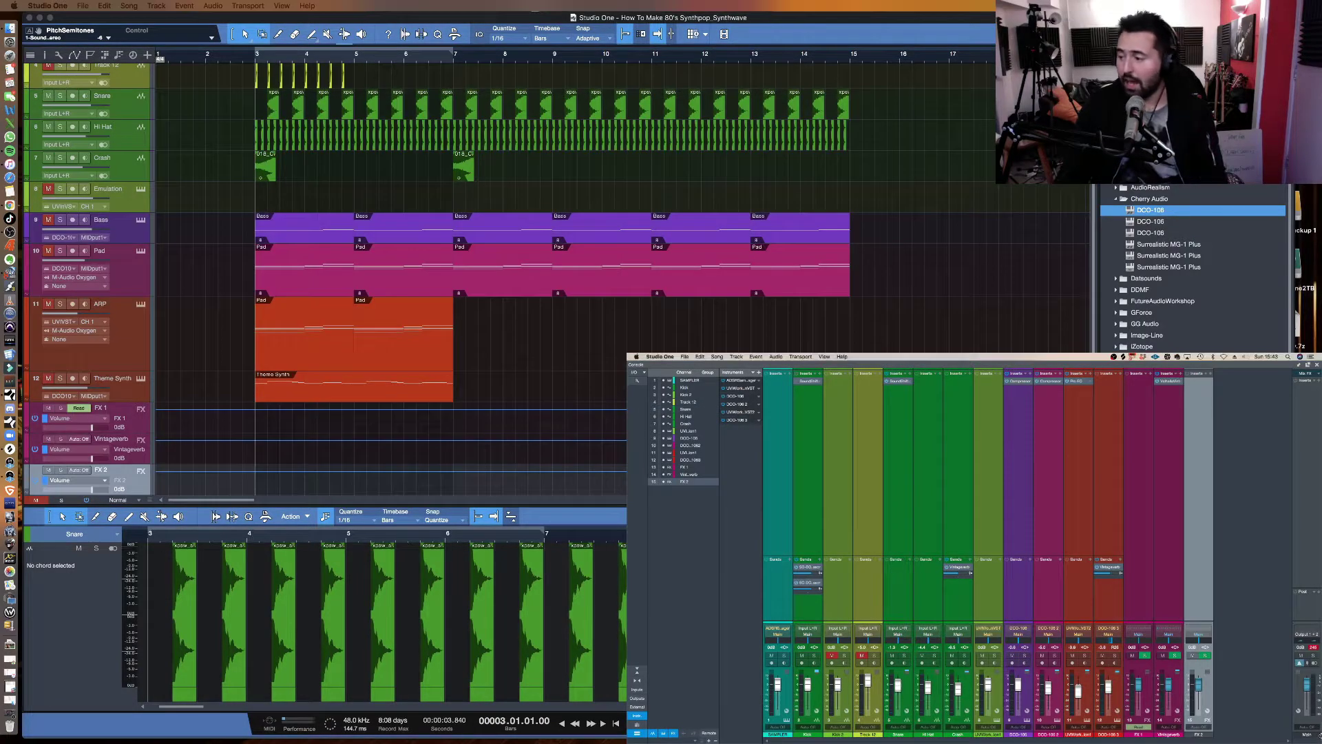
{"action": "double_click", "coordinate": [1199, 734]}
{"action": "type", "text": "Delay"}
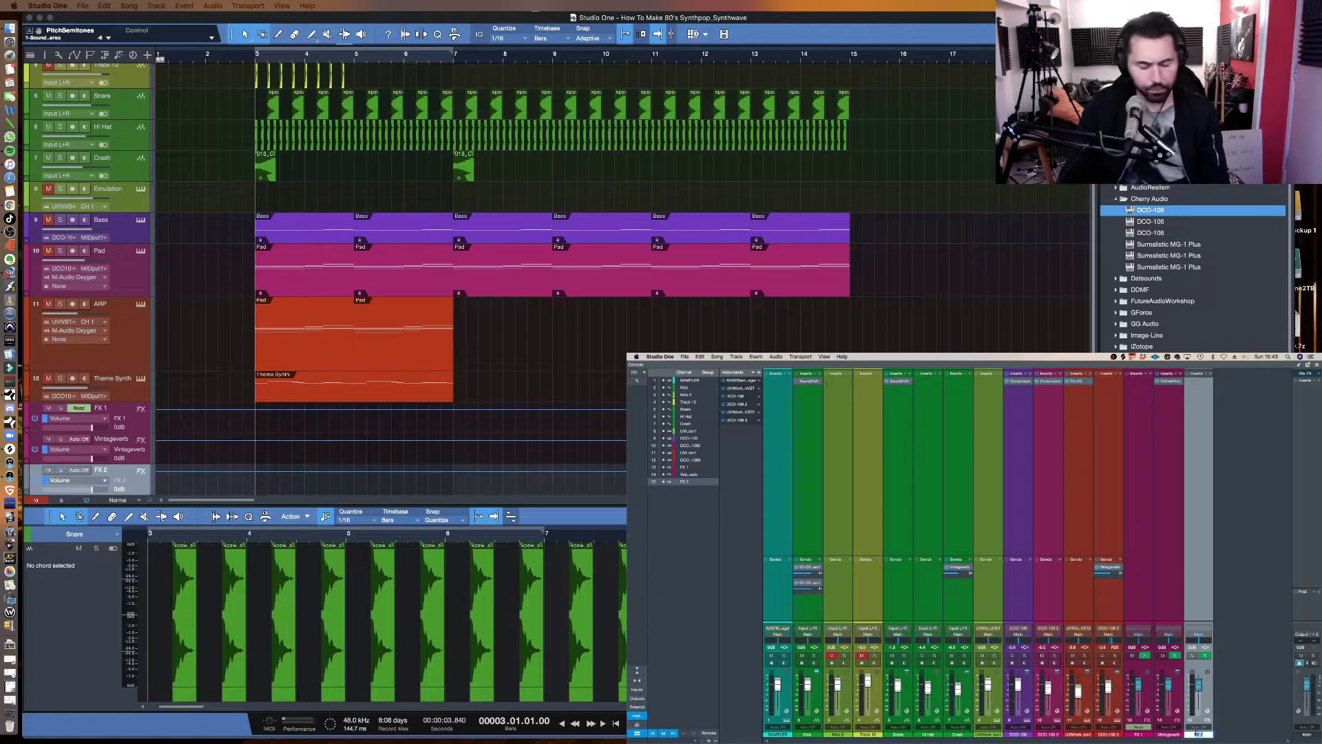
{"action": "type", "text": "De"}
{"action": "type", "text": " Verbn"}
{"action": "key", "text": "Return"}
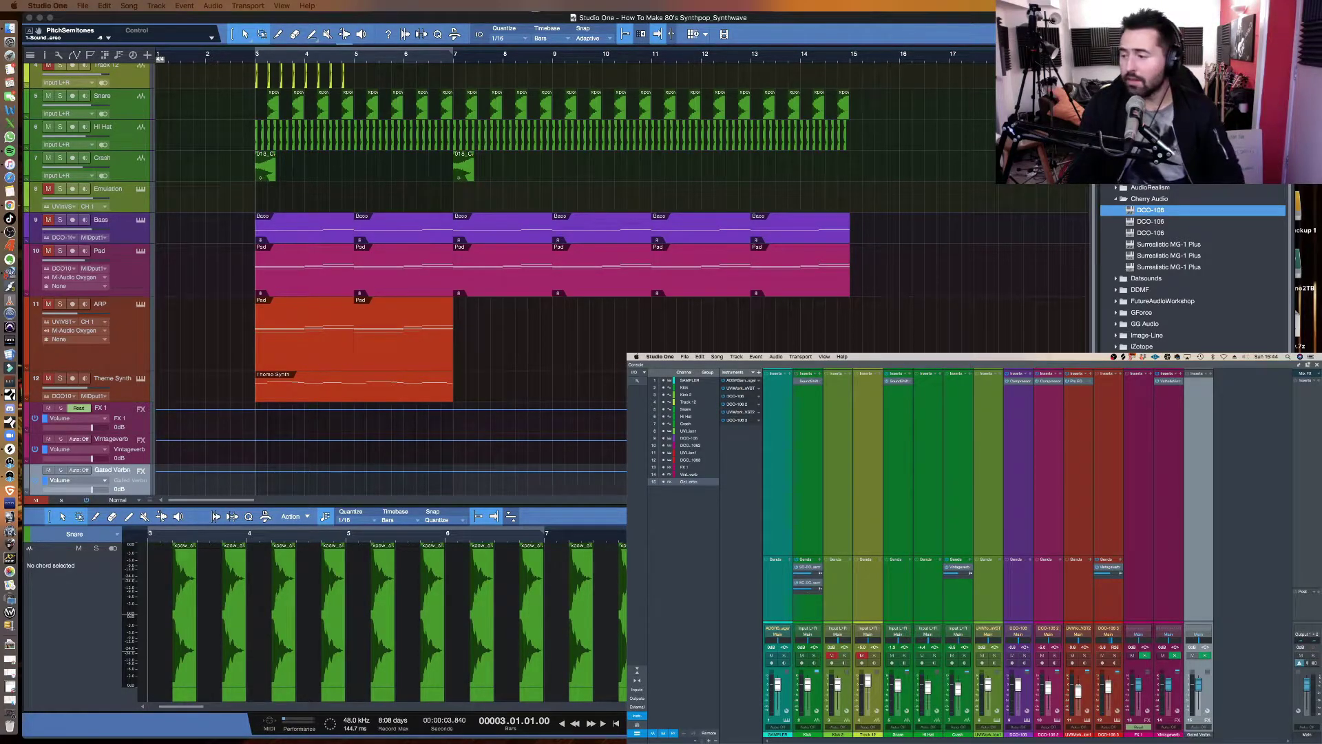
Step: Insert the ValhallaRoom reverb on the Gated Verbn channel and reposition its plug-in window
{"action": "left_click", "coordinate": [1212, 373]}
{"action": "type", "text": "va"}
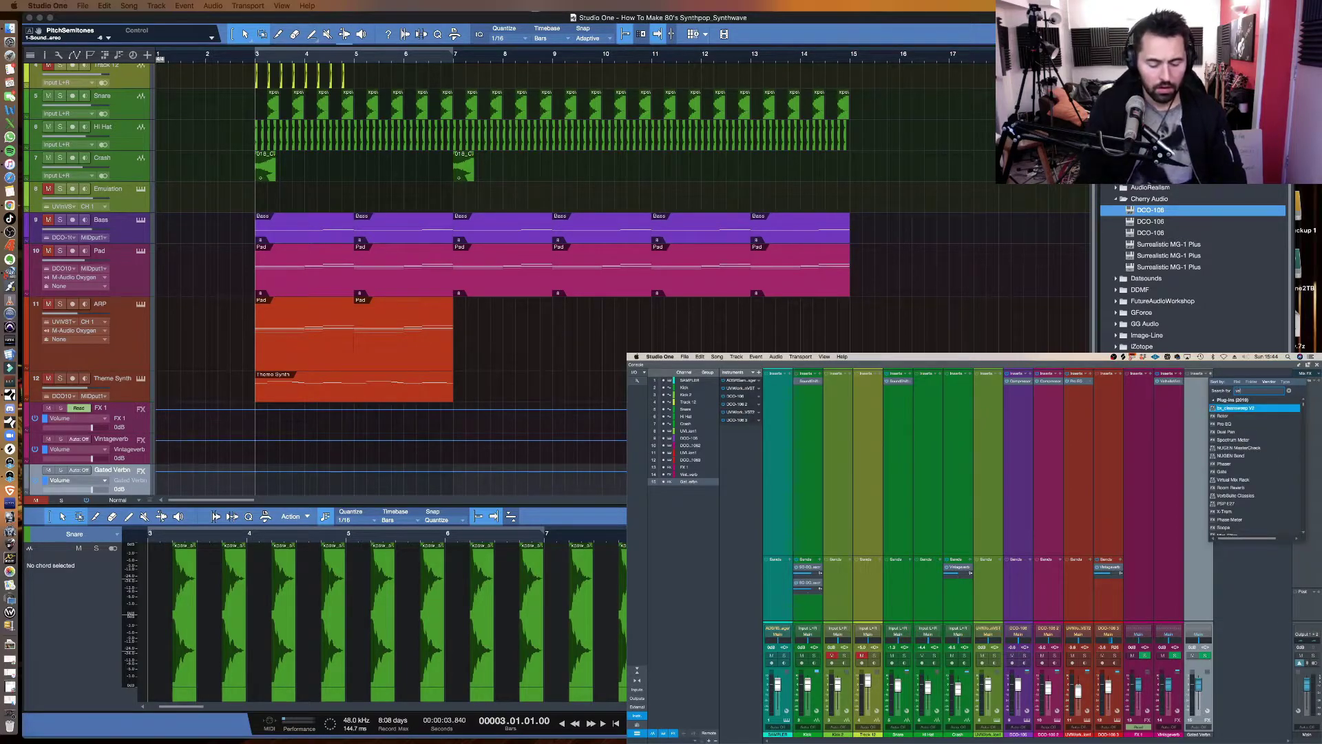
{"action": "type", "text": "lha"}
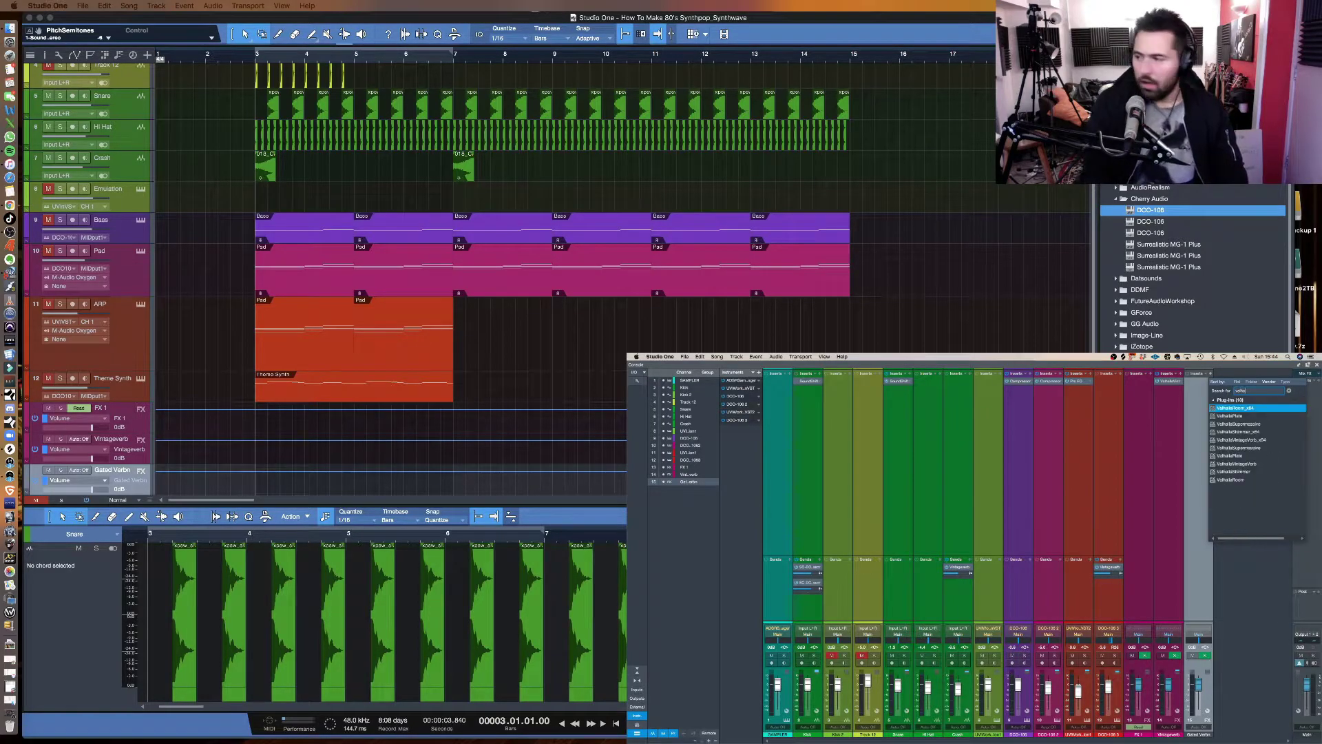
{"action": "left_click", "coordinate": [1233, 407]}
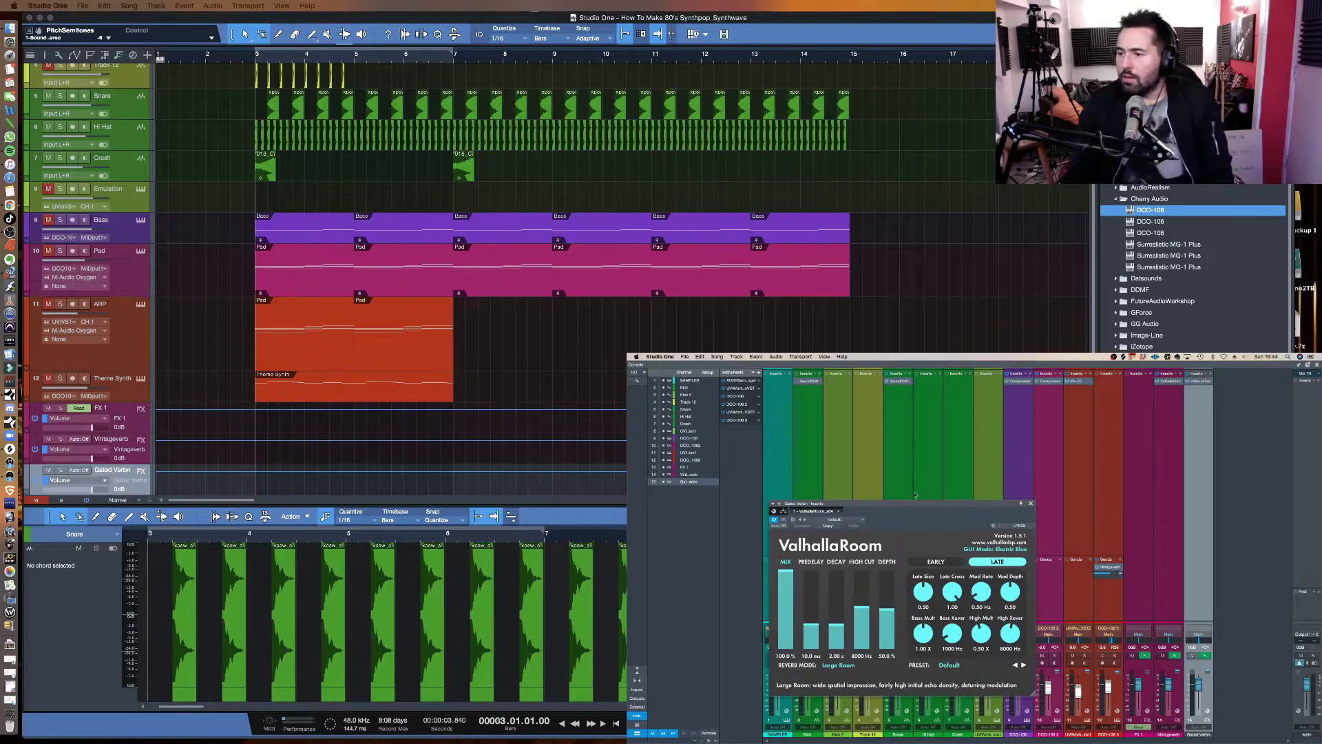
{"action": "left_click_drag", "start_coordinate": [914, 505], "coordinate": [838, 506]}
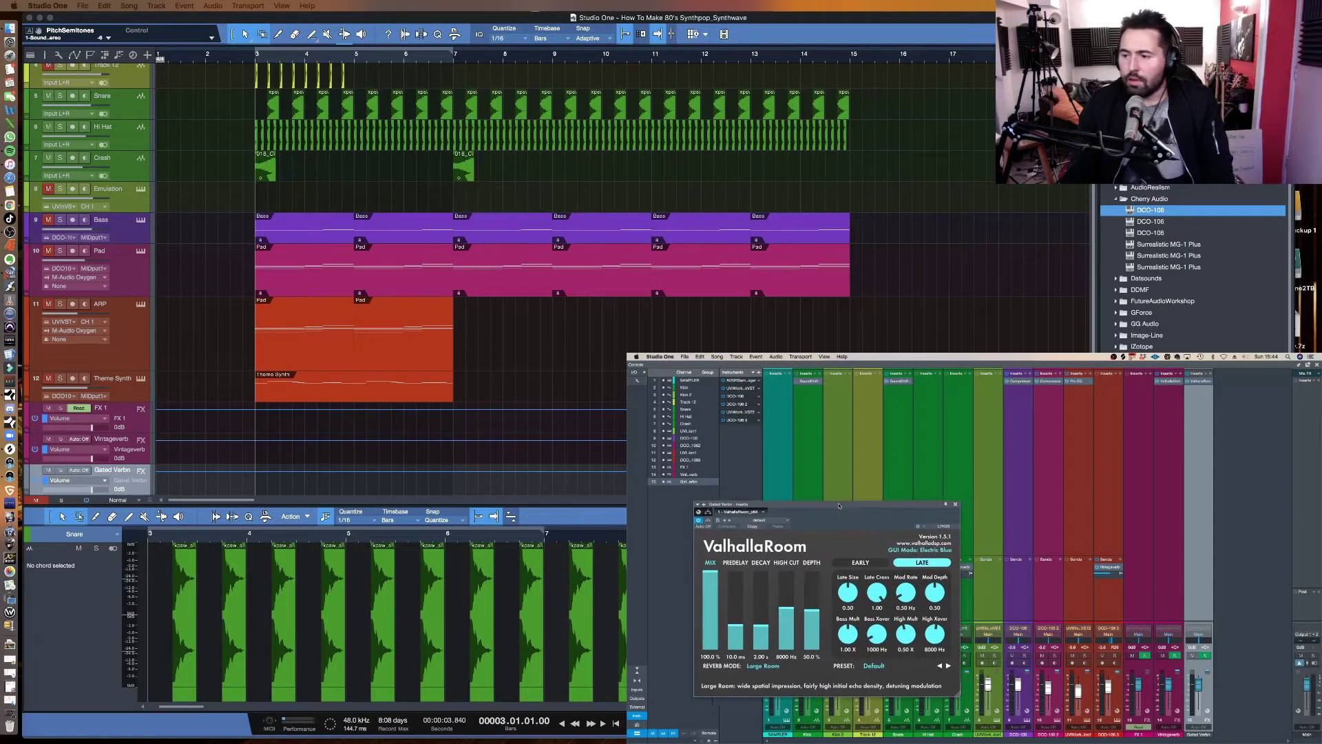
Step: Load ValhallaRoom's ShortGate preset on the Gated Verbn channel
{"action": "left_click", "coordinate": [894, 669]}
{"action": "mouse_move", "coordinate": [915, 584]}
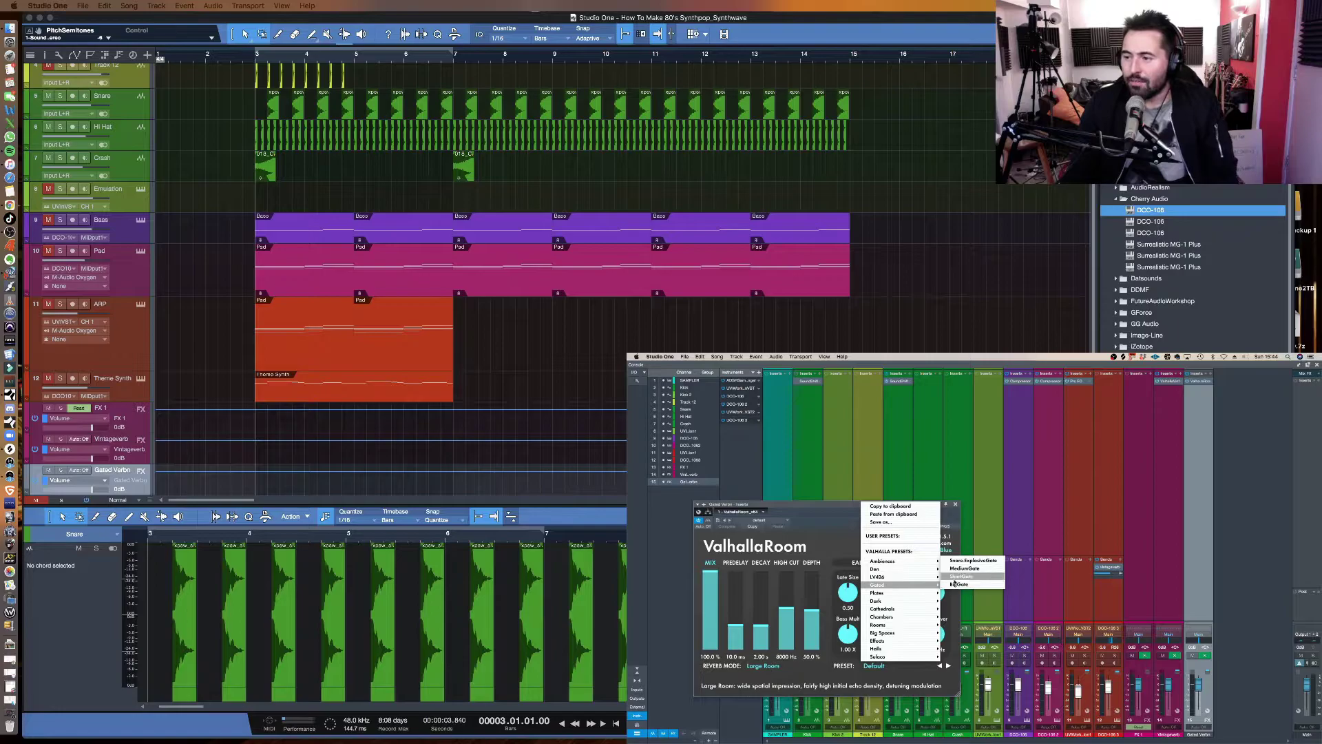
{"action": "left_click", "coordinate": [955, 578]}
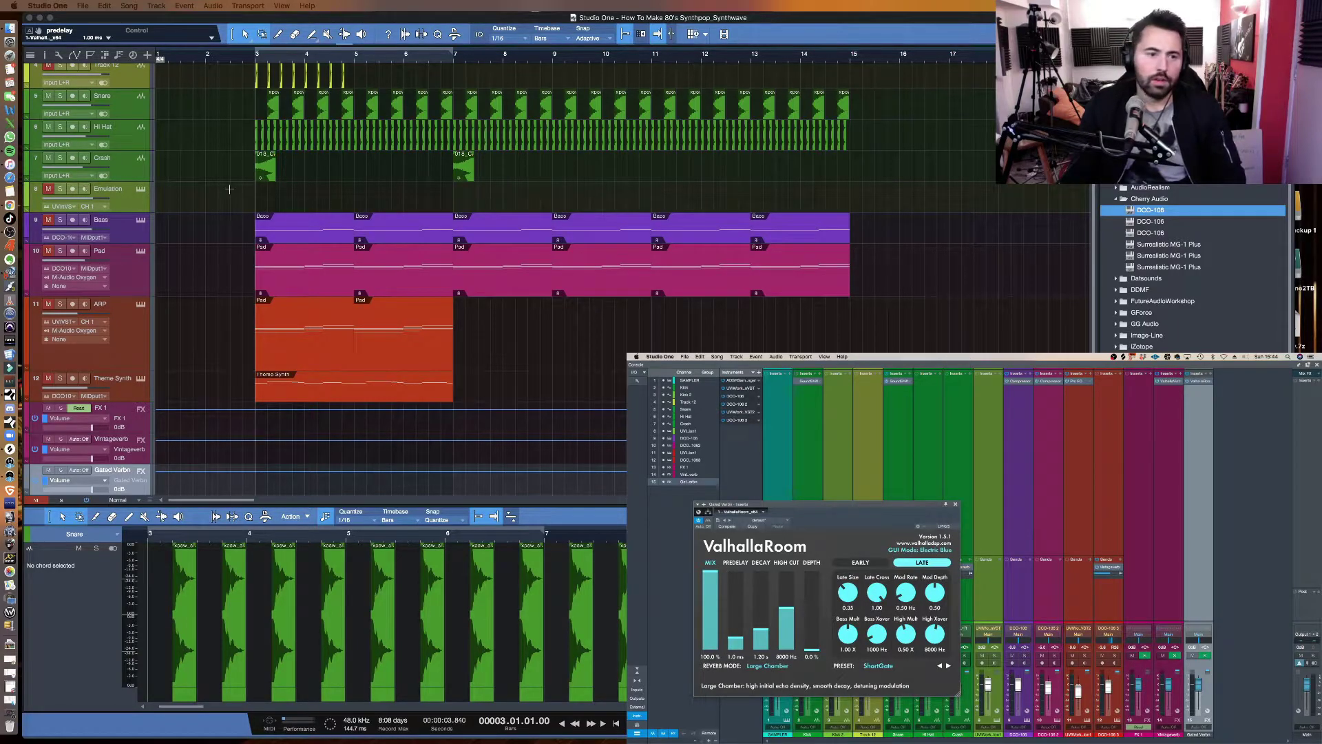
Step: Add a send from the Snare channel to the Gated Verbn FX channel
{"action": "left_click", "coordinate": [902, 476]}
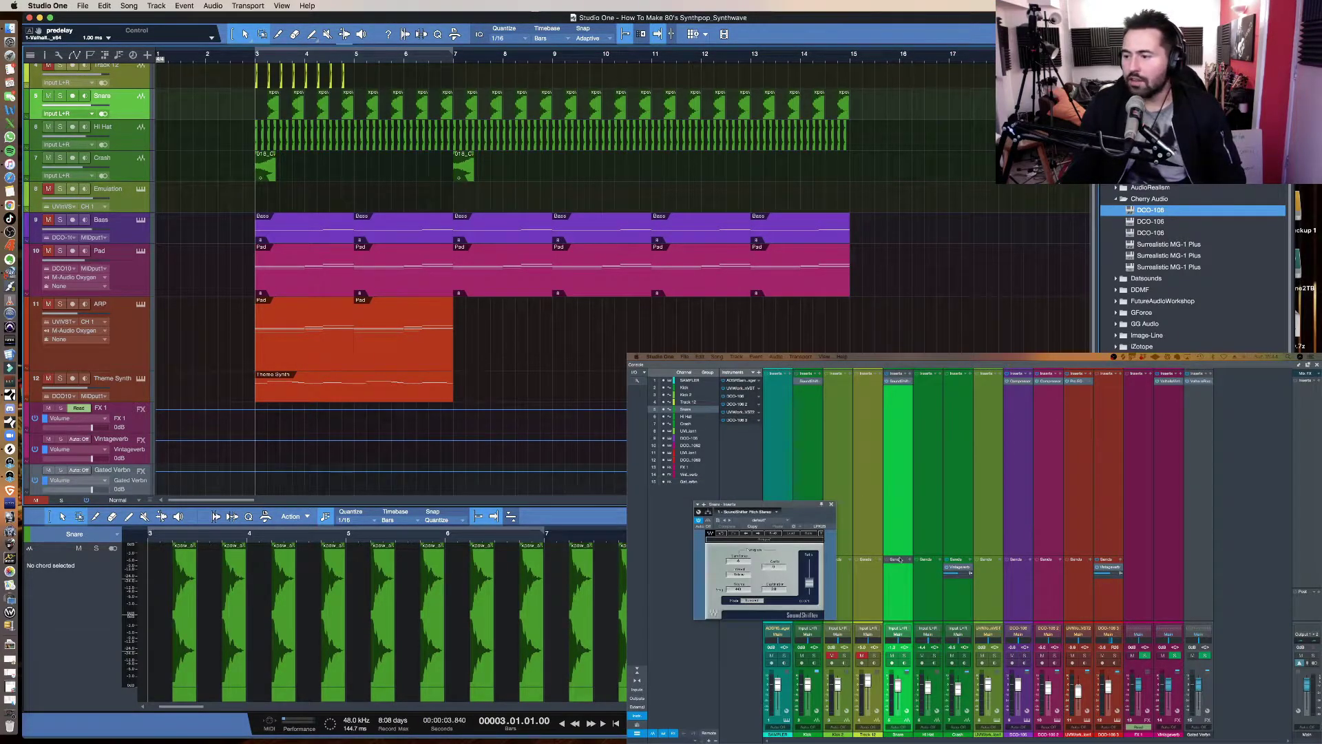
{"action": "left_click", "coordinate": [909, 559]}
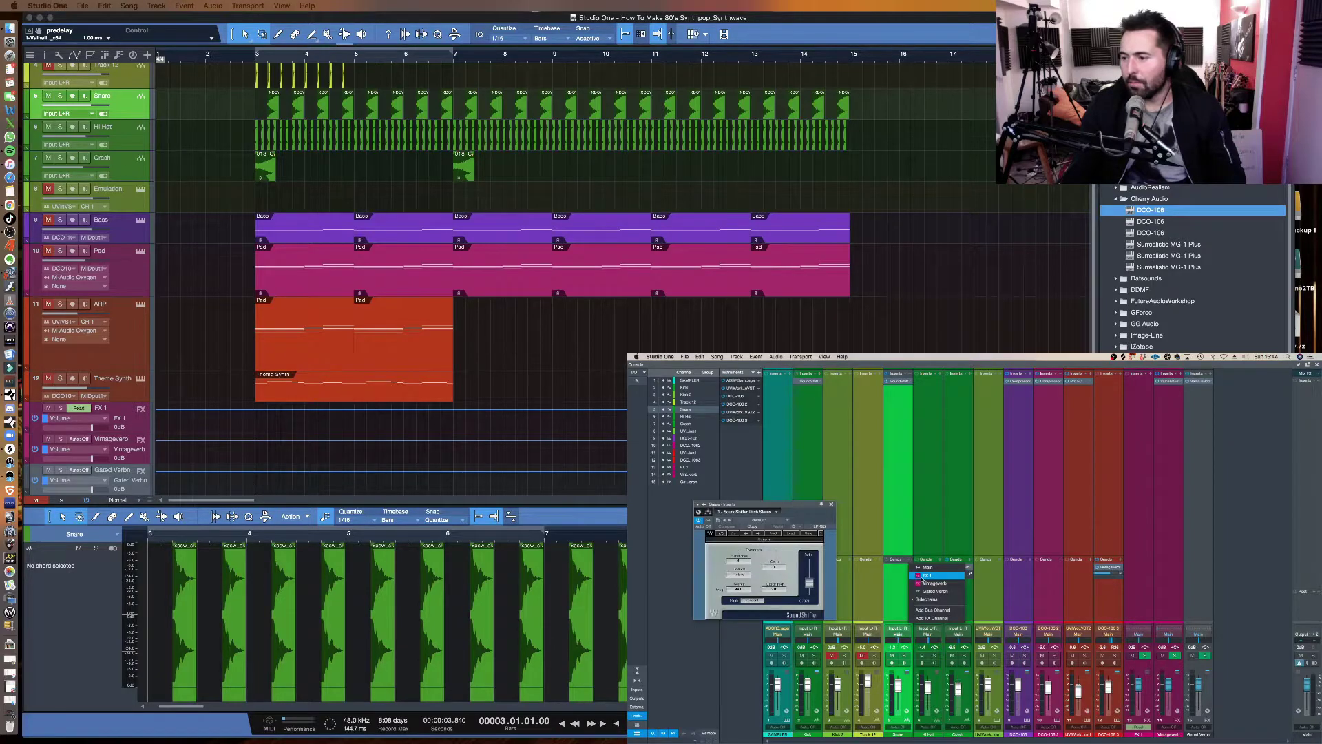
{"action": "left_click", "coordinate": [935, 591]}
Step: Recolour the Gated Verbn channel magenta to match the other FX channels
{"action": "left_click", "coordinate": [1198, 729]}
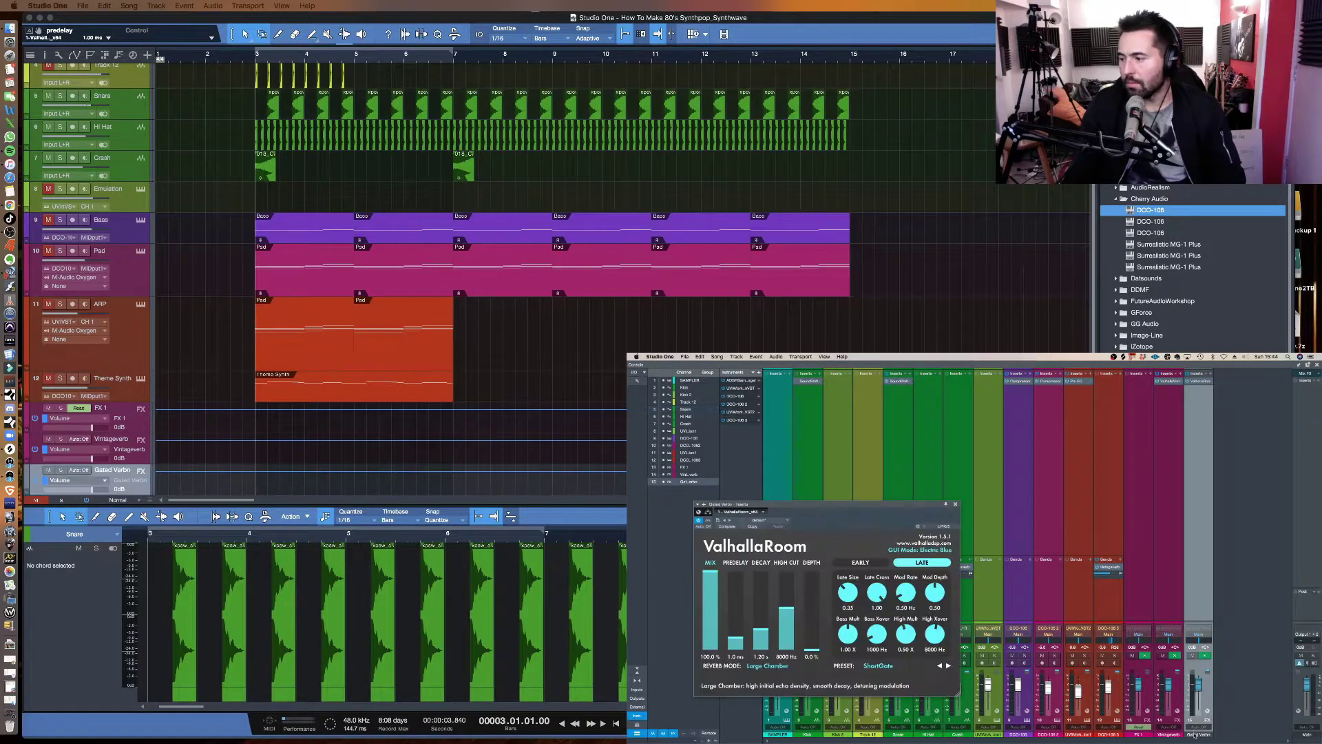
{"action": "left_click", "coordinate": [1198, 729]}
{"action": "left_click", "coordinate": [1146, 729]}
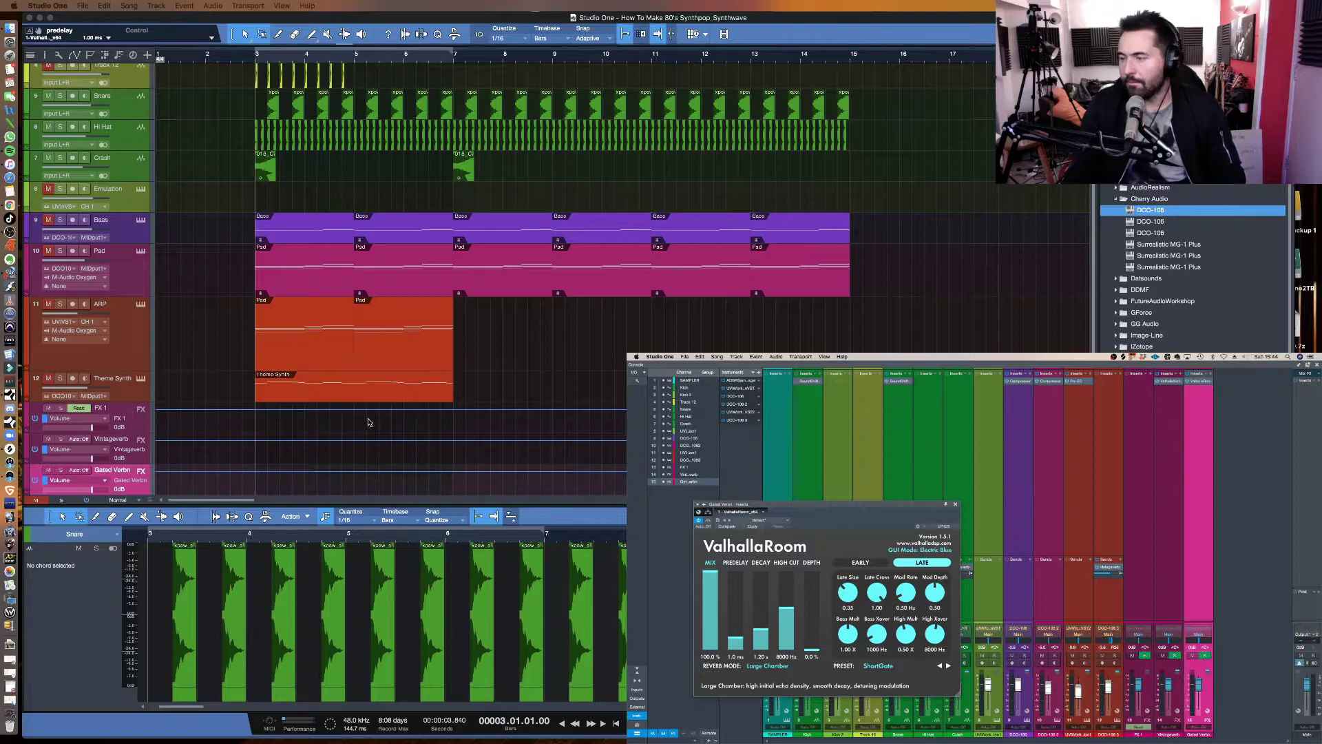
Step: Solo the Snare and play it from bar 3 while toggling its Gated Verbn send, and unsolo it
{"action": "left_click", "coordinate": [153, 228]}
{"action": "left_click", "coordinate": [60, 96]}
{"action": "key", "text": "space"}
{"action": "left_click", "coordinate": [117, 109]}
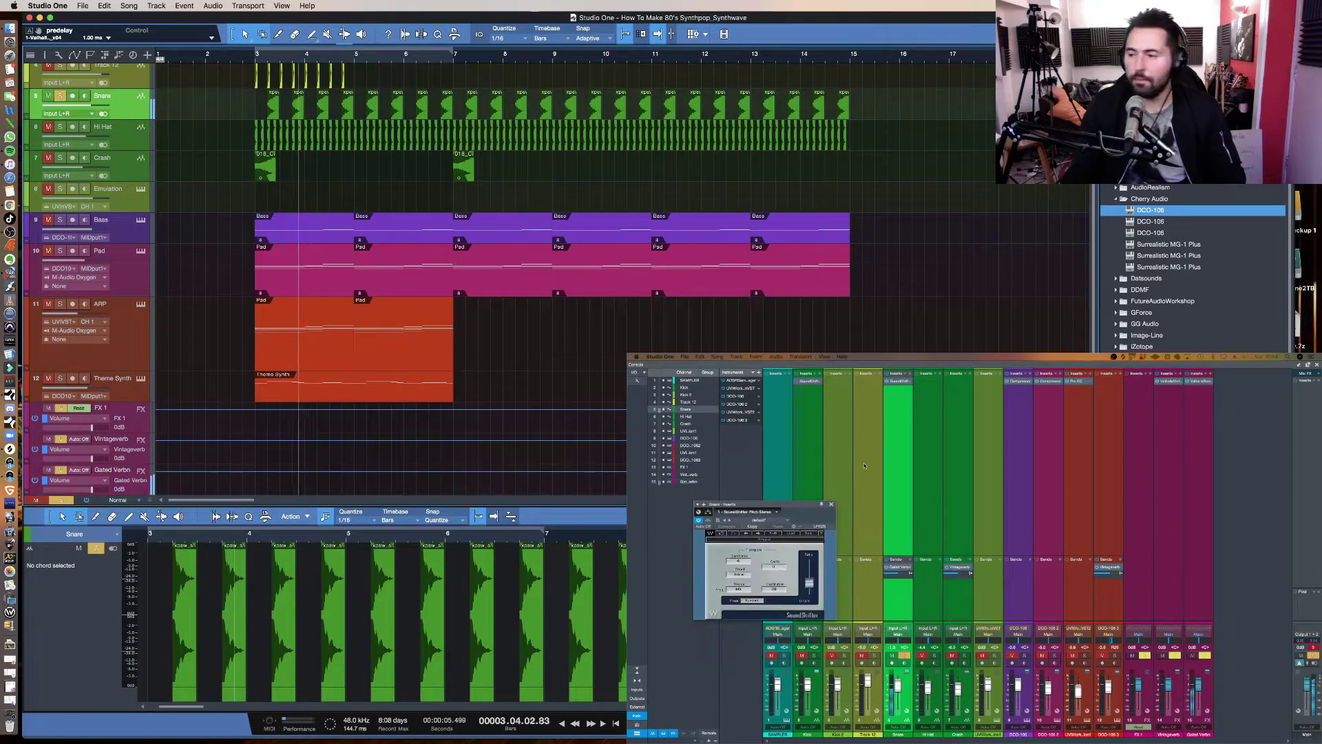
{"action": "left_click", "coordinate": [887, 568]}
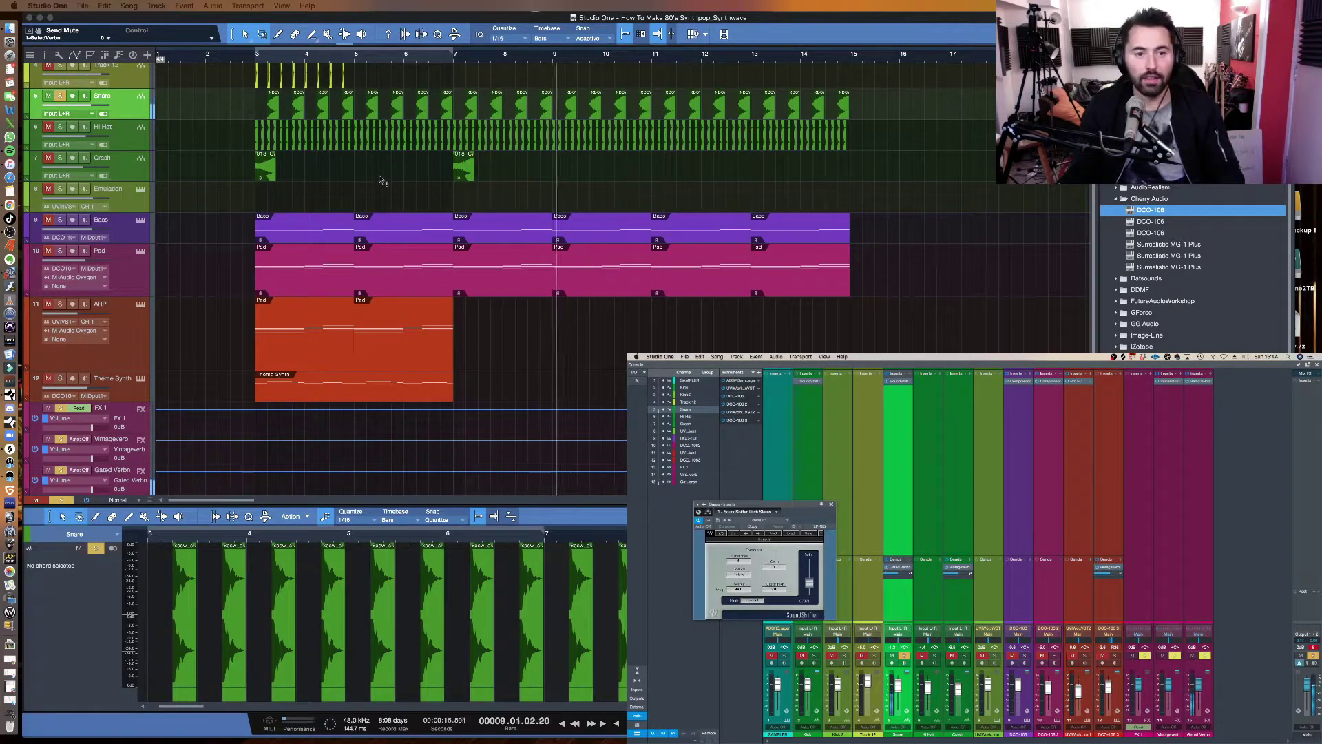
{"action": "key", "text": "space"}
{"action": "left_click", "coordinate": [61, 97]}
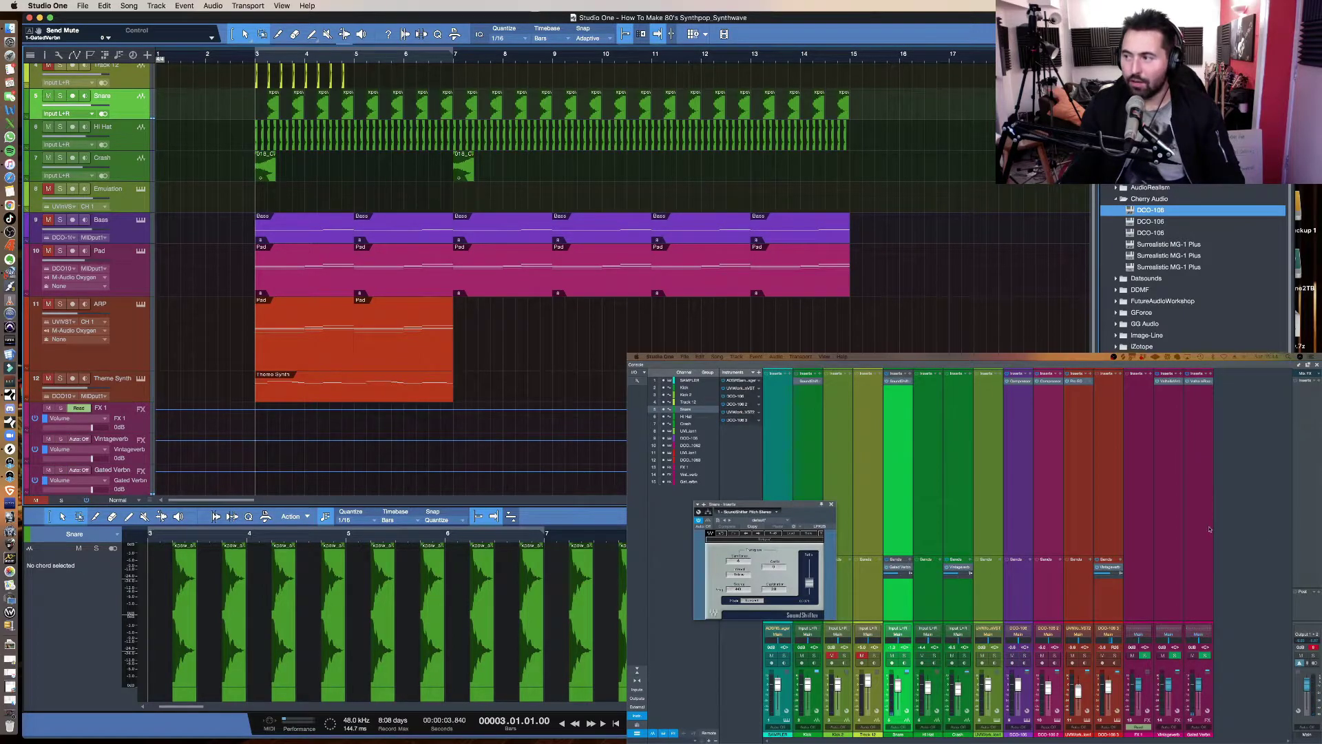
Step: Play the full drum arrangement from bar 3 twice to hear the gated snare in context
{"action": "scroll", "coordinate": [1122, 338], "scroll_direction": "up", "scroll_amount": 1}
{"action": "scroll", "coordinate": [562, 336], "scroll_direction": "up", "scroll_amount": 3}
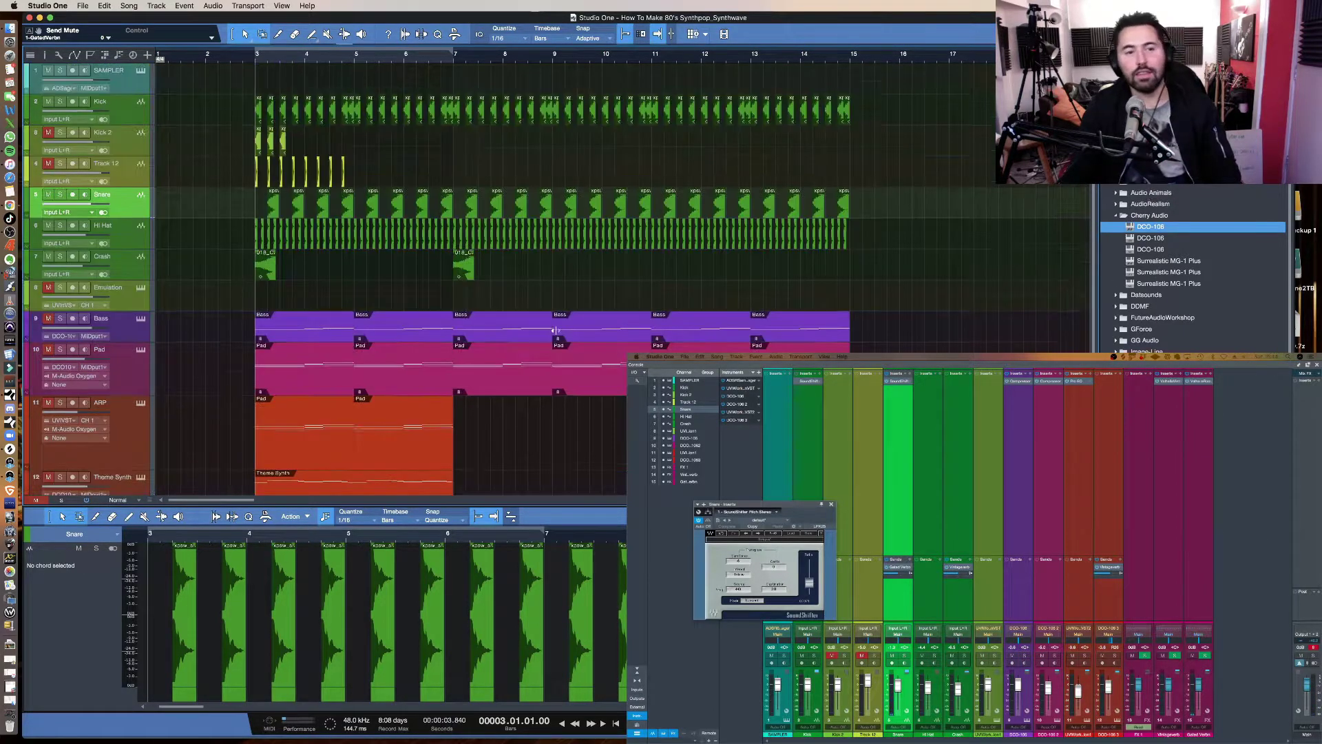
{"action": "key", "text": "space"}
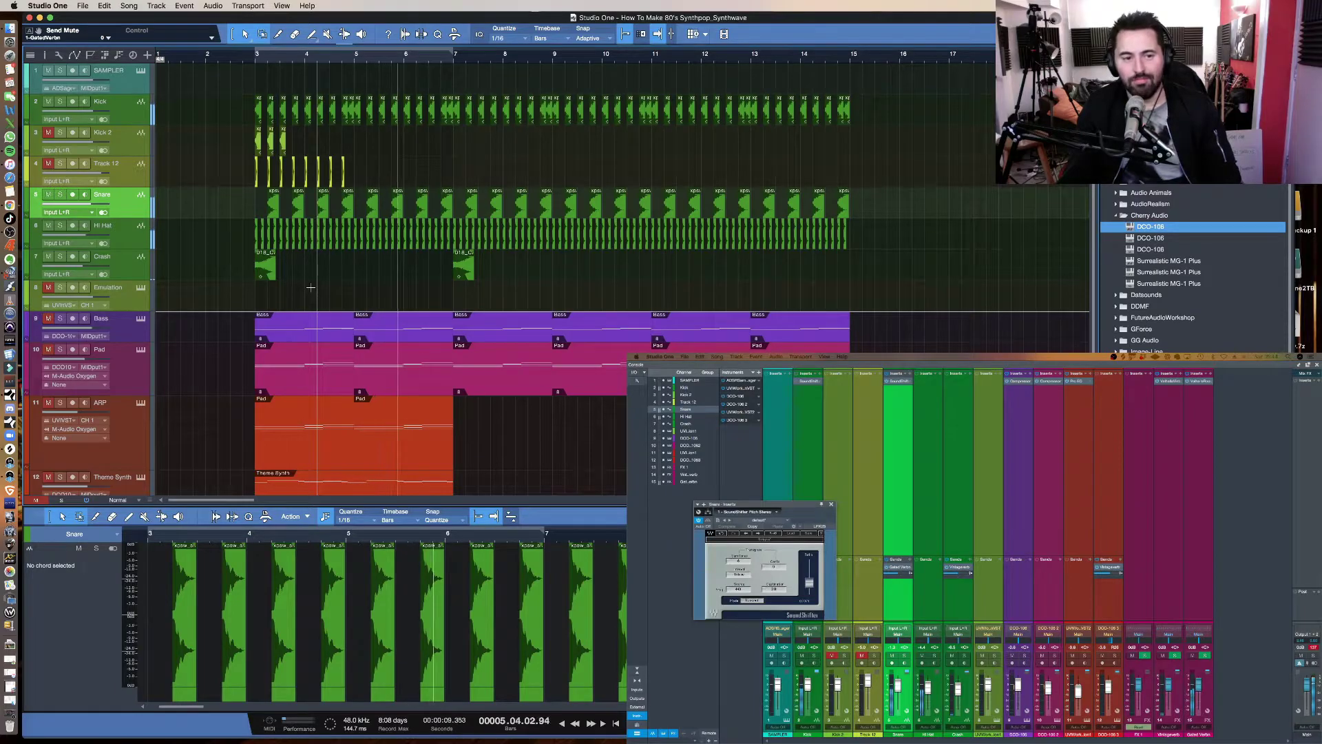
{"action": "key", "text": "space"}
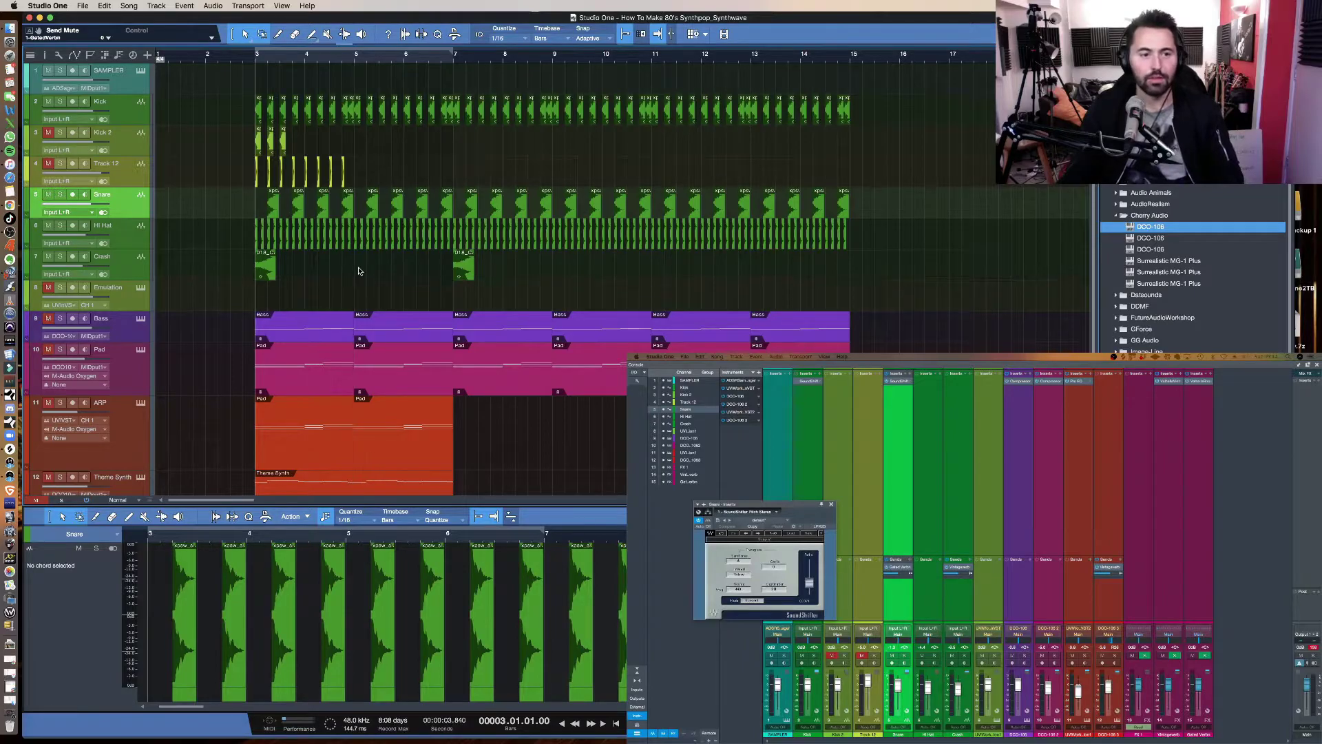
{"action": "key", "text": "space"}
{"action": "key", "text": "space"}
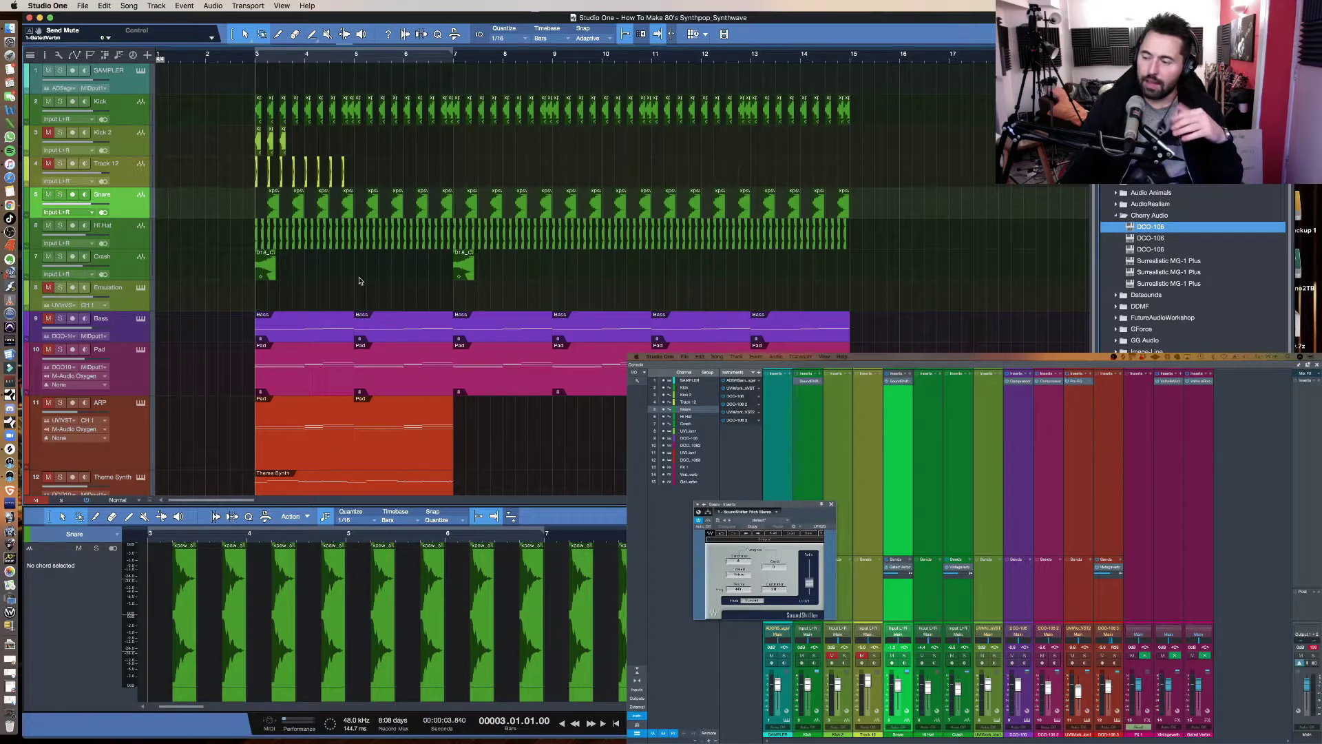
Step: Close the Crash channel window and open the ValhallaVintageVerb insert on the Vintageverb FX channel
{"action": "left_click", "coordinate": [131, 268]}
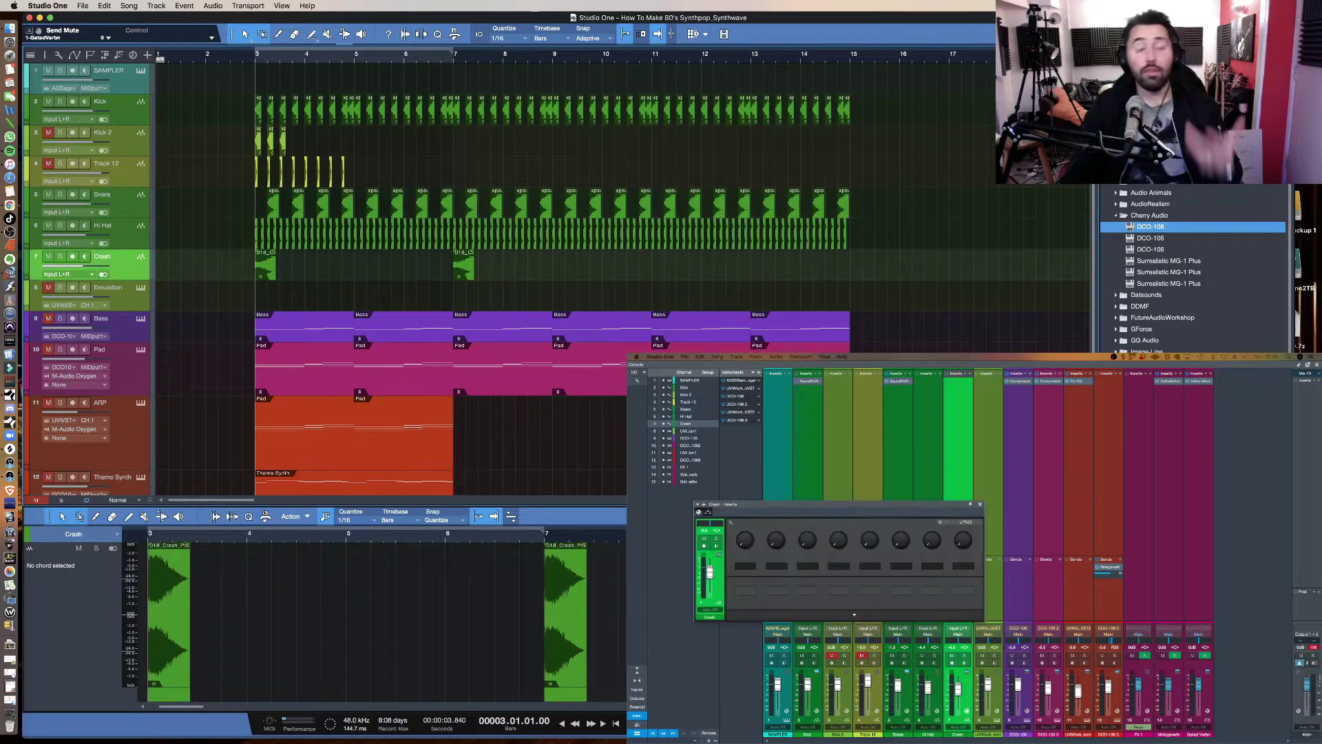
{"action": "left_click", "coordinate": [981, 504]}
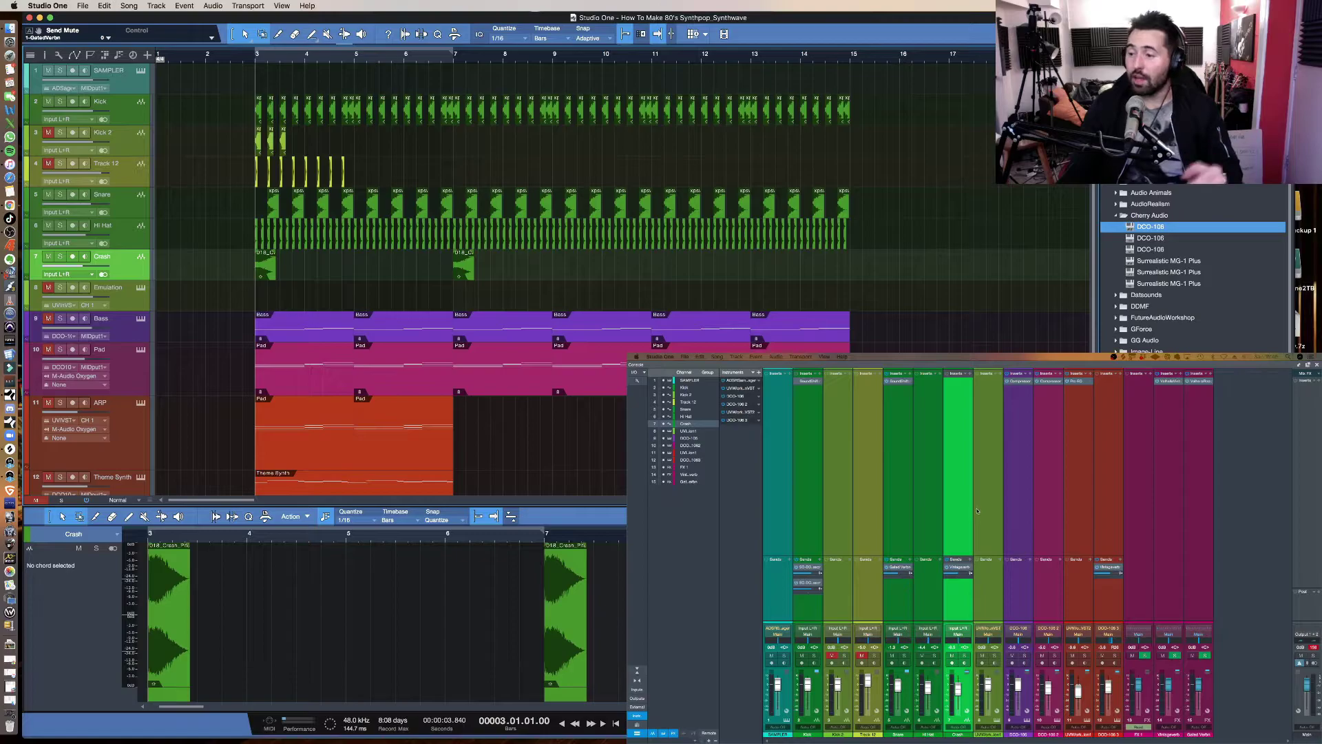
{"action": "left_click", "coordinate": [1168, 381]}
{"action": "left_click_drag", "start_coordinate": [840, 459], "coordinate": [840, 469]}
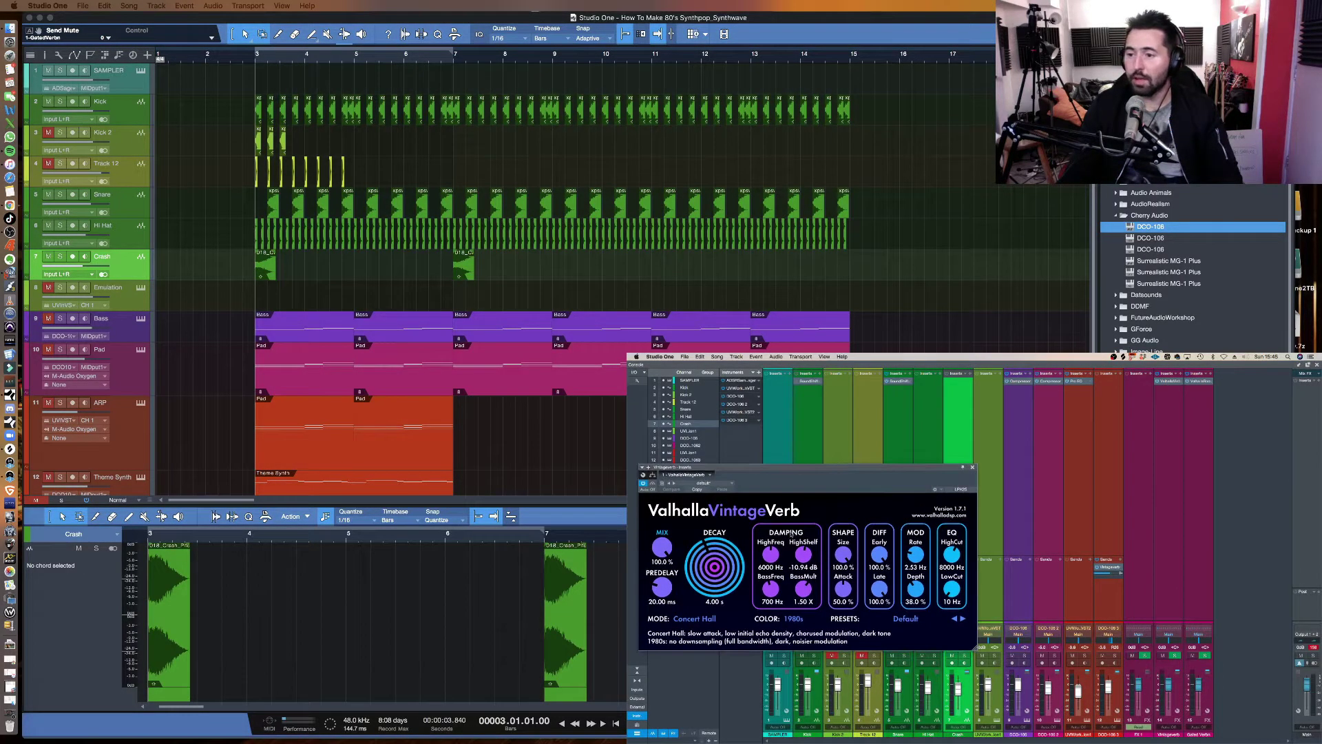
Step: Compare ValhallaVintageVerb's colour modes by switching to 1970s, 1980s and NOW
{"action": "left_click", "coordinate": [794, 619]}
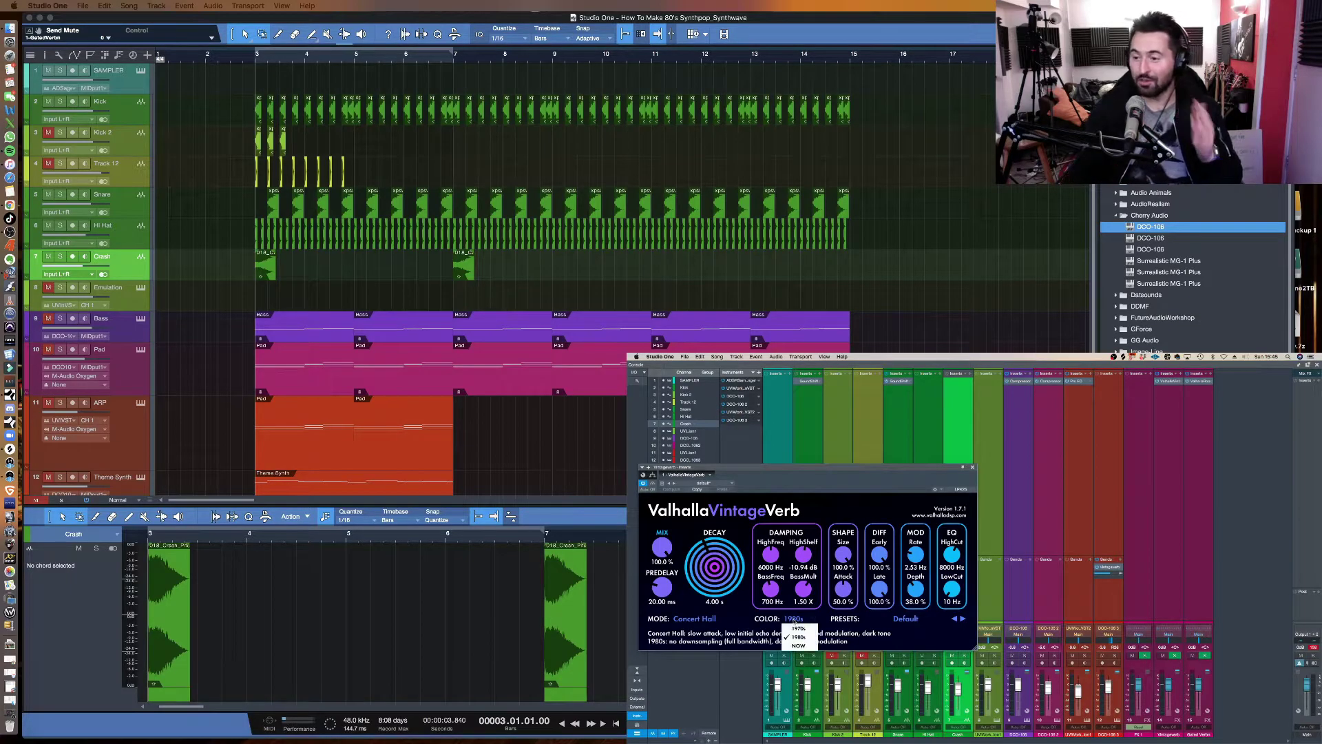
{"action": "left_click", "coordinate": [797, 628]}
{"action": "left_click", "coordinate": [794, 619]}
{"action": "left_click", "coordinate": [801, 637]}
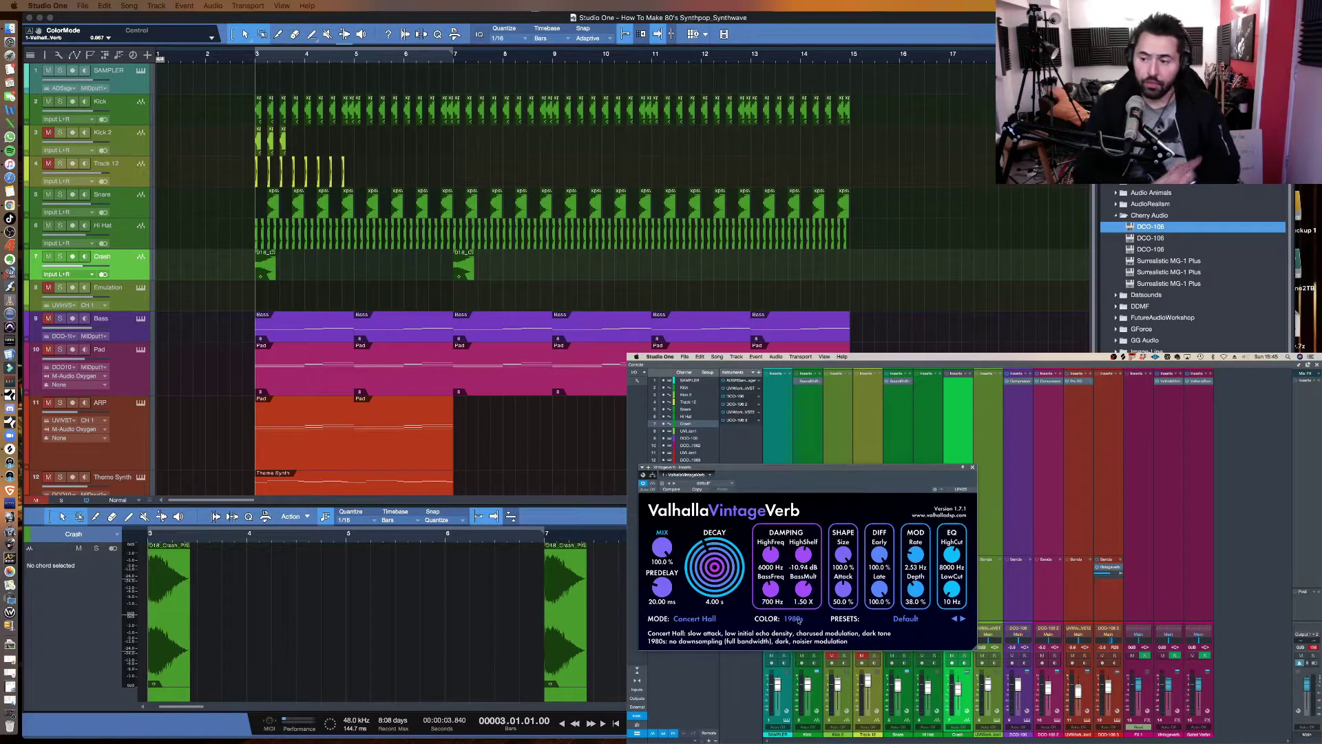
{"action": "left_click", "coordinate": [794, 619]}
{"action": "left_click", "coordinate": [800, 646]}
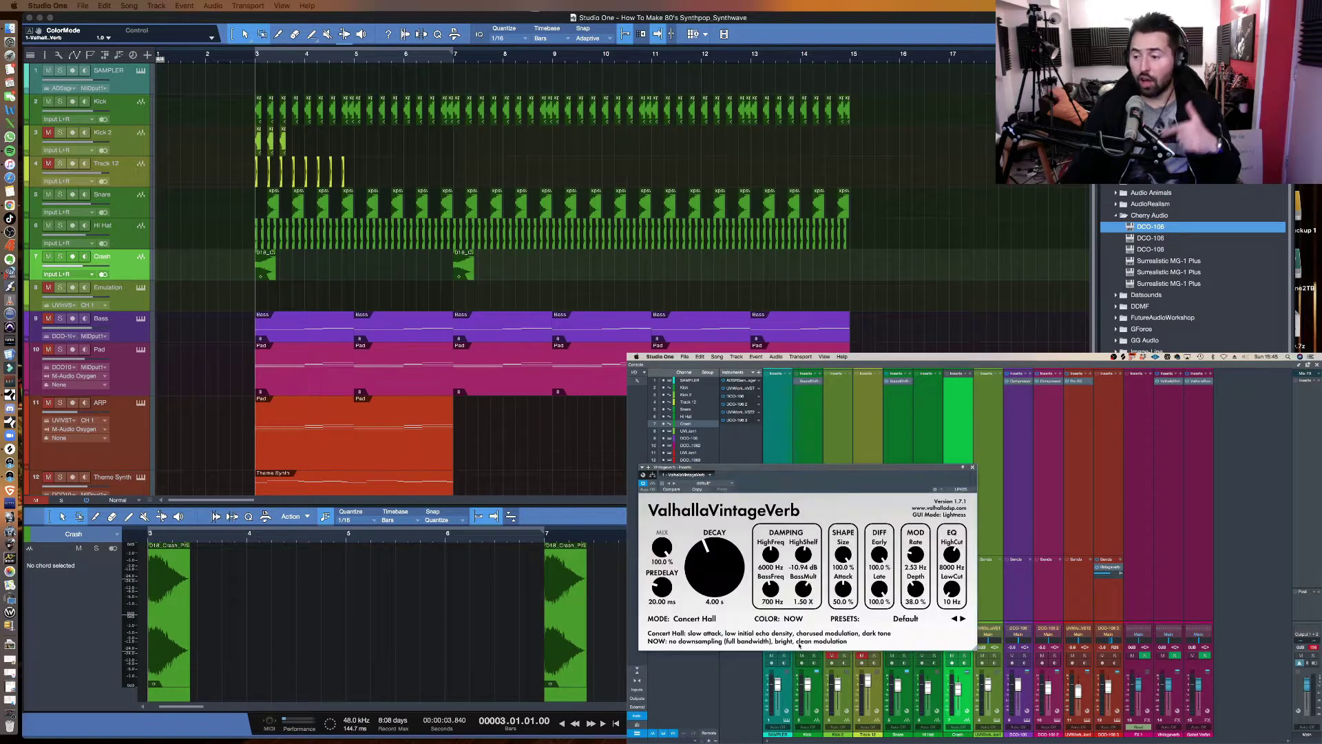
Step: Compare ValhallaVintageVerb's colours again in the main window, set the colour to 1980s and move the plug-in back over the mixer
{"action": "left_click_drag", "start_coordinate": [778, 465], "coordinate": [517, 174]}
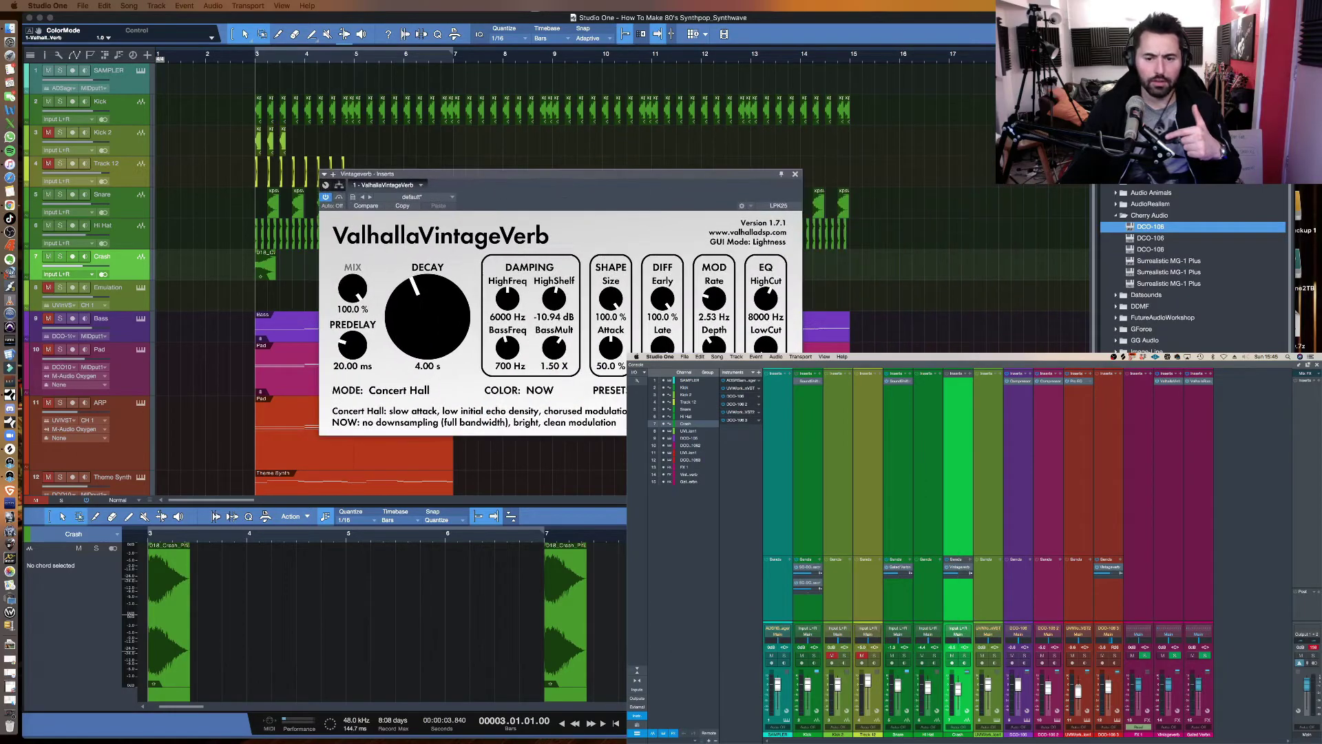
{"action": "left_click", "coordinate": [595, 431]}
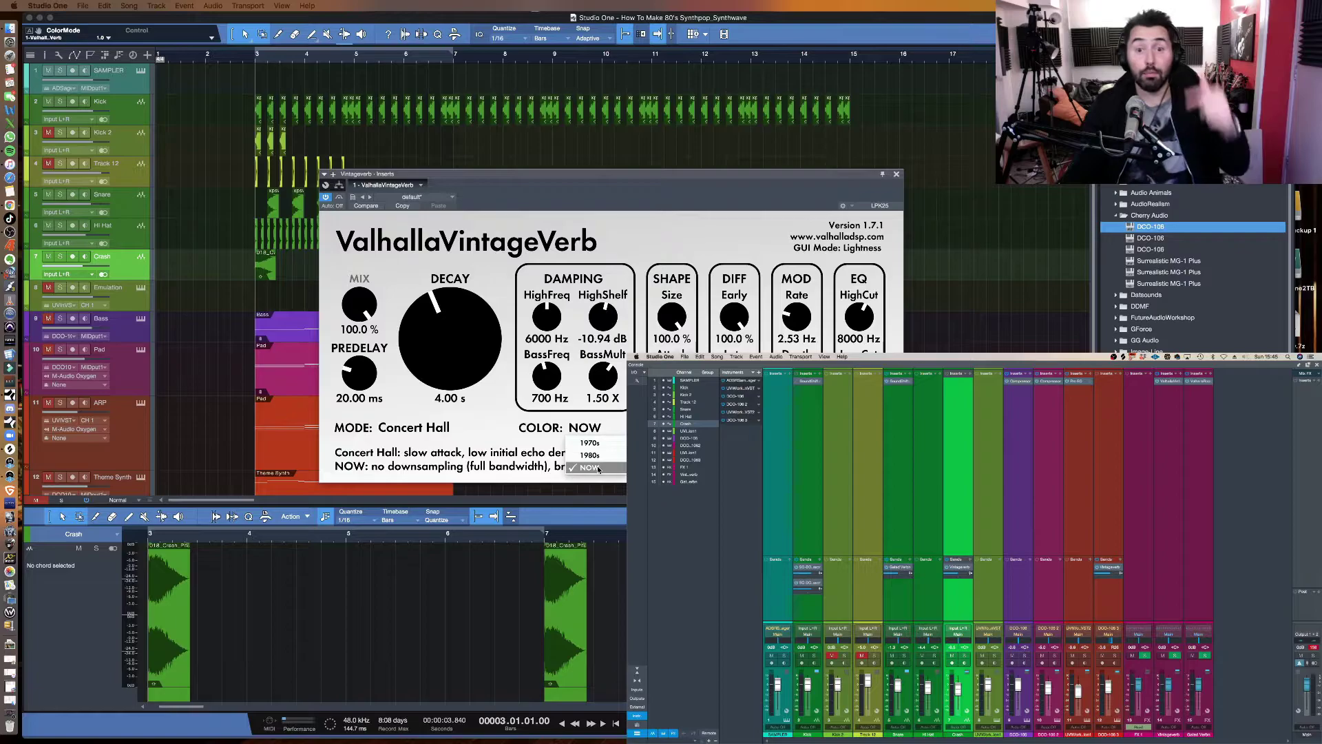
{"action": "left_click", "coordinate": [600, 457]}
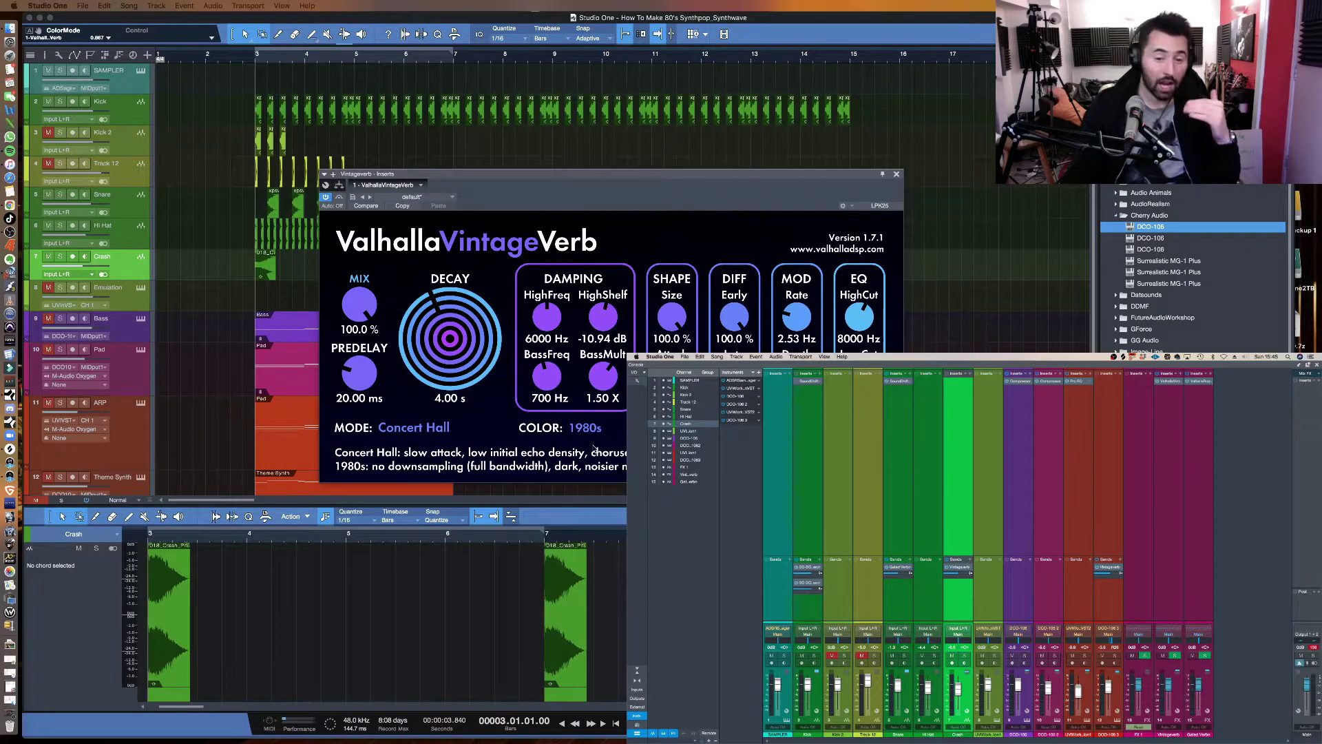
{"action": "left_click", "coordinate": [585, 428]}
{"action": "left_click", "coordinate": [590, 443]}
{"action": "left_click", "coordinate": [585, 428]}
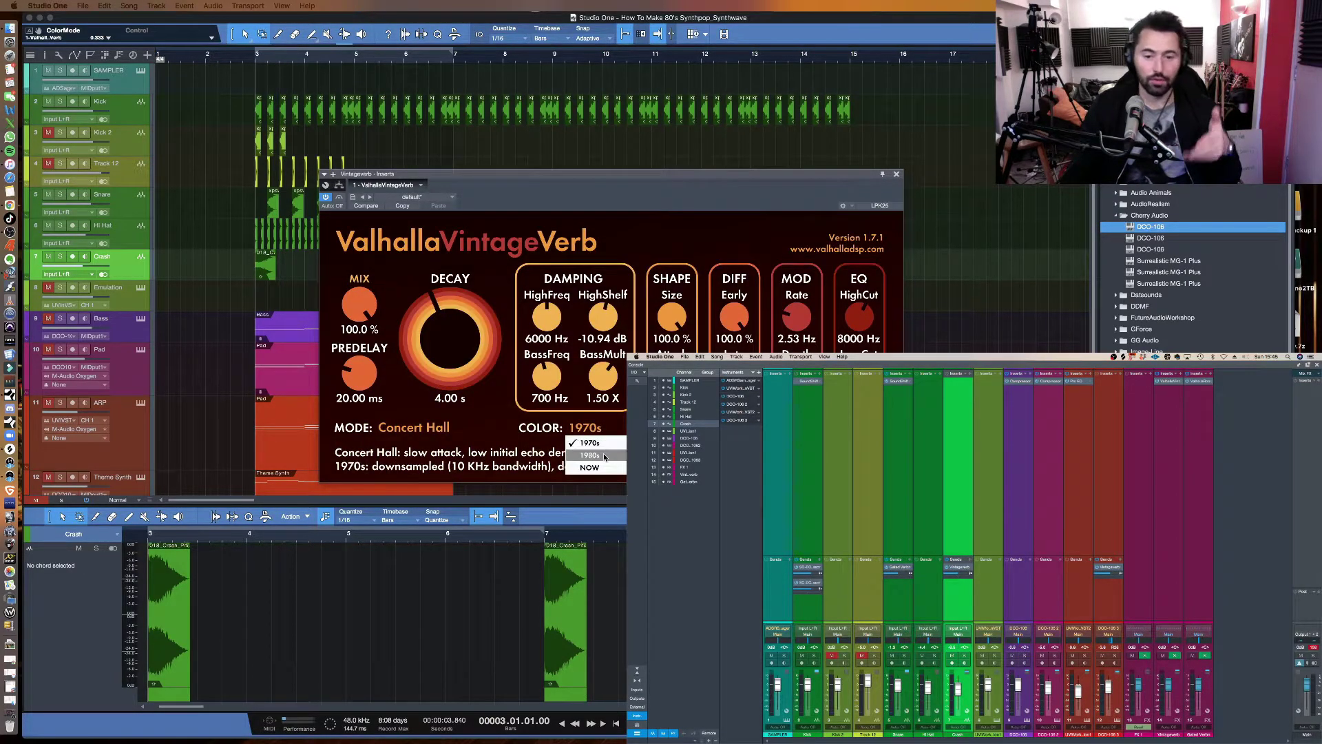
{"action": "left_click", "coordinate": [605, 456]}
{"action": "left_click_drag", "start_coordinate": [772, 187], "coordinate": [952, 521]}
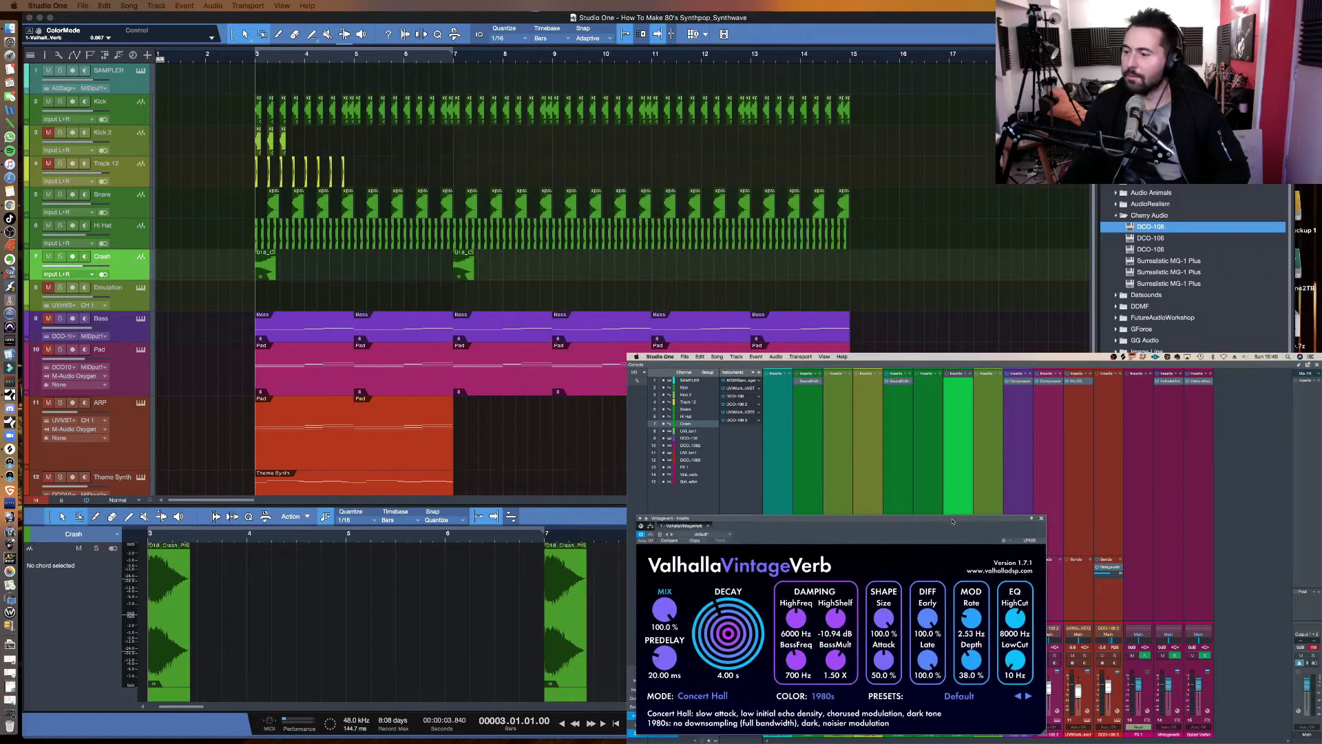
Step: Close the ValhallaVintageVerb window and toggle the mute of the Crash channel's Vintageverb send
{"action": "left_click", "coordinate": [264, 297]}
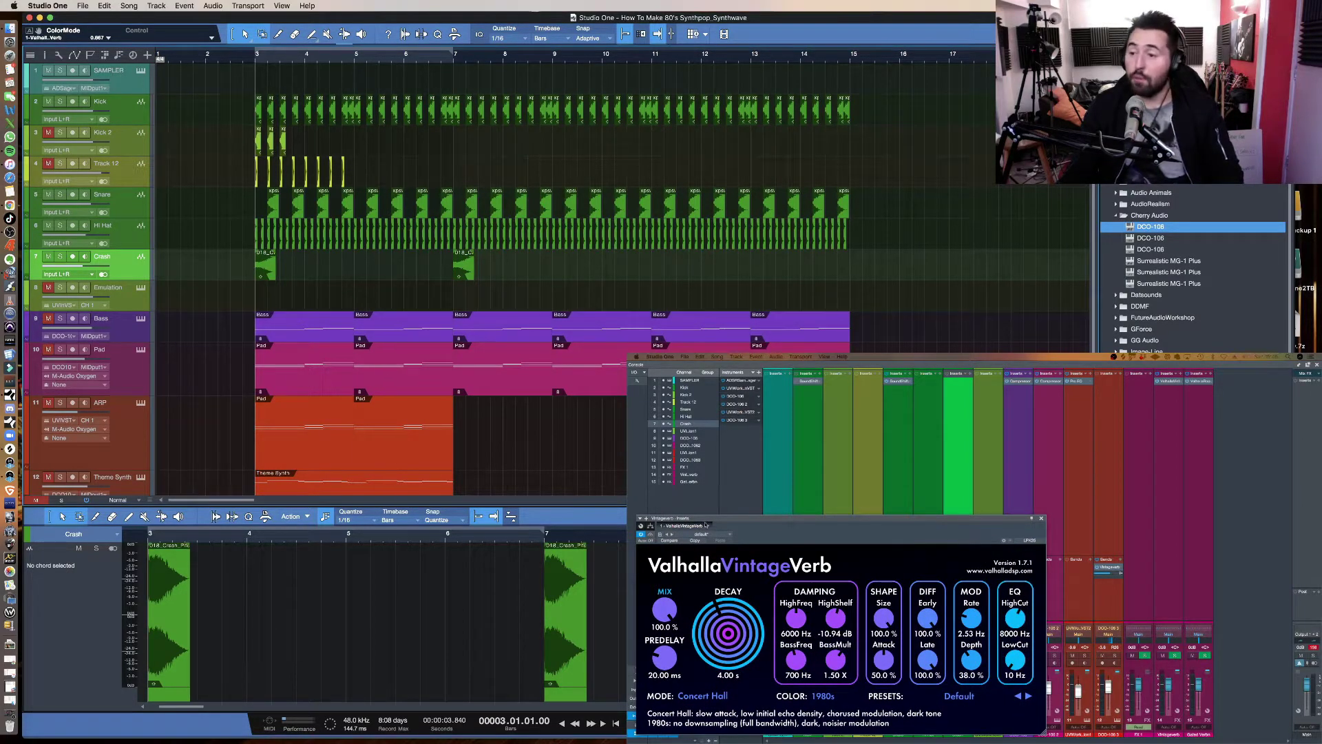
{"action": "left_click_drag", "start_coordinate": [739, 535], "coordinate": [845, 570]}
{"action": "left_click", "coordinate": [1144, 555]}
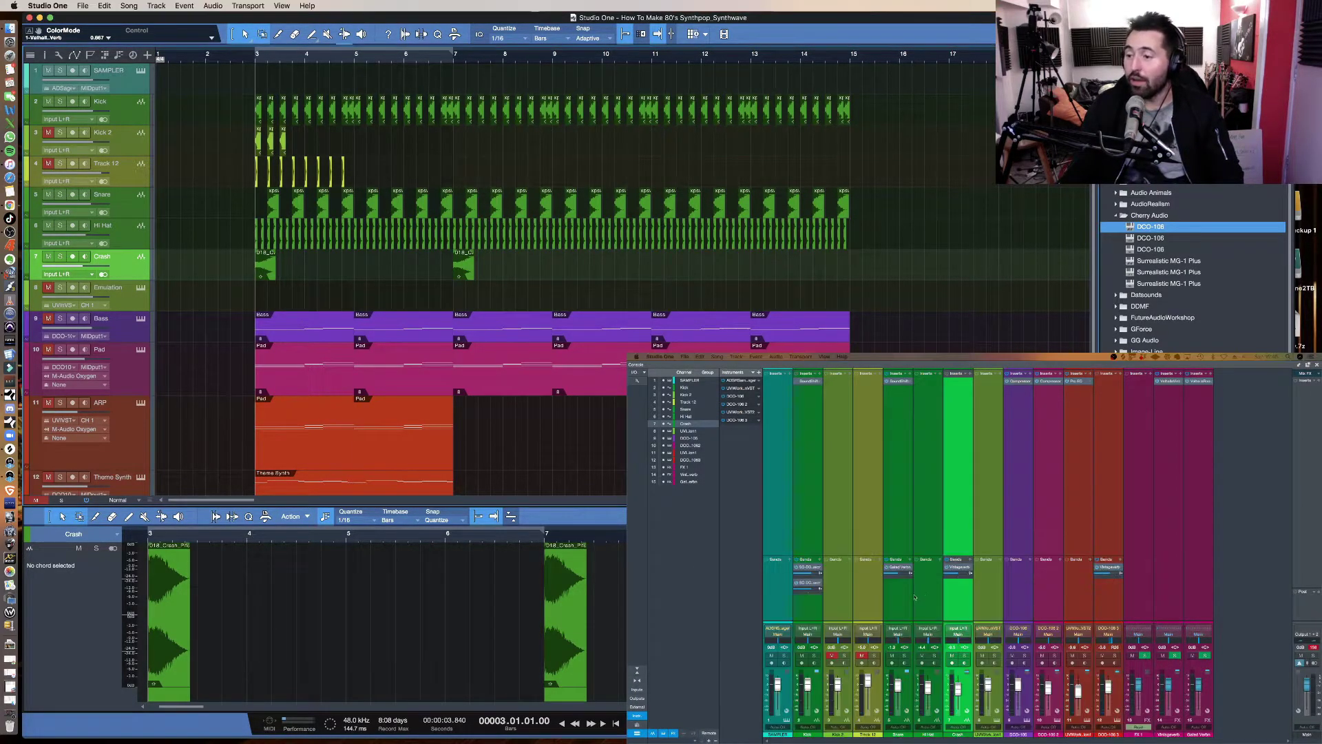
{"action": "left_click", "coordinate": [948, 593]}
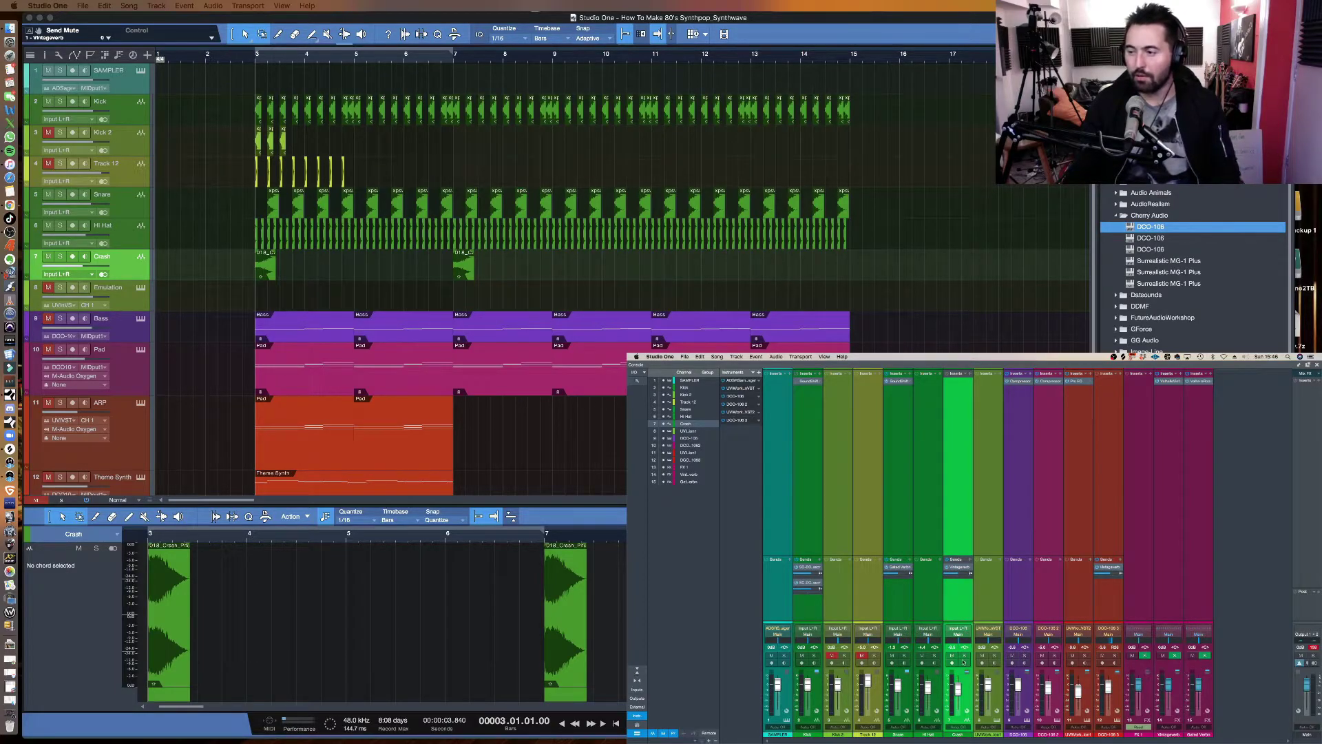
Step: Solo the Crash channel and play it from bar 3 to listen to its reverb
{"action": "left_click", "coordinate": [962, 655]}
{"action": "key", "text": "space"}
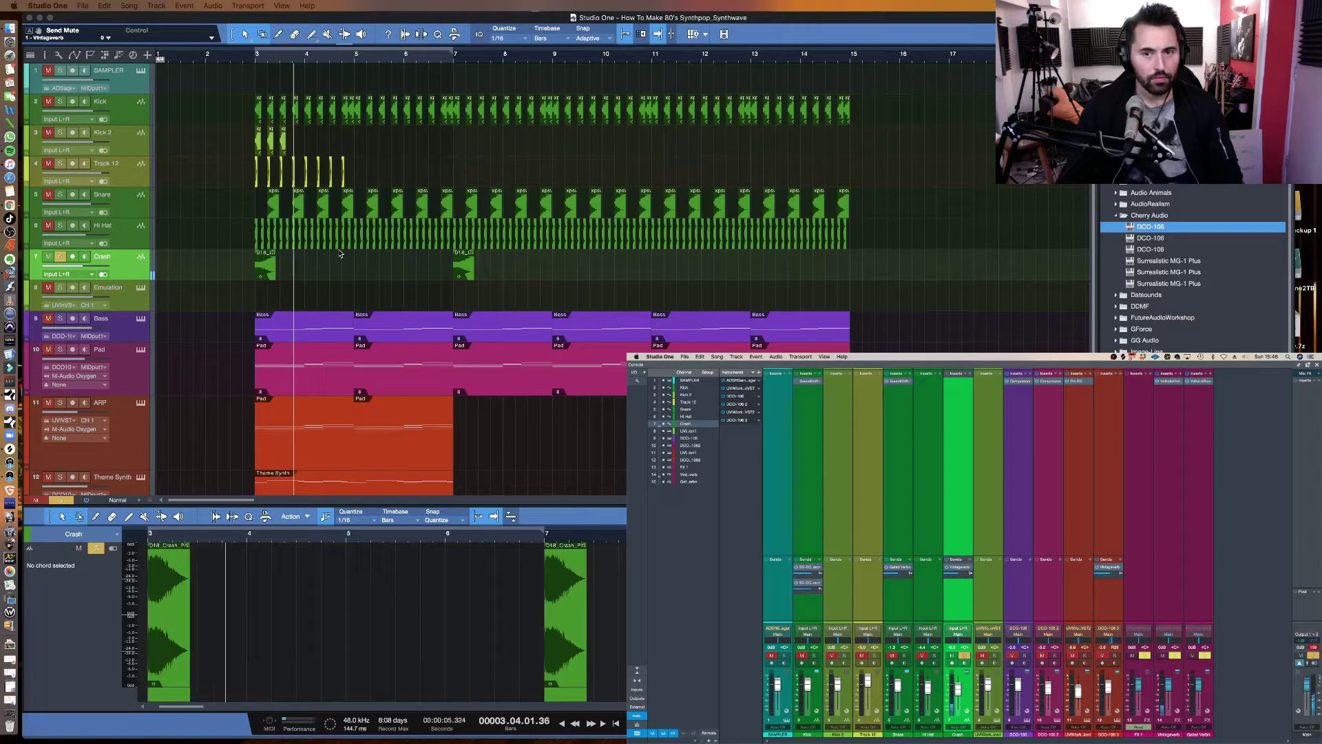
{"action": "key", "text": "space"}
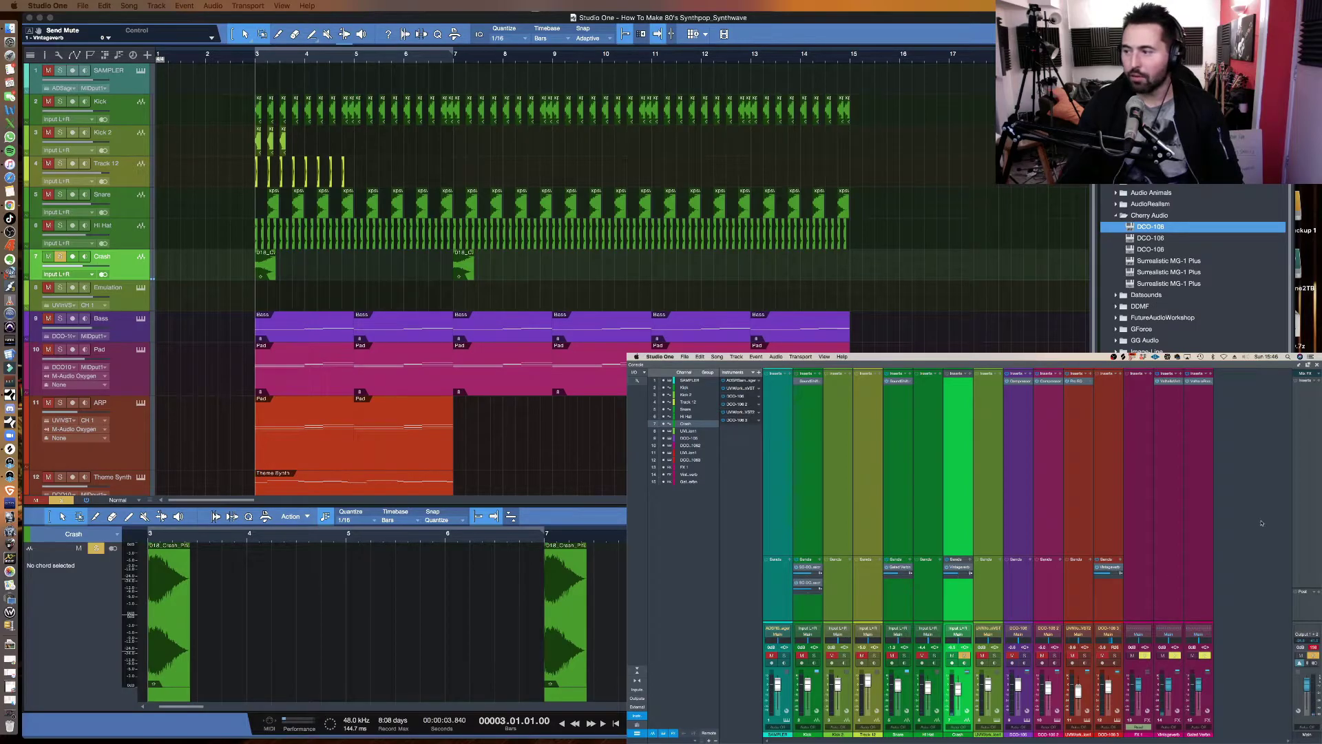
Step: Reopen ValhallaVintageVerb on the Vintageverb channel and set HighShelf to -0.19 dB and Decay to 6.64 s while listening to the crash
{"action": "left_click", "coordinate": [1174, 382]}
{"action": "left_click_drag", "start_coordinate": [831, 667], "coordinate": [827, 620]}
{"action": "left_click_drag", "start_coordinate": [939, 654], "coordinate": [840, 486]}
{"action": "left_click", "coordinate": [202, 308]}
{"action": "key", "text": "space"}
{"action": "left_click_drag", "start_coordinate": [783, 588], "coordinate": [789, 609]}
Step: Unsolo the Crash track and play the drums to hear the crash reverb in context
{"action": "key", "text": "space"}
{"action": "left_click", "coordinate": [61, 257]}
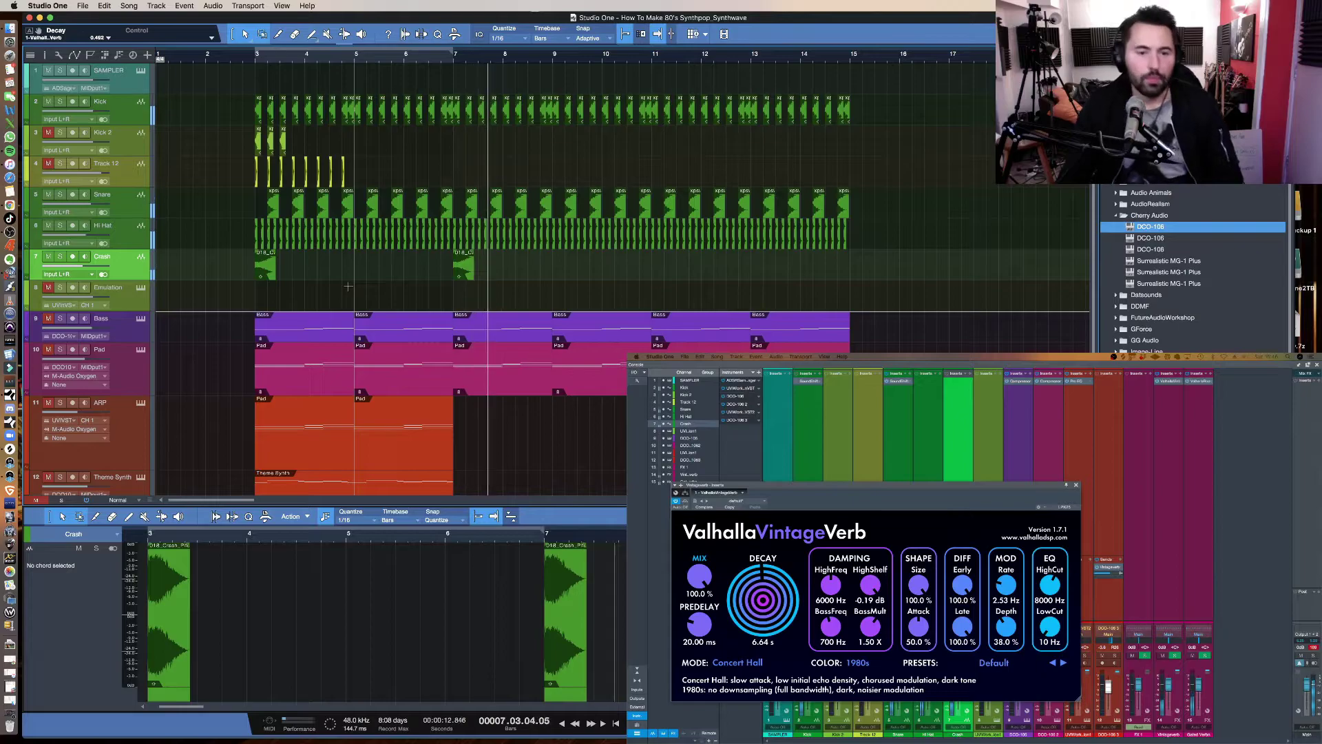
{"action": "key", "text": "space"}
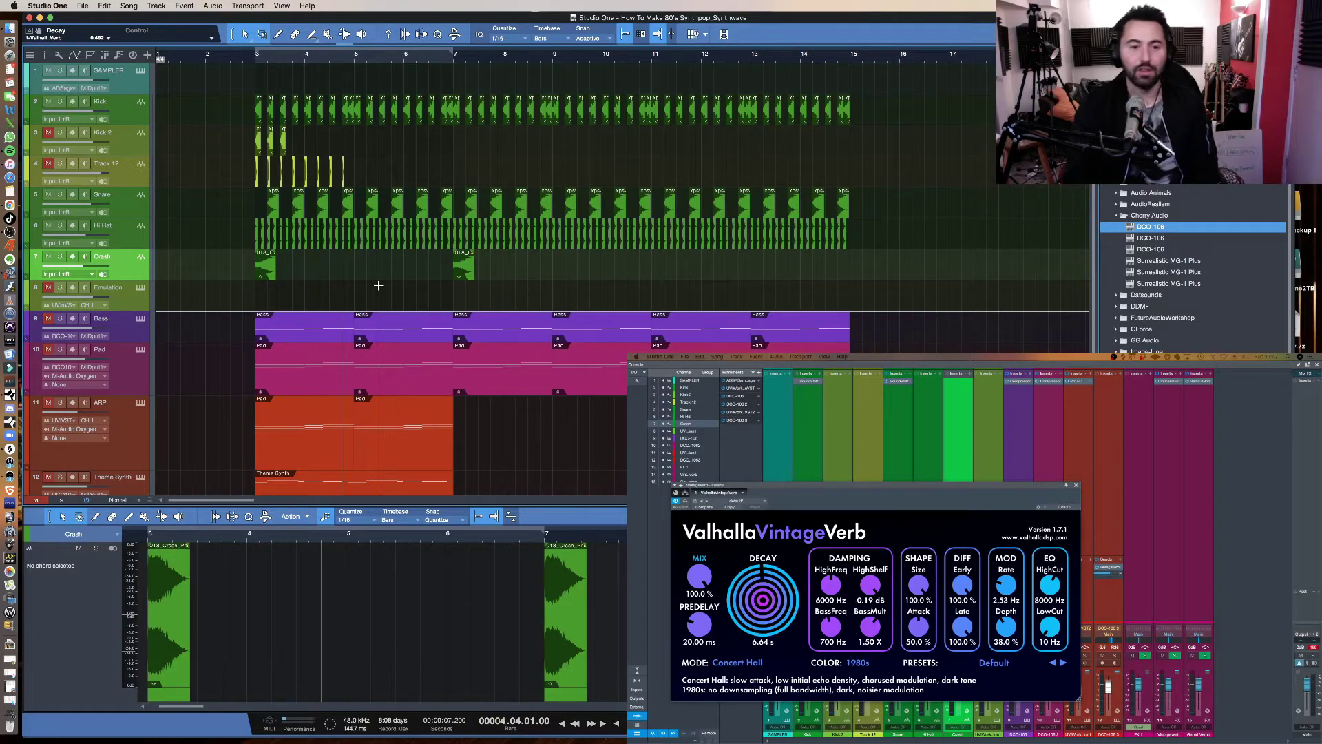
Step: Play the arrangement from bar 3 to hear the drums together with the bass and pad
{"action": "scroll", "coordinate": [378, 285], "scroll_direction": "down", "scroll_amount": 1}
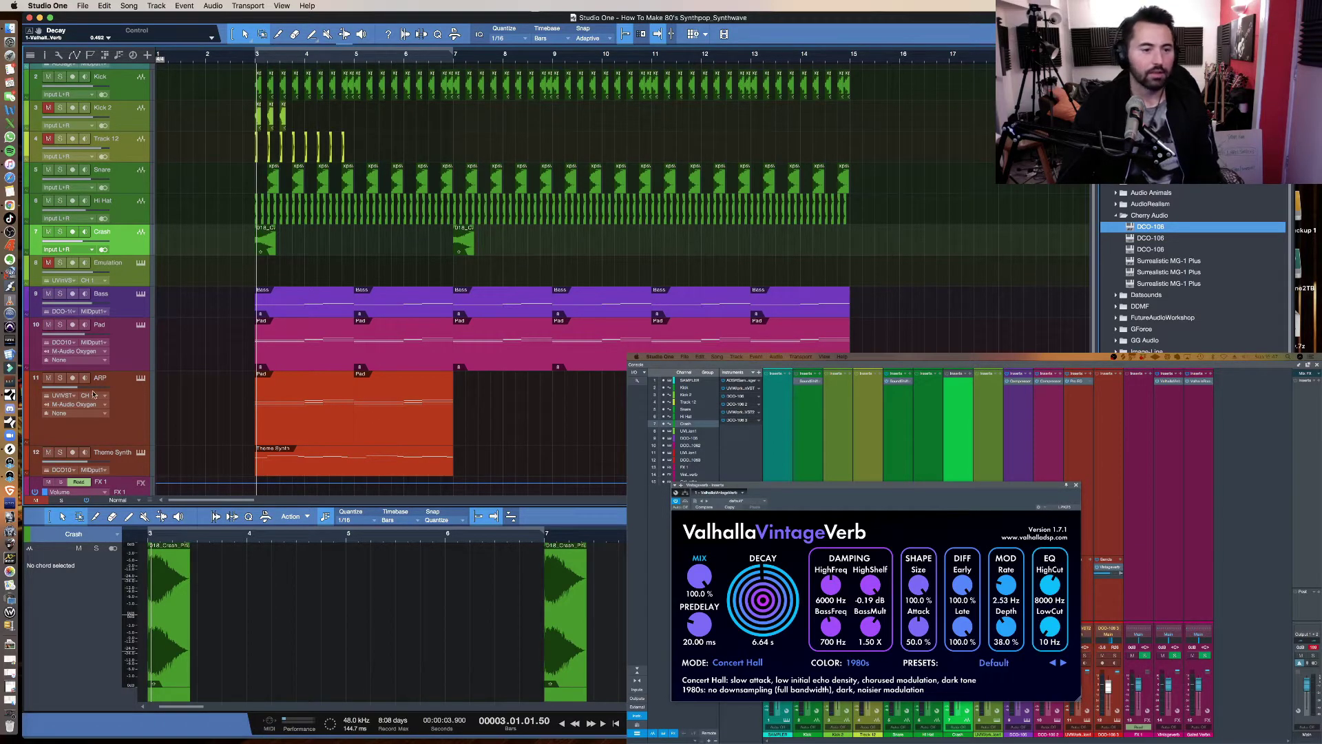
{"action": "left_click", "coordinate": [257, 67]}
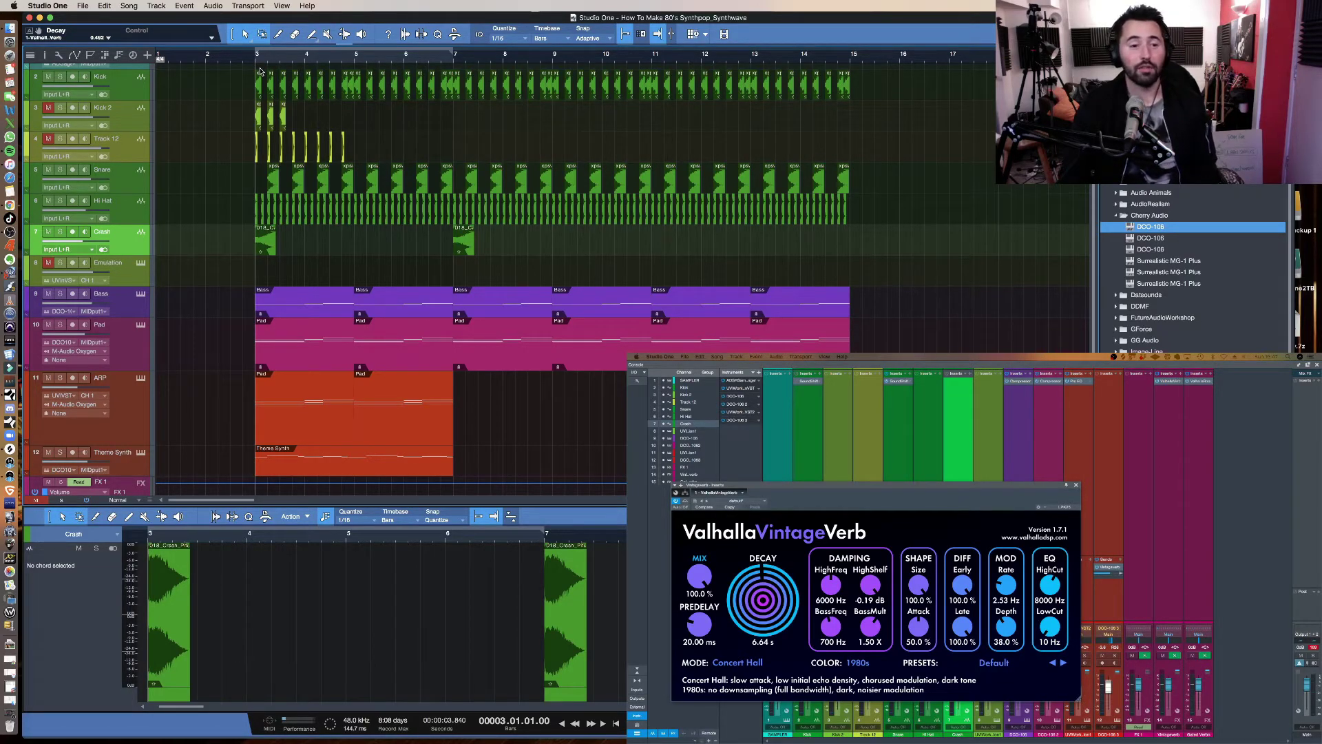
{"action": "key", "text": "space"}
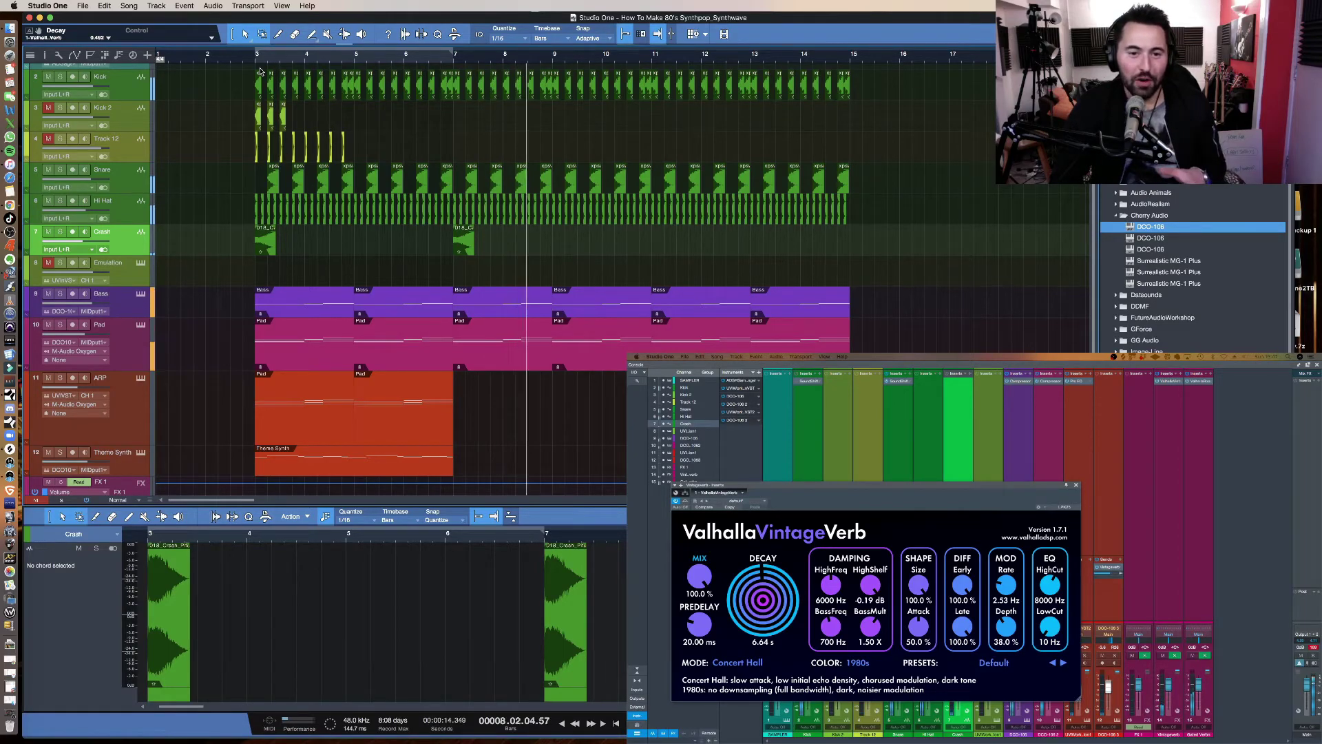
{"action": "key", "text": "space"}
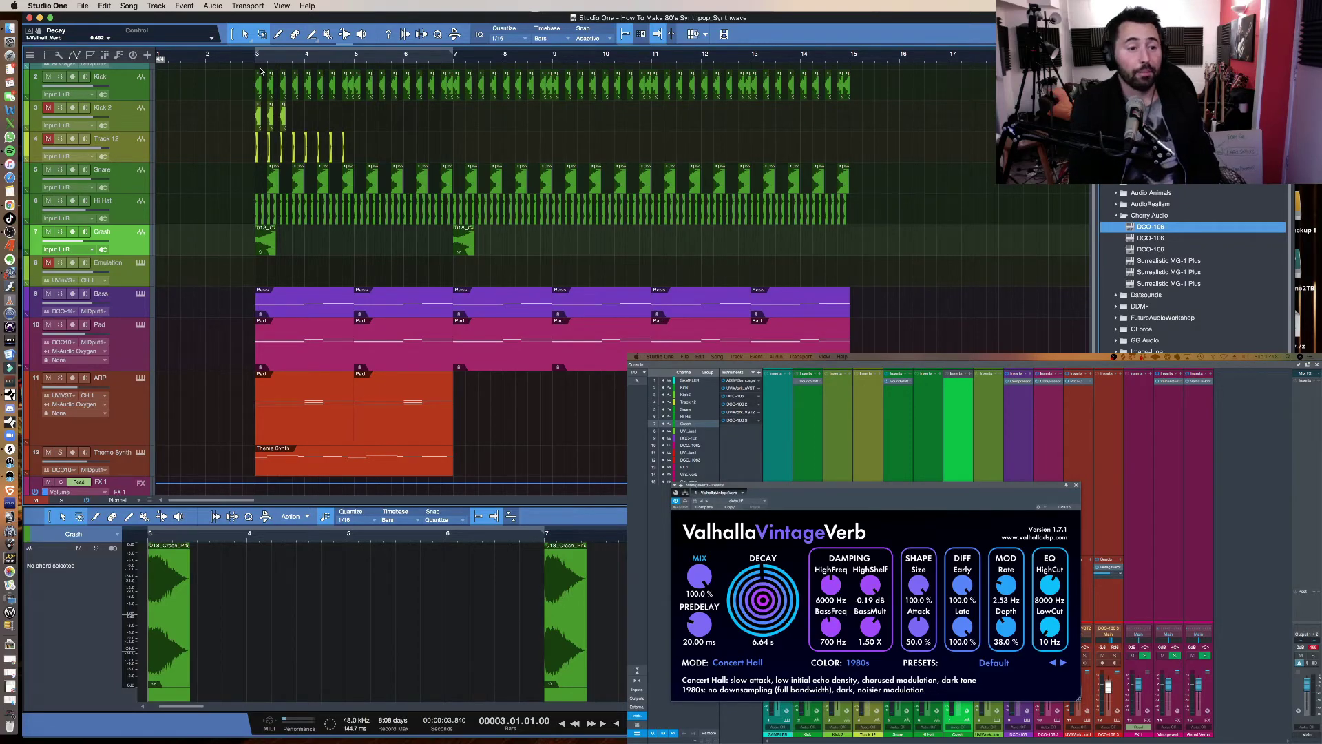
Step: Open the Emulation track's UVI Workstation instrument to view the Drumulation drum machine, and close it again
{"action": "left_click", "coordinate": [139, 261]}
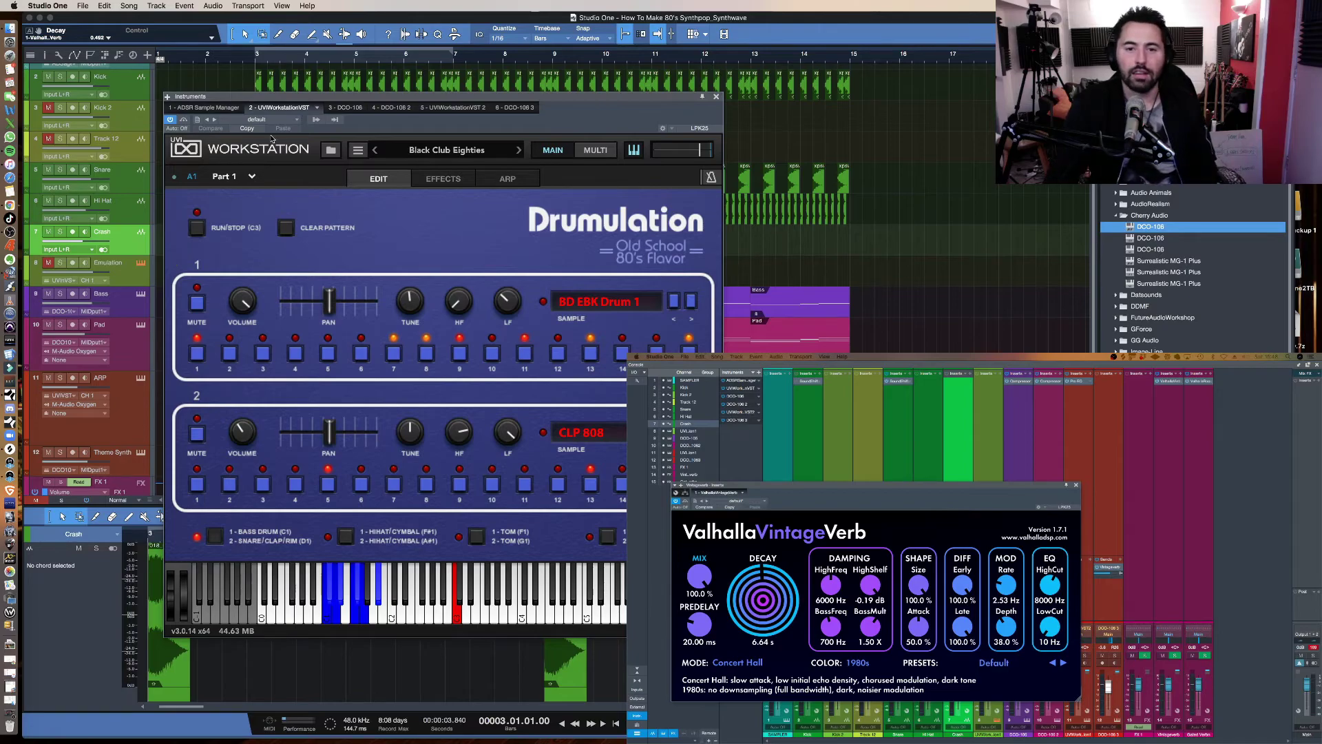
{"action": "left_click", "coordinate": [717, 99]}
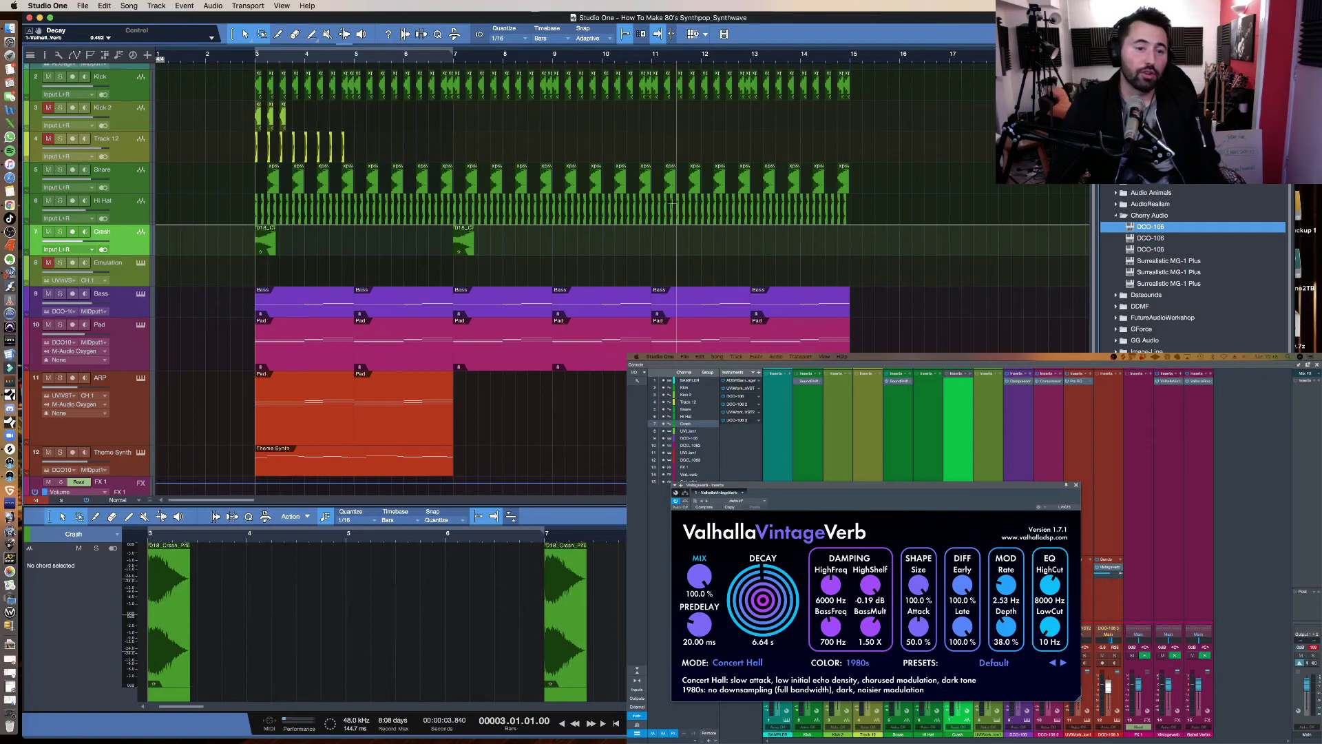